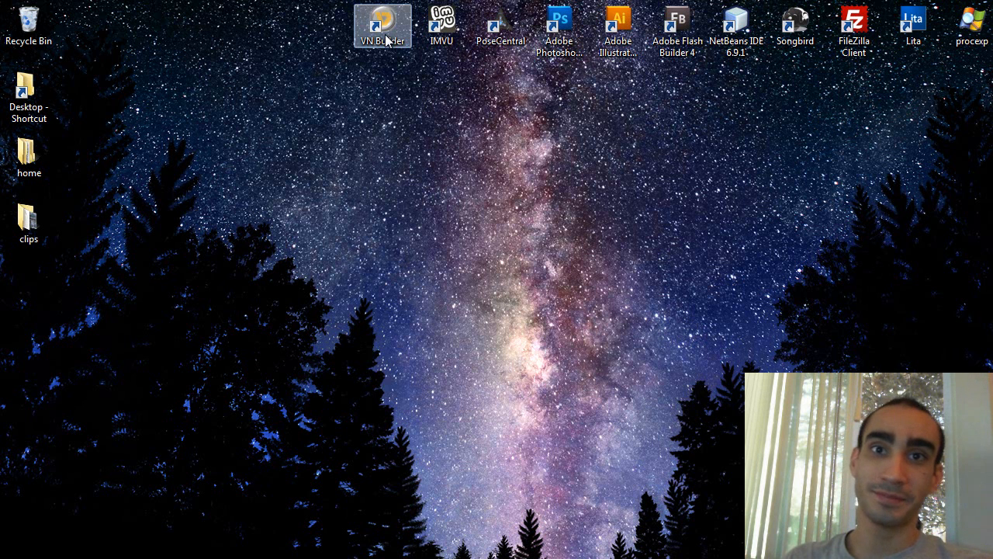
# Launch VN Builder and activate the scroll-area tool
pyautogui.doubleClick(382, 25)
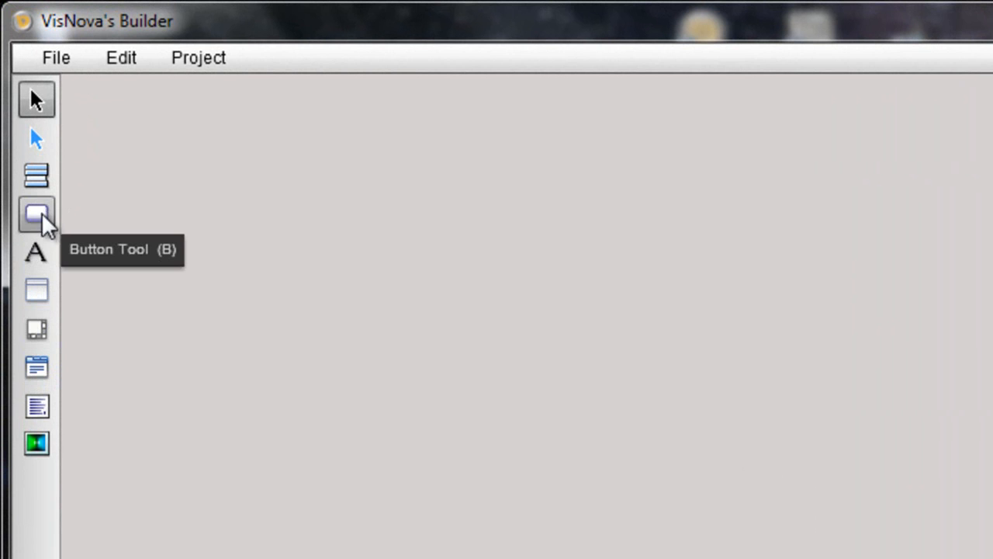
pyautogui.click(34, 333)
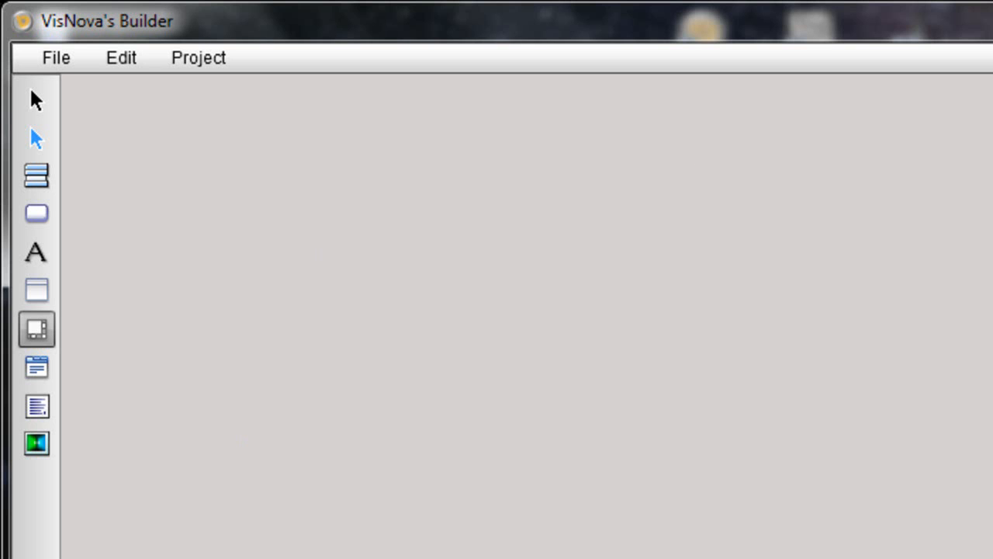
# Switch to the Chrome browser and load the IMVU catalog at imvu.com/shop/
pyautogui.hotkey('alt', 'Tab')
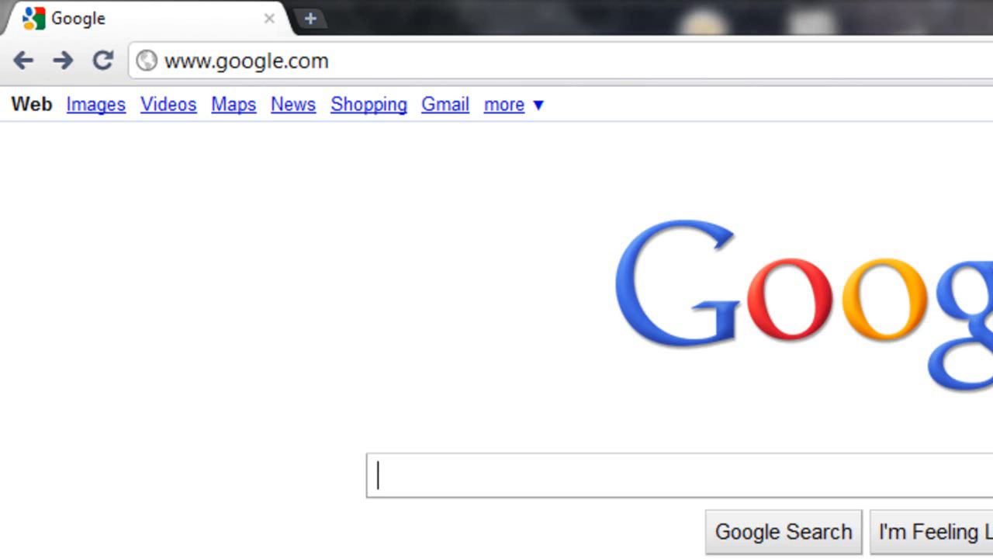
pyautogui.click(552, 75)
pyautogui.write('imvu.co')
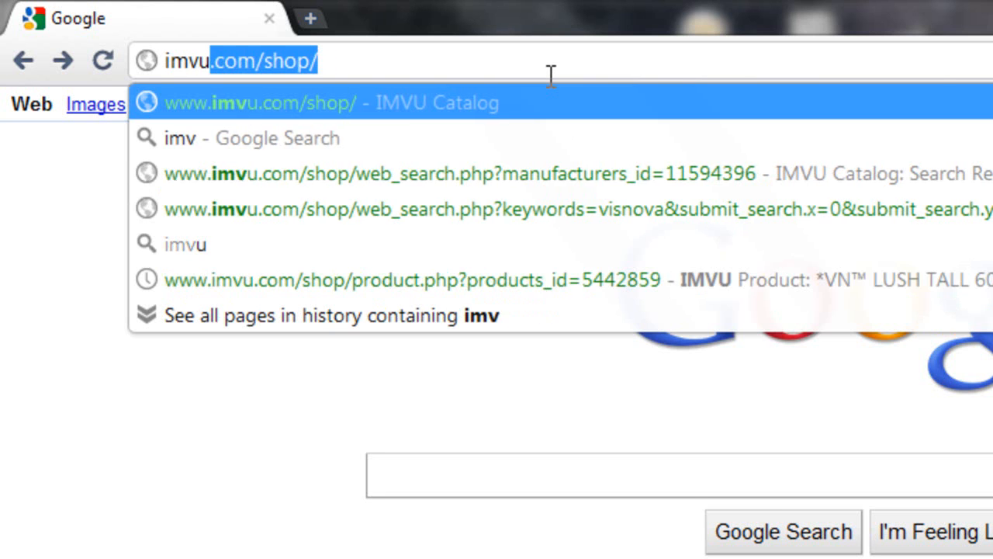
pyautogui.write('m/')
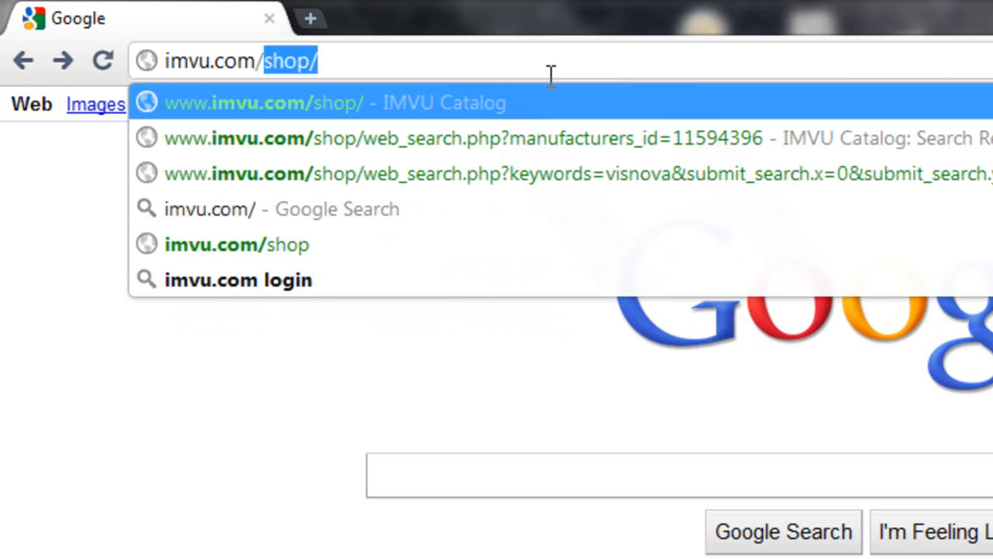
pyautogui.press('End')
pyautogui.press('Return')
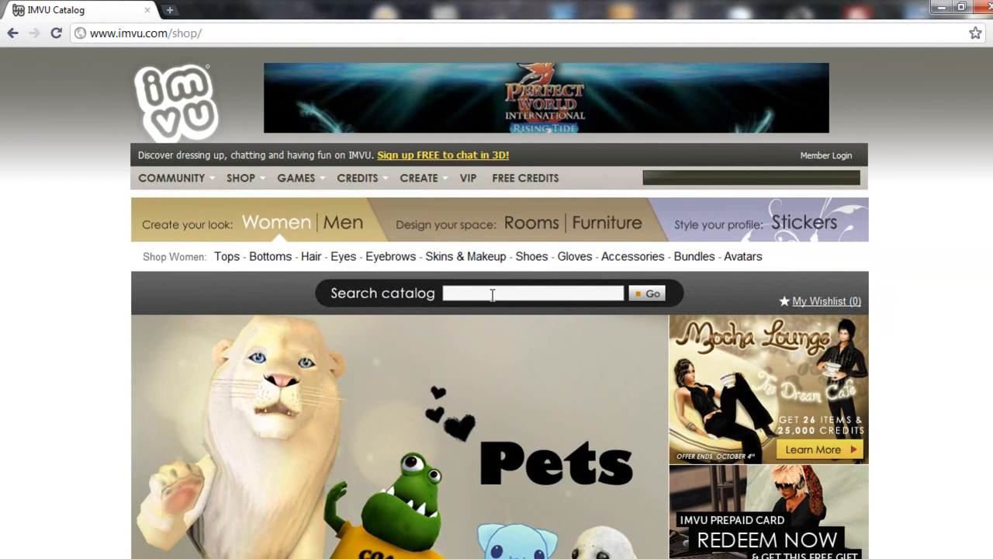
# Search the catalog for visnova and open the product page of *VN LUSH TALL 60POSE
pyautogui.click(493, 293)
pyautogui.write('visnova')
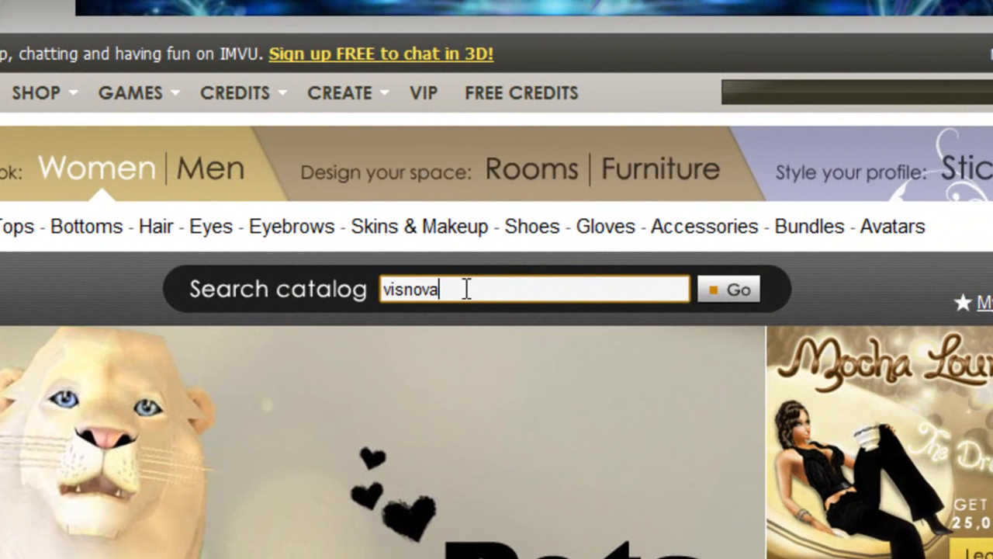
pyautogui.press('Return')
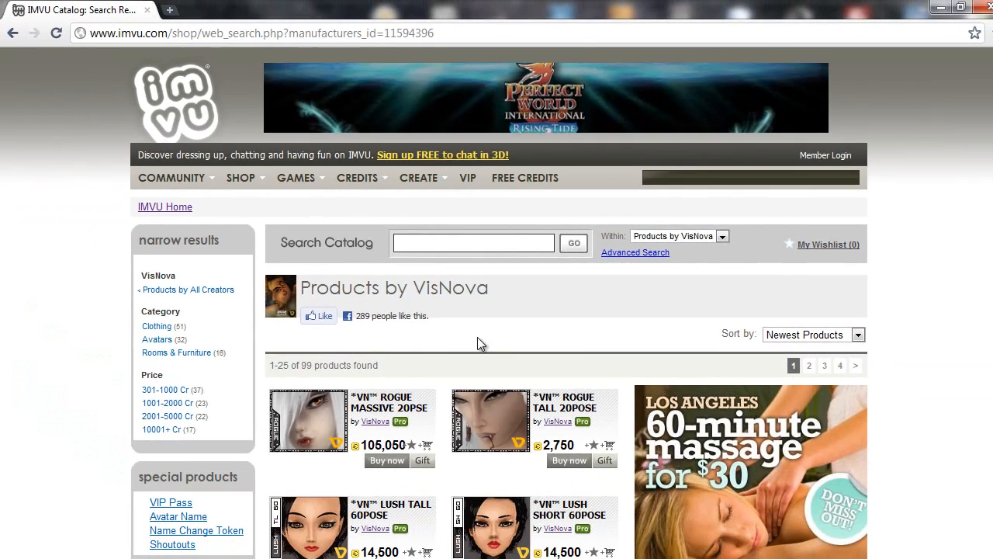
pyautogui.scroll(-2, 527, 318)
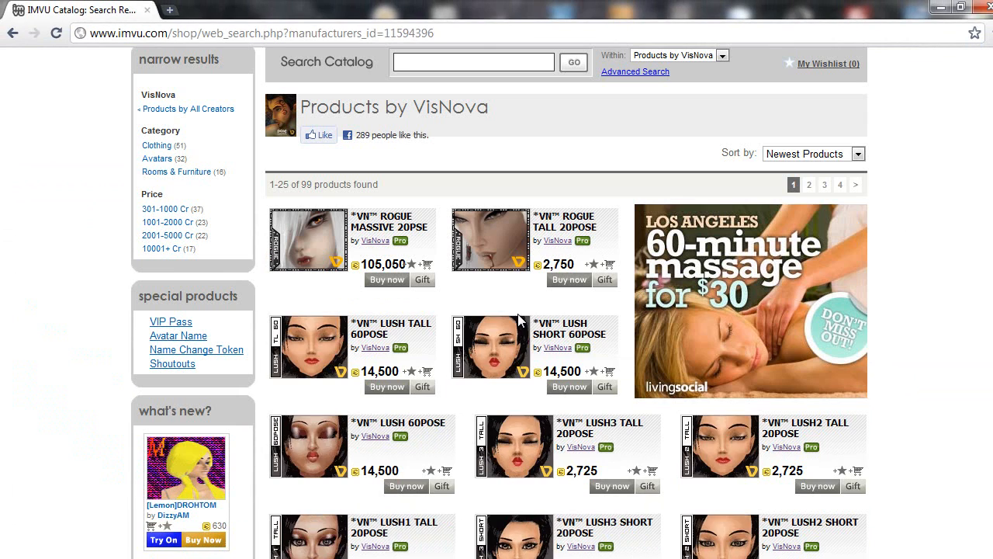
pyautogui.click(317, 327)
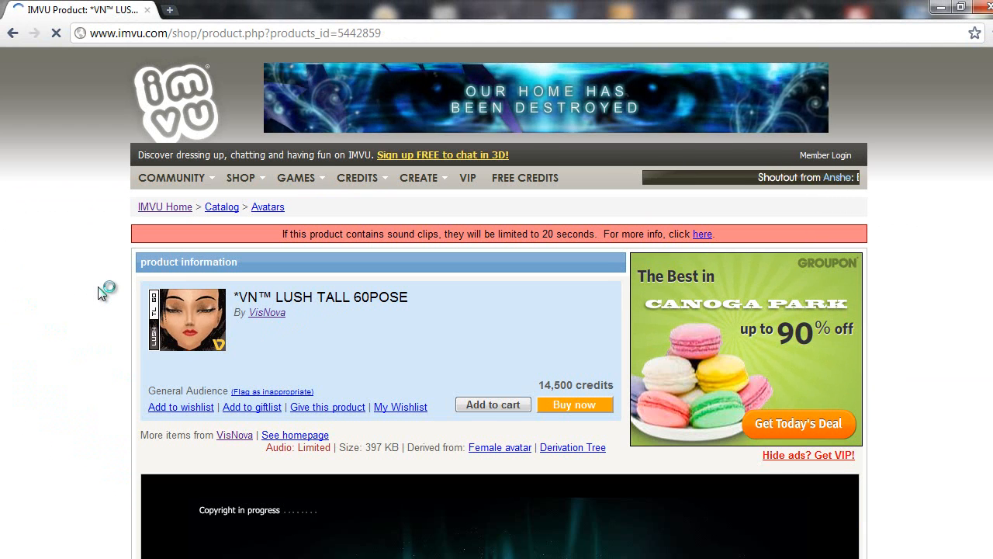
# Look through the product page's Lush banner, feature list and intro text down to the section headings
pyautogui.scroll(-3, 98, 294)
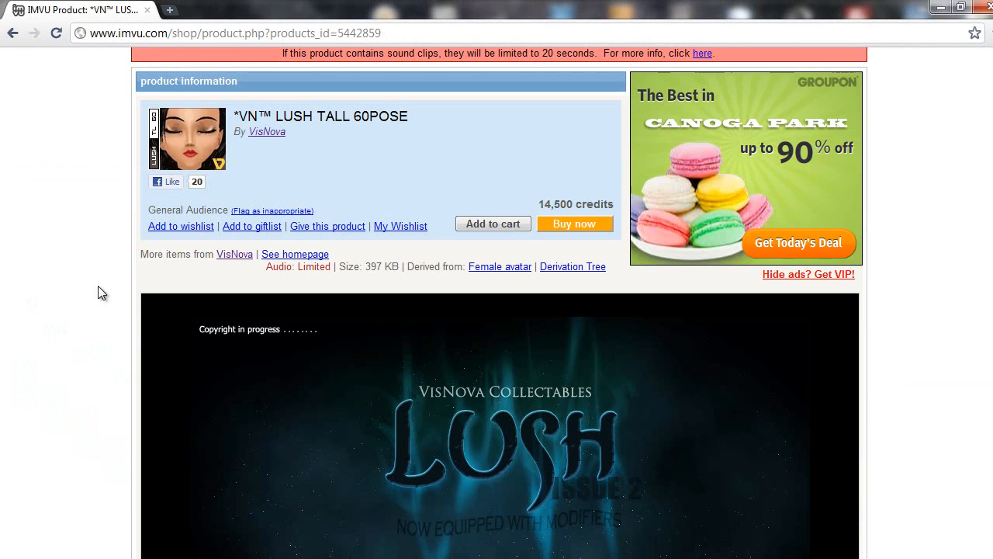
pyautogui.scroll(-2, 97, 293)
pyautogui.scroll(-5, 97, 293)
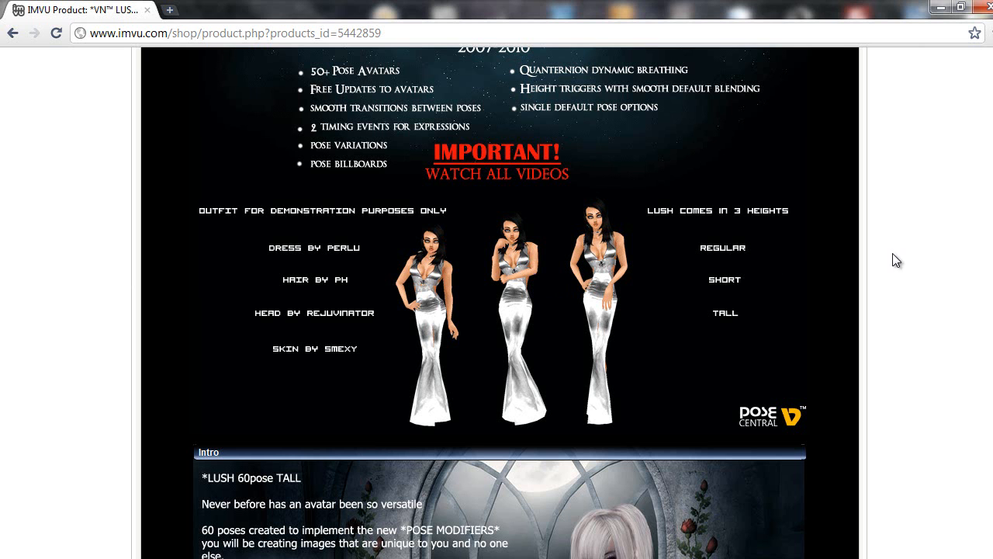
pyautogui.scroll(-8, 500, 302)
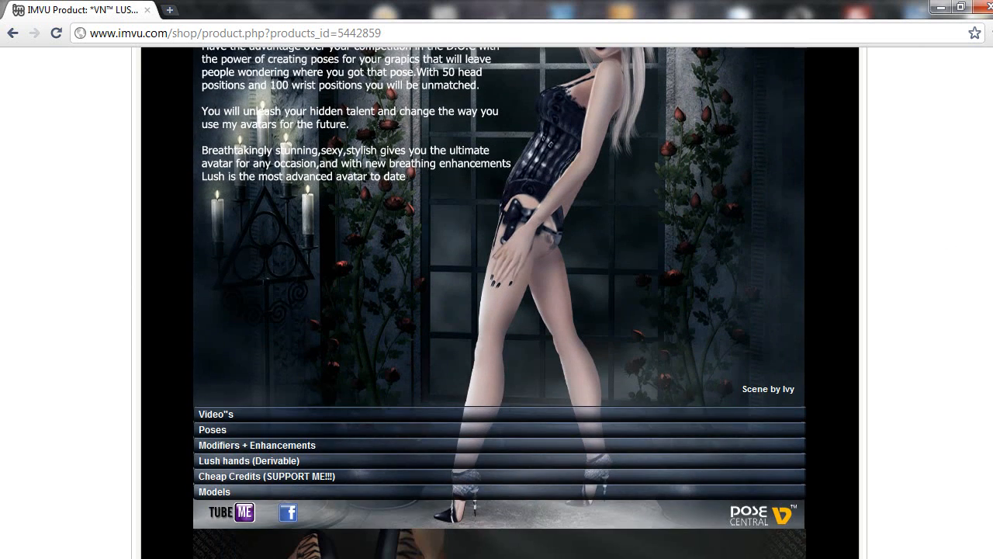
pyautogui.scroll(1, 500, 302)
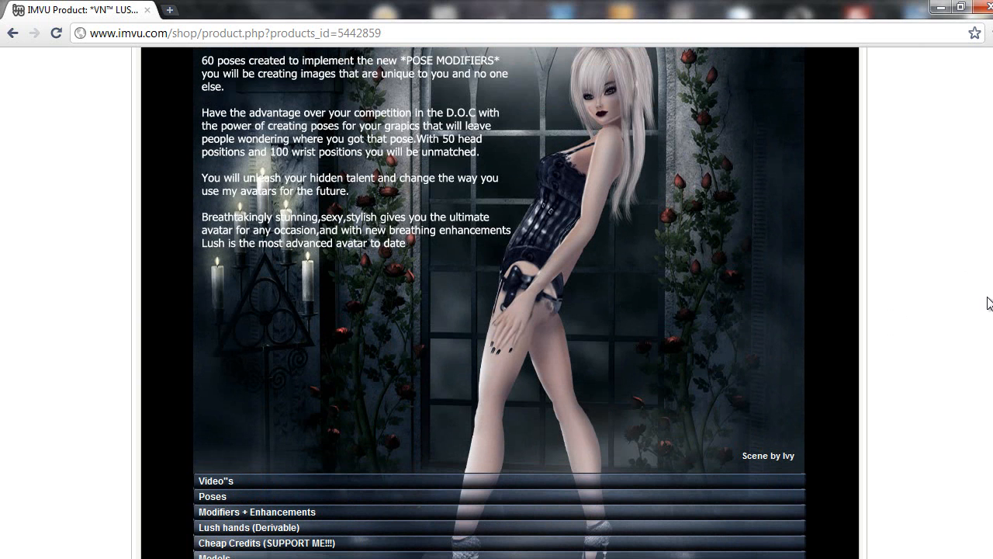
# Expand the product page's video section and display the Lush 2 video
pyautogui.scroll(-1, 984, 303)
pyautogui.click(690, 458)
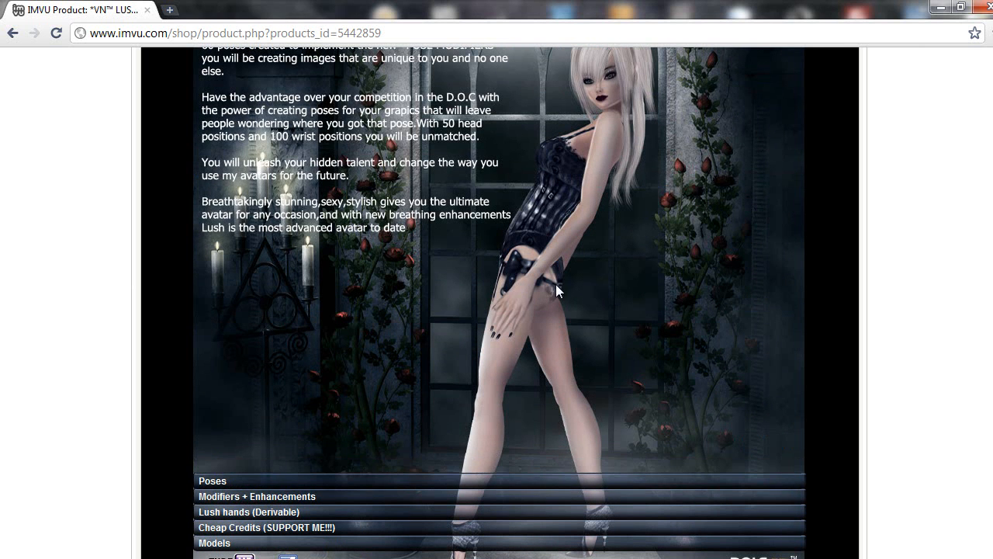
pyautogui.scroll(1, 981, 320)
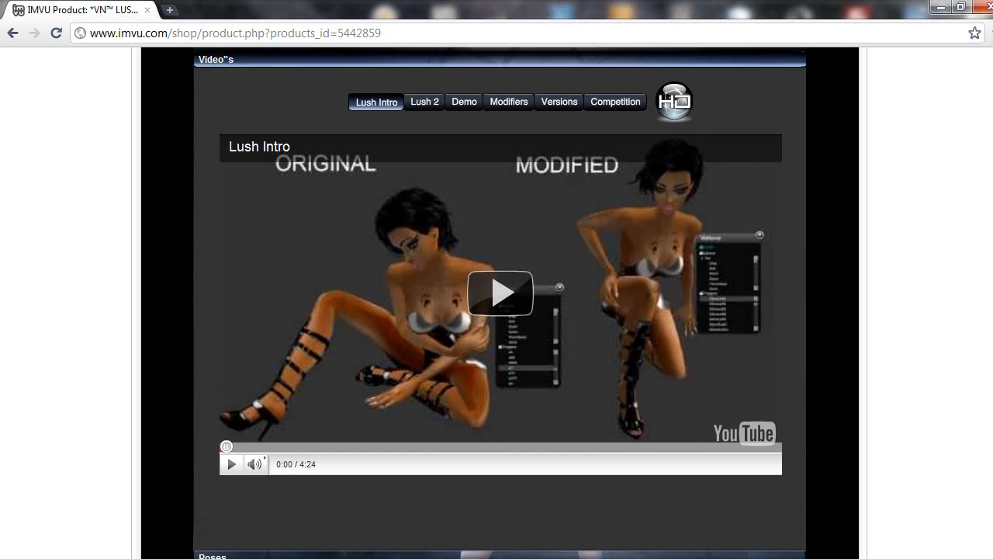
pyautogui.scroll(1, 981, 320)
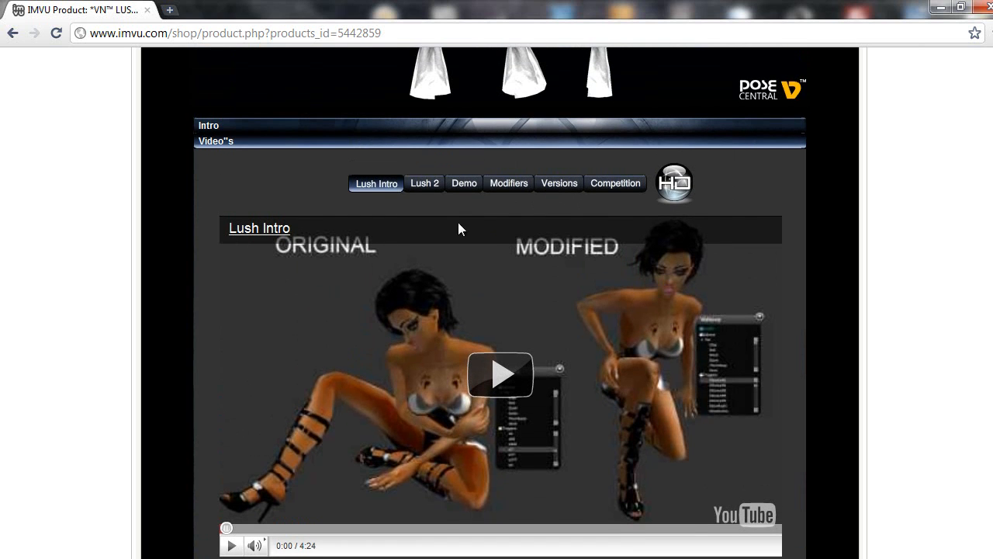
pyautogui.click(432, 185)
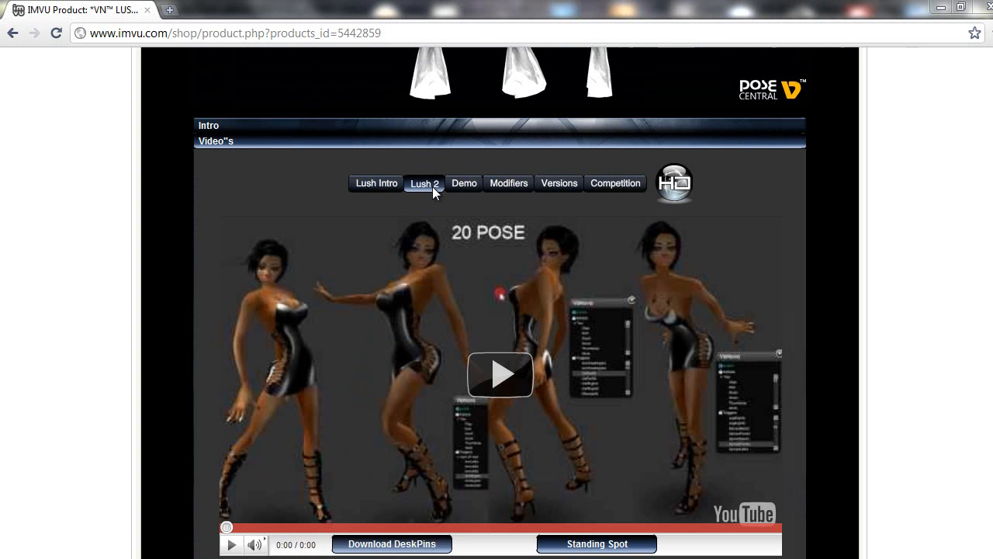
pyautogui.scroll(-1, 987, 268)
pyautogui.scroll(-3, 987, 268)
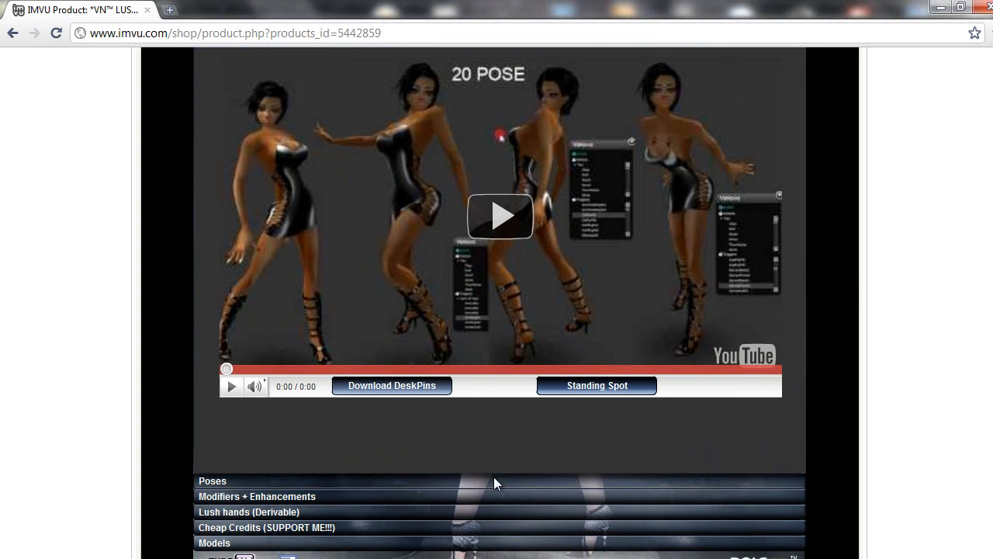
# Expand the Poses section and browse through the W and E pose sets
pyautogui.click(493, 482)
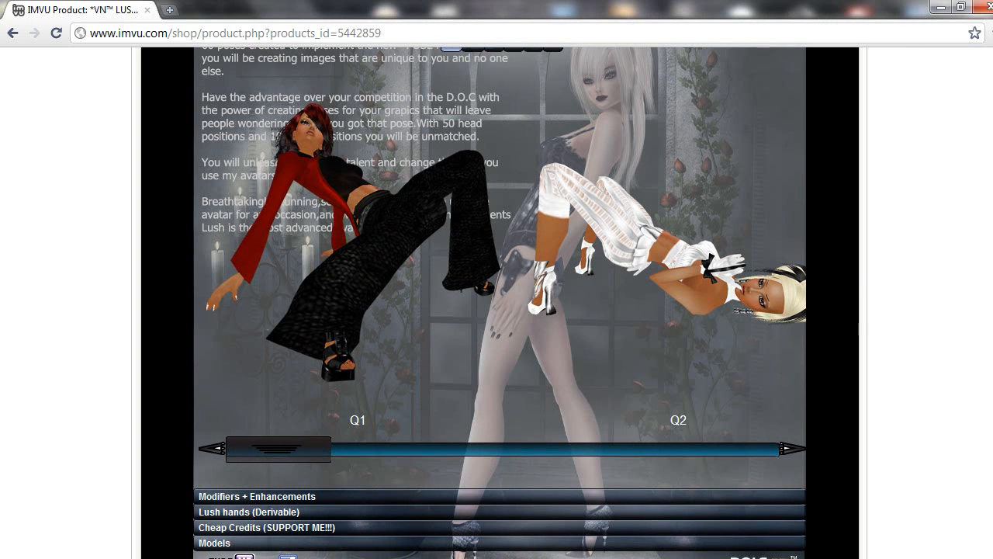
pyautogui.scroll(3, 500, 302)
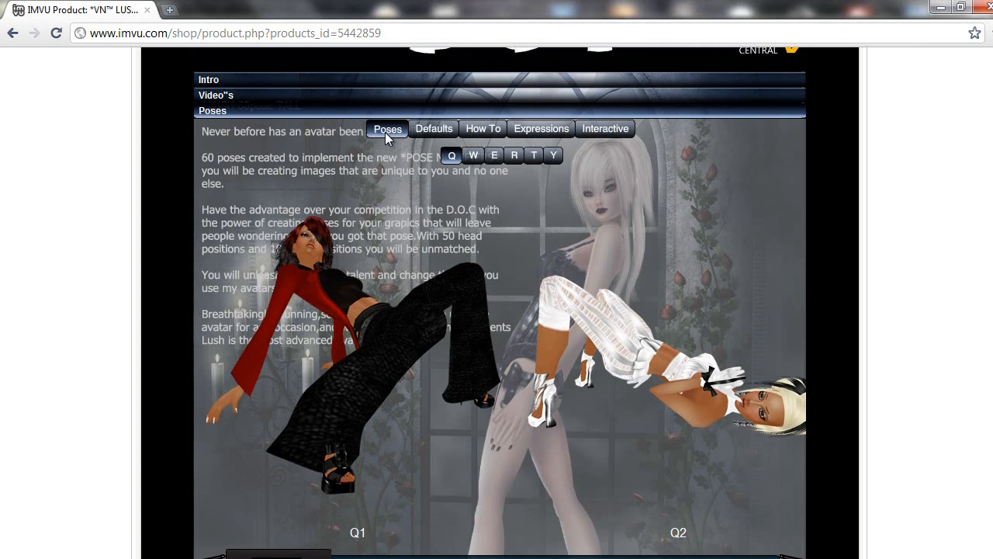
pyautogui.click(470, 157)
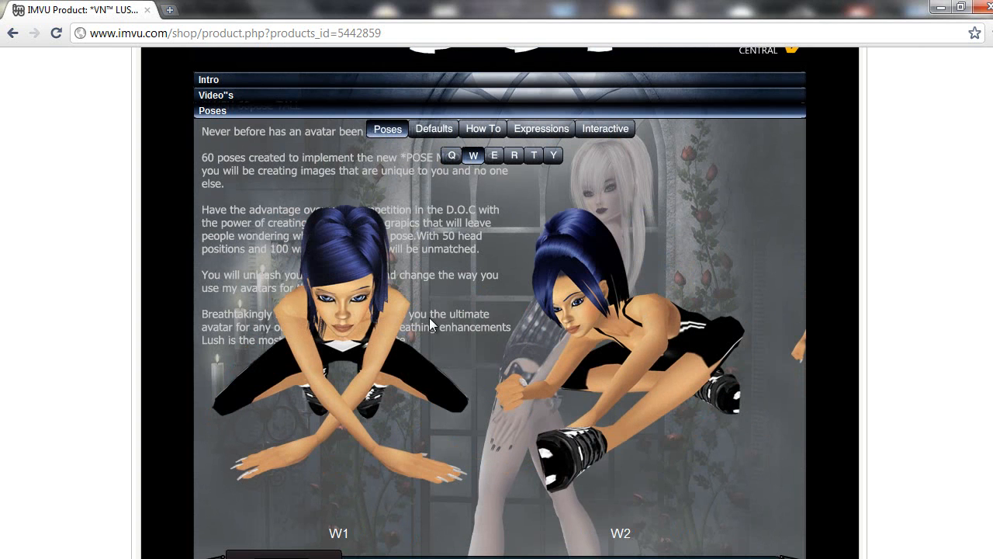
pyautogui.moveTo(289, 555)
pyautogui.mouseDown()
pyautogui.moveTo(446, 554)
pyautogui.moveTo(255, 556)
pyautogui.moveTo(712, 556)
pyautogui.moveTo(271, 553)
pyautogui.mouseUp()
pyautogui.moveTo(275, 556); pyautogui.dragTo(359, 556)
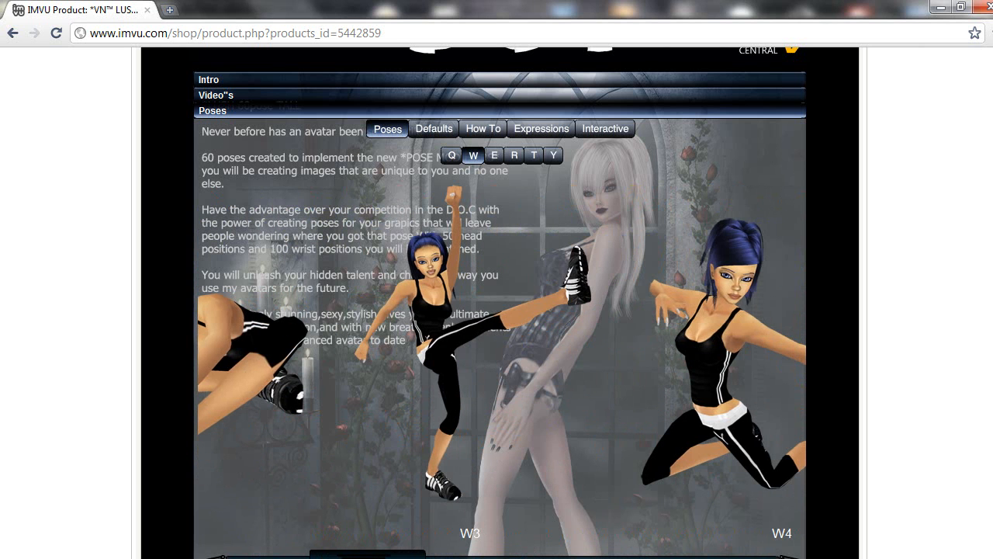
pyautogui.moveTo(359, 555); pyautogui.dragTo(535, 555)
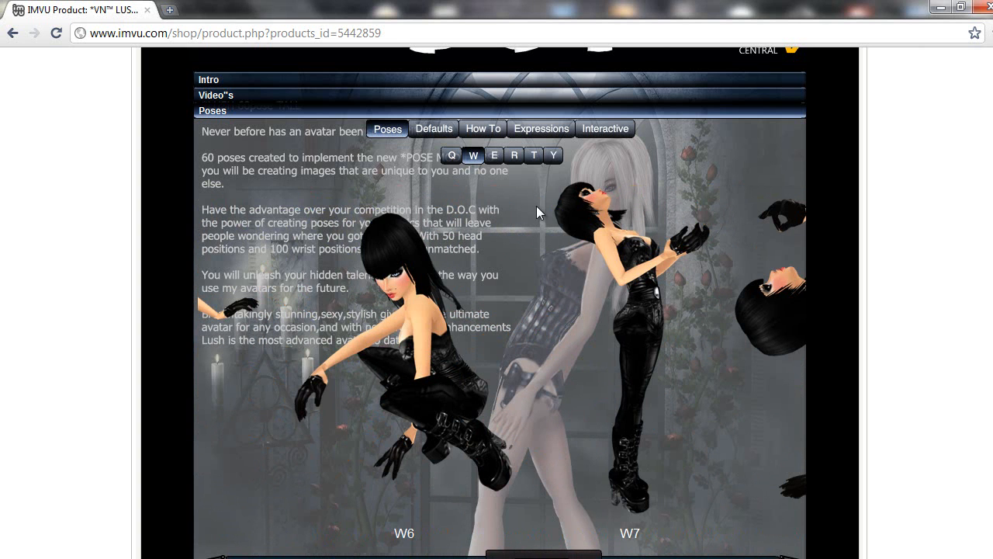
pyautogui.click(495, 158)
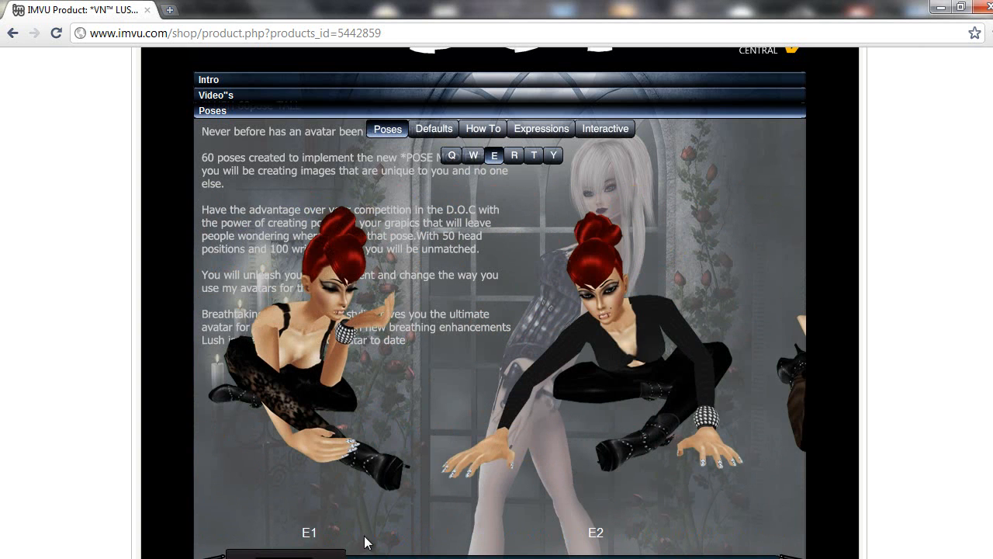
pyautogui.moveTo(286, 555); pyautogui.dragTo(708, 555)
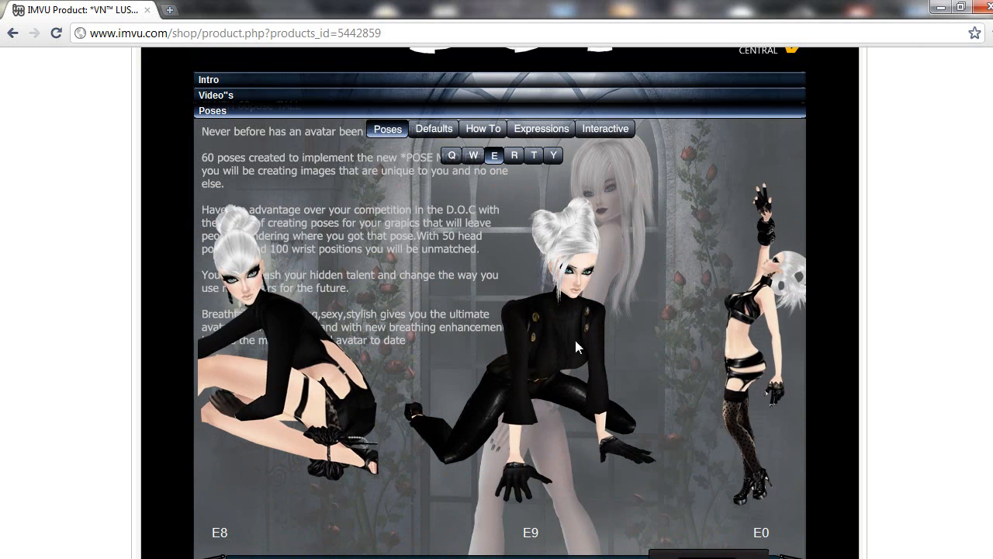
# Browse the standing default poses, and view the How To and Expressions pages of the Poses section
pyautogui.click(444, 129)
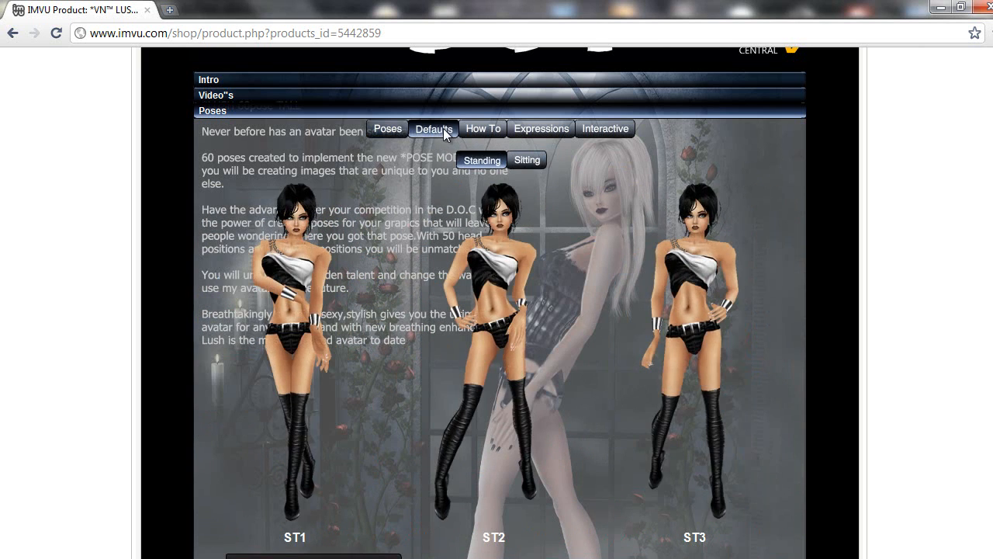
pyautogui.moveTo(315, 555); pyautogui.dragTo(459, 555)
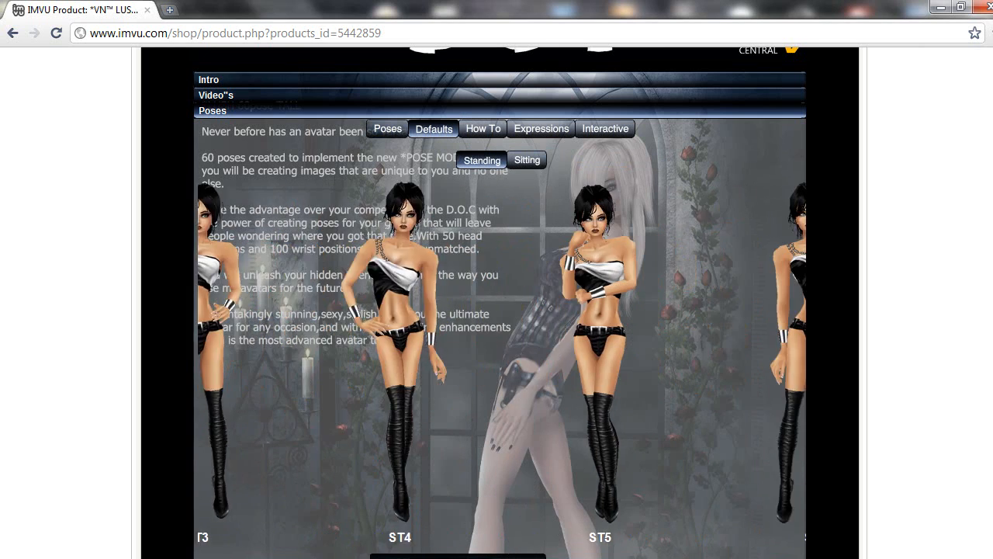
pyautogui.click(483, 129)
pyautogui.click(541, 128)
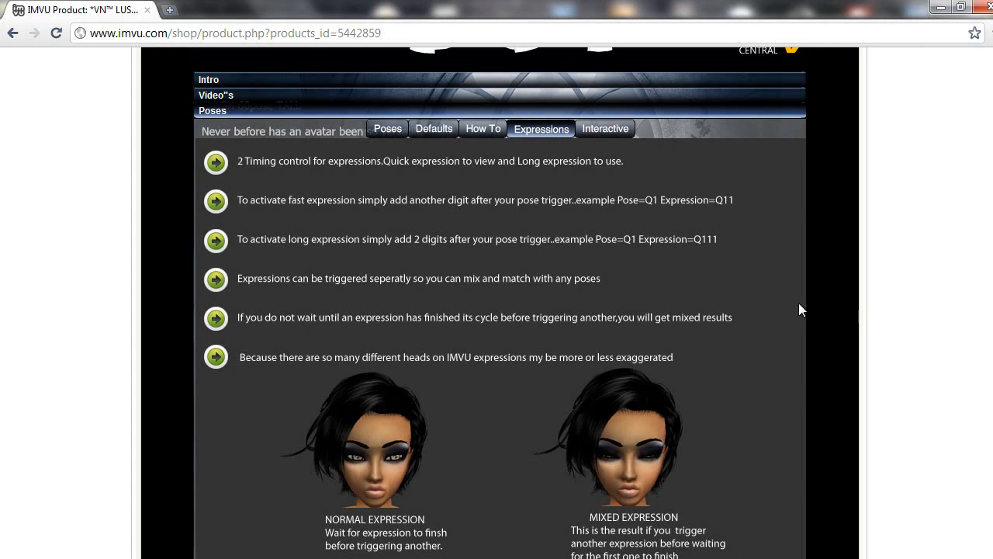
# Expand the Modifiers + Enhancements section and view its Saving Poses, Extra''s and Updates pages
pyautogui.scroll(-5, 911, 314)
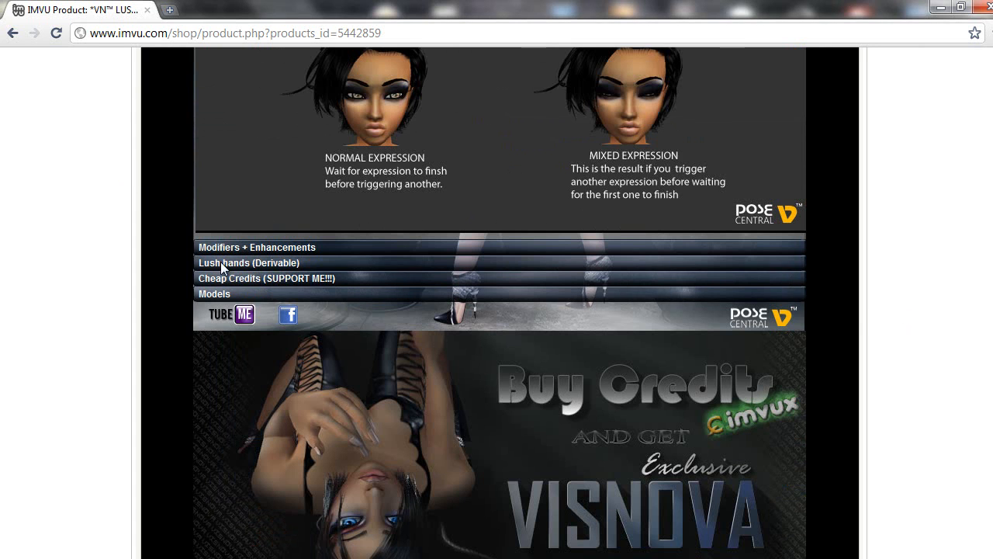
pyautogui.scroll(2, 261, 297)
pyautogui.click(334, 427)
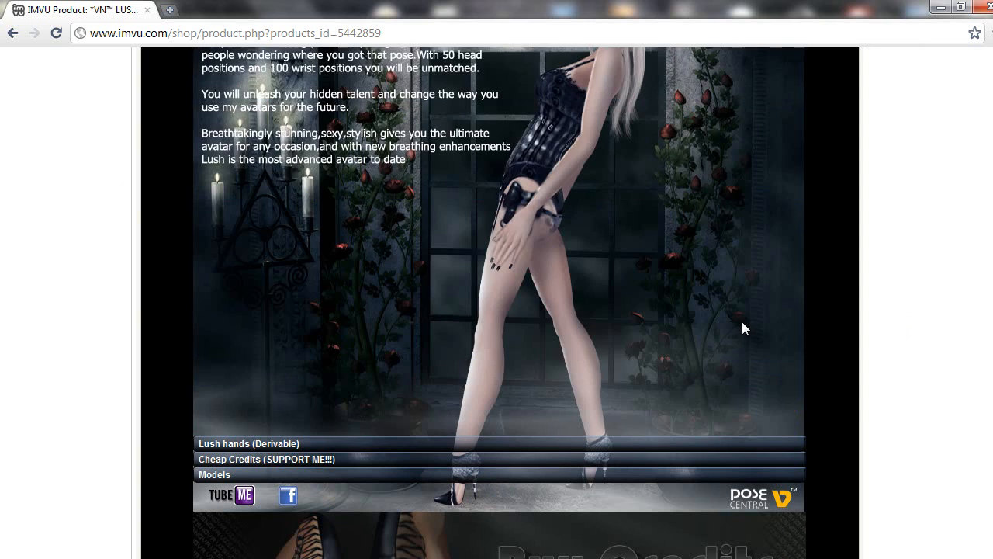
pyautogui.scroll(2, 468, 99)
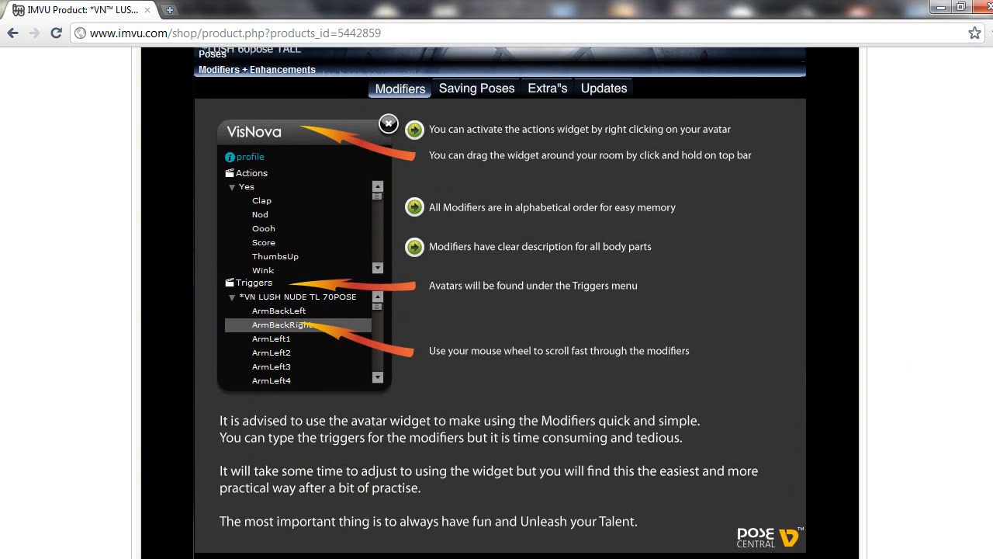
pyautogui.click(469, 90)
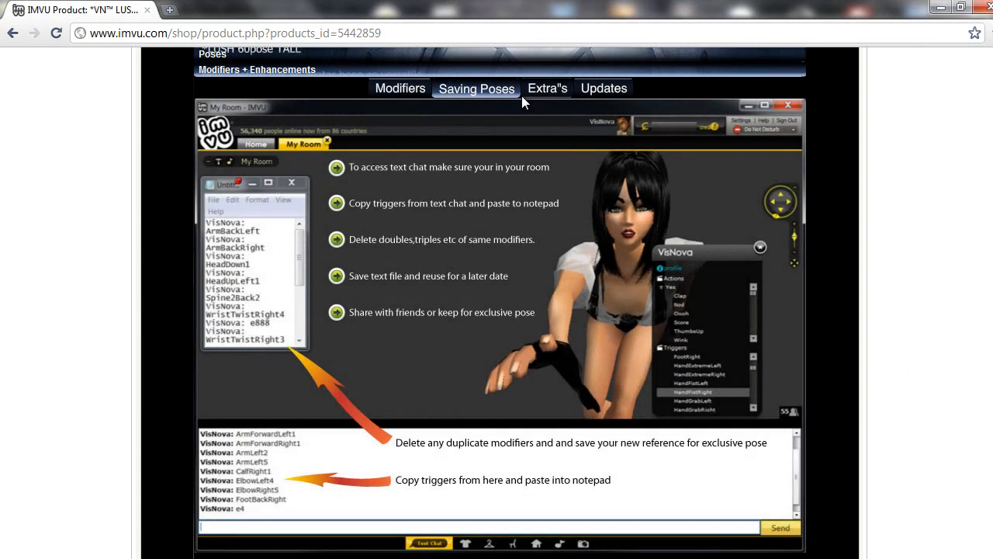
pyautogui.click(546, 89)
pyautogui.click(627, 91)
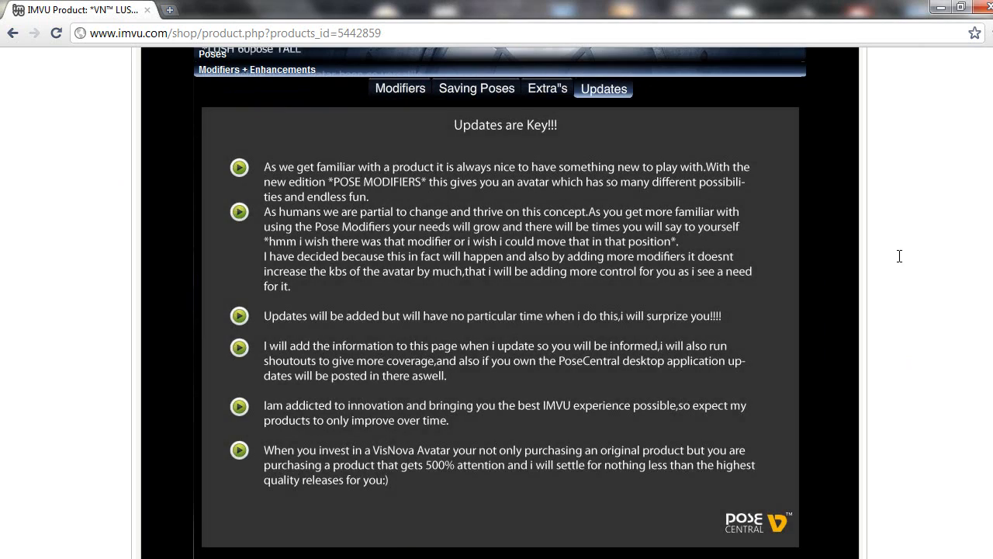
# Expand the Lush hands (Derivable) section of the product page
pyautogui.scroll(-2, 898, 258)
pyautogui.click(270, 386)
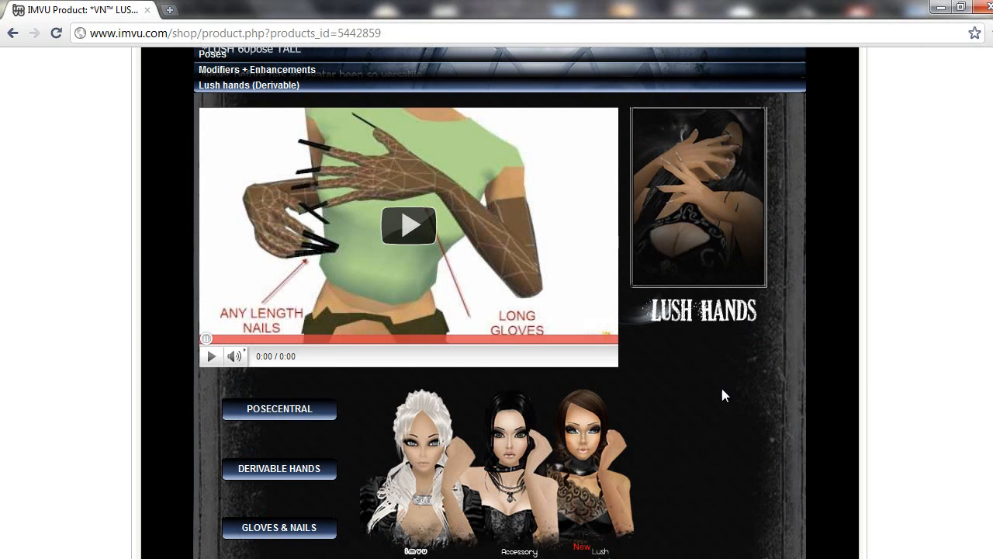
# Switch to VisNova's Builder and import the lush_tall project from the vnp_zipfiles folder
pyautogui.scroll(-2, 922, 375)
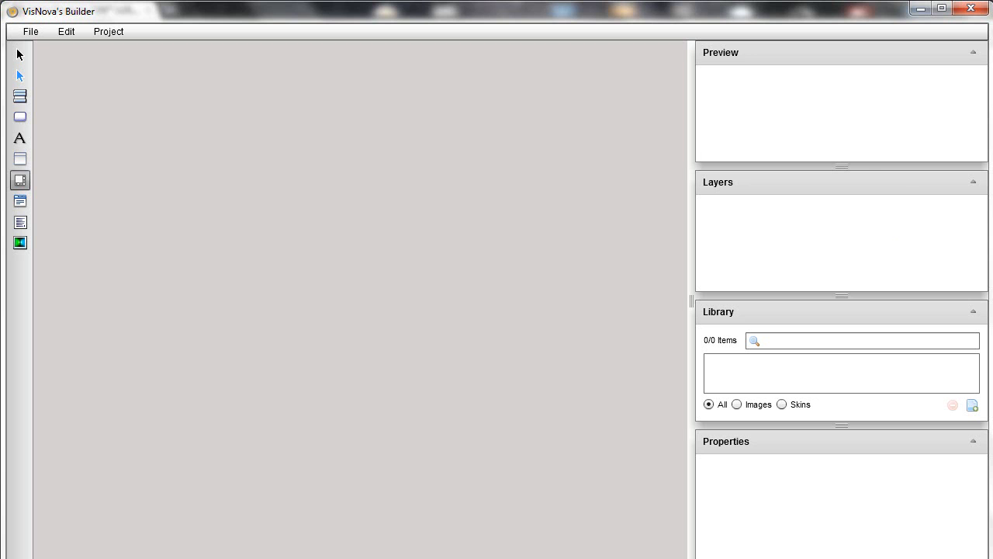
pyautogui.click(992, 213)
pyautogui.moveTo(579, 233); pyautogui.dragTo(217, 233)
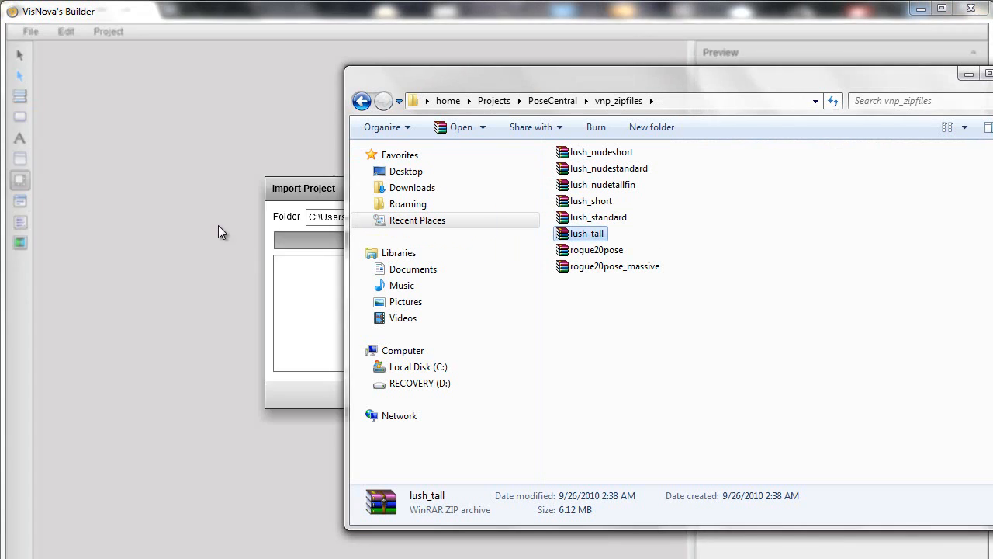
pyautogui.click(233, 147)
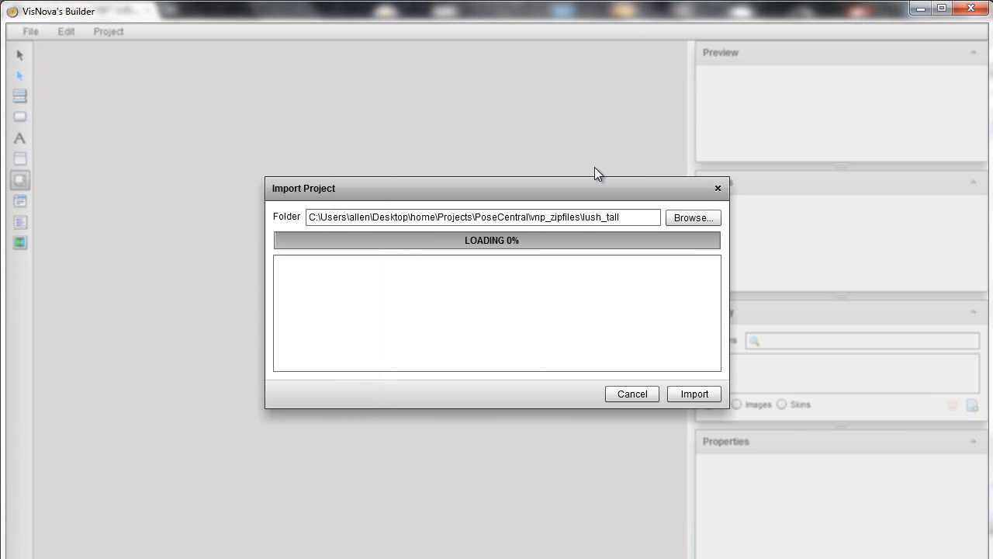
pyautogui.click(700, 397)
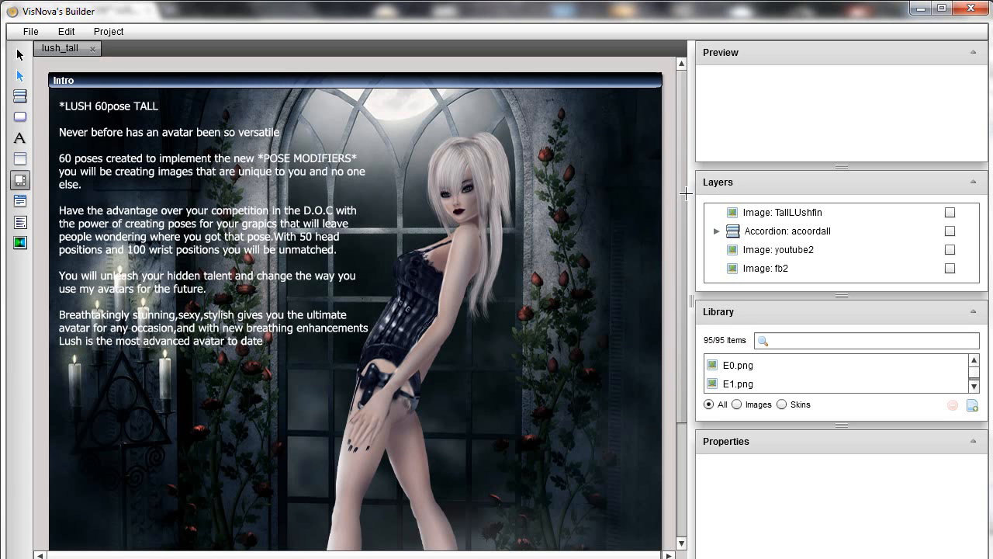
# With the Select tool, select the accordion, followed by the scene credit text at the lower end of the Intro section
pyautogui.click(686, 194)
pyautogui.press('s')
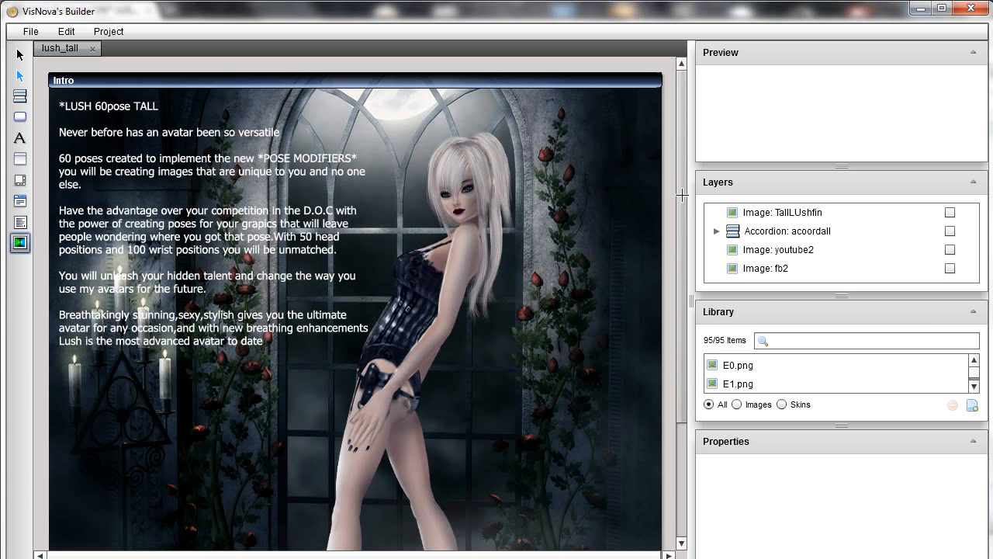
pyautogui.press('a')
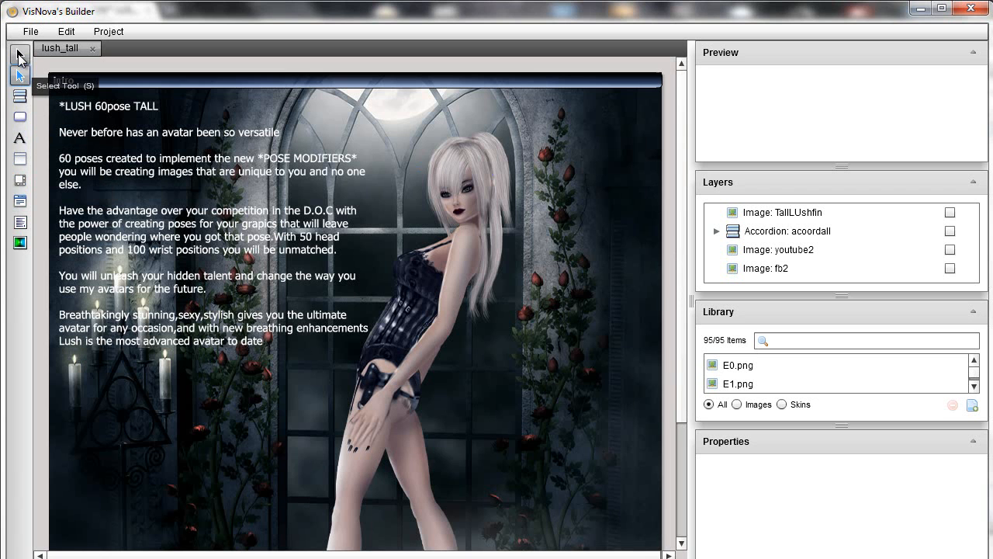
pyautogui.click(19, 56)
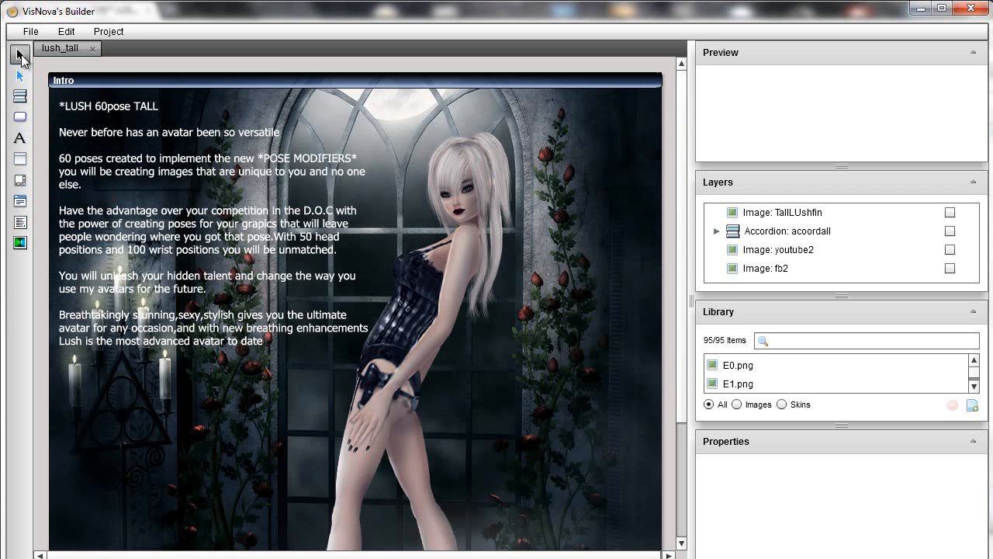
pyautogui.click(75, 152)
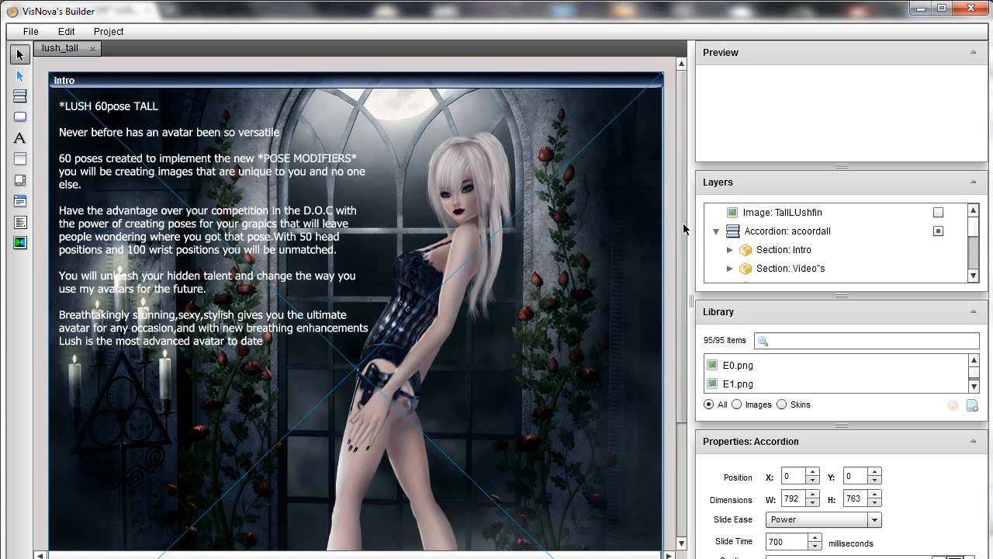
pyautogui.moveTo(683, 228); pyautogui.dragTo(684, 261)
pyautogui.click(671, 372)
pyautogui.click(629, 508)
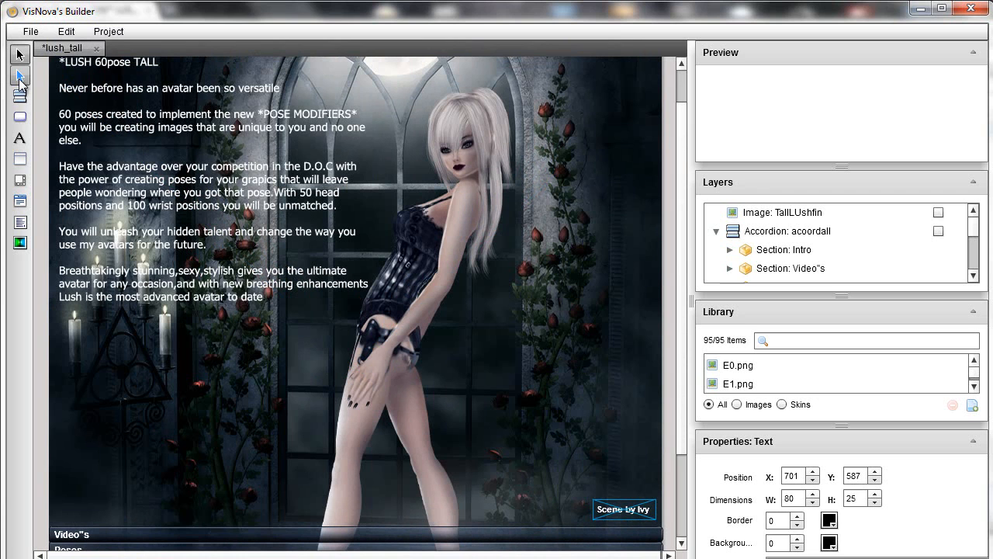
# With the Click tool, expand the Video''s section and view its Lush 2 and Demo tabs
pyautogui.click(20, 78)
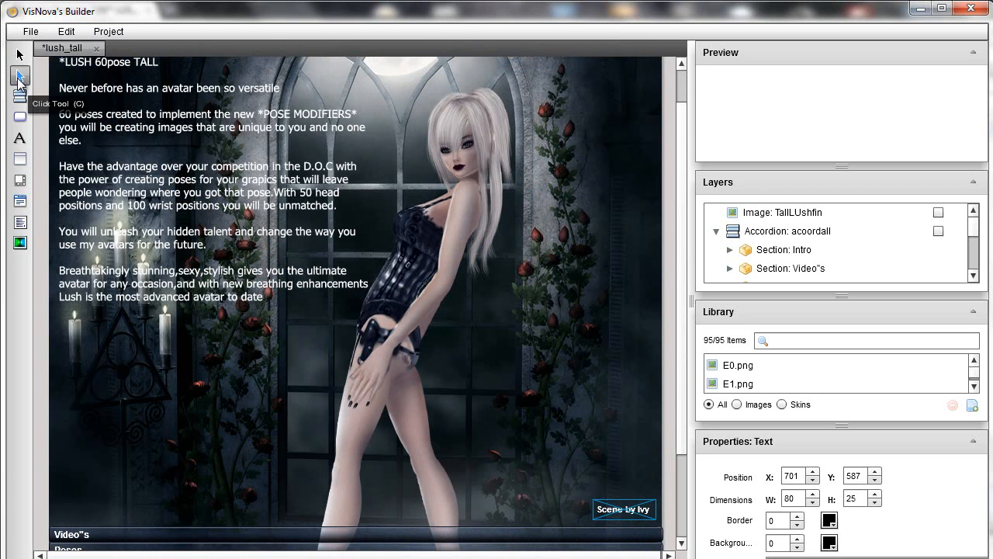
pyautogui.click(490, 537)
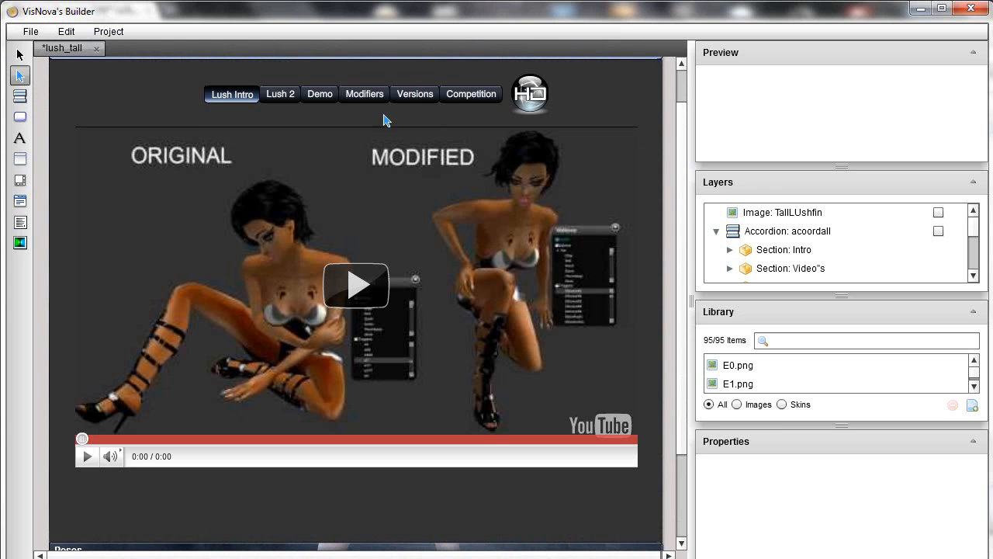
pyautogui.click(283, 100)
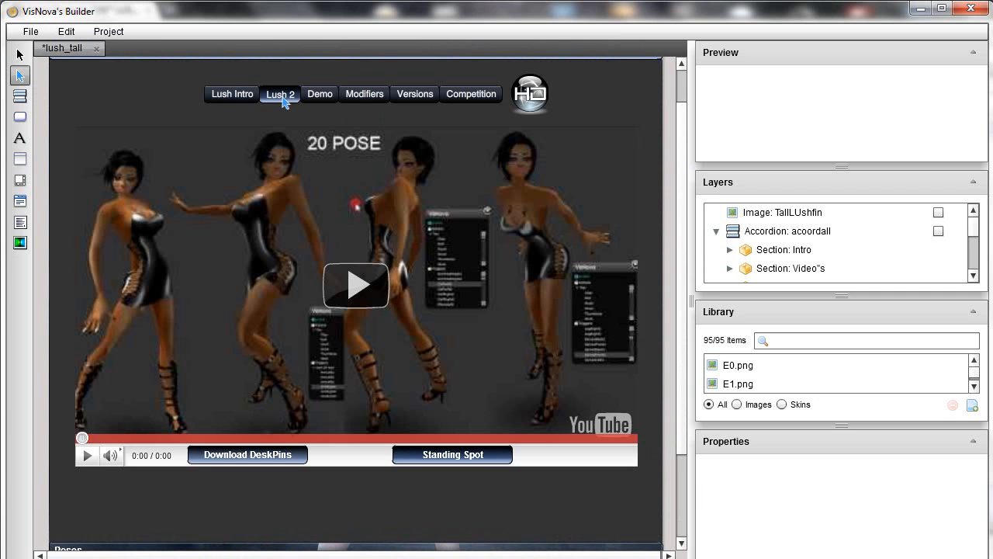
pyautogui.click(321, 99)
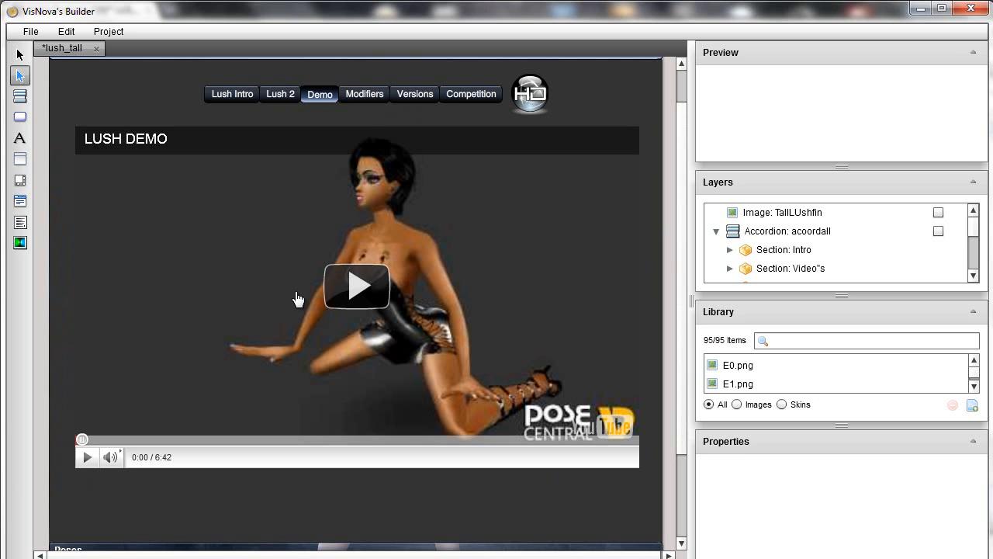
# Save the project, and play the Lush Demo video for a few seconds before pausing it
pyautogui.hotkey('ctrl', 's')
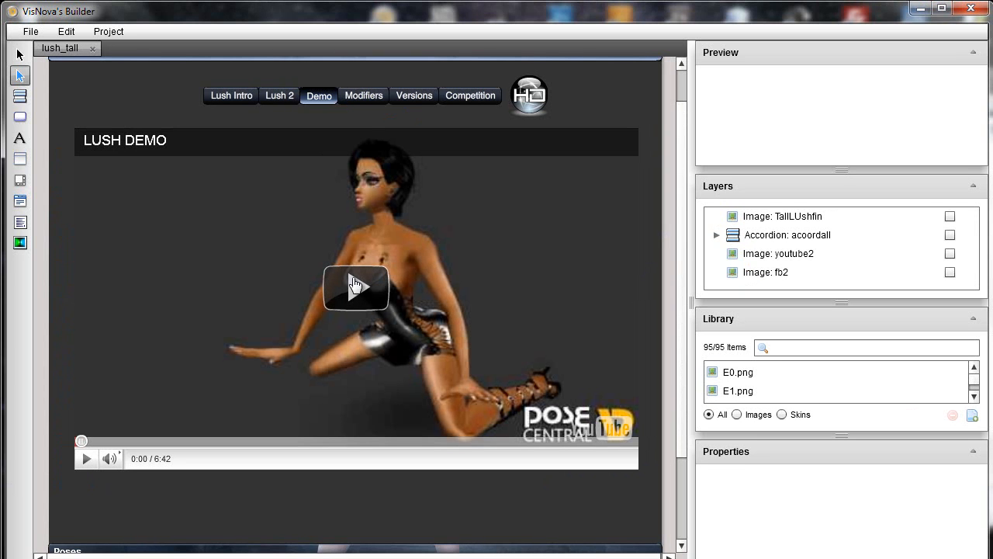
pyautogui.click(356, 284)
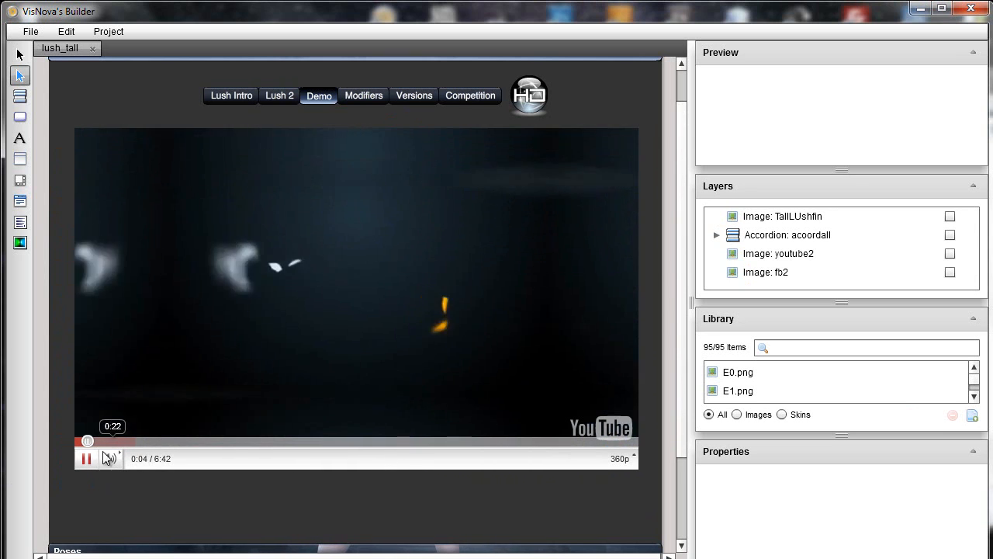
pyautogui.click(86, 459)
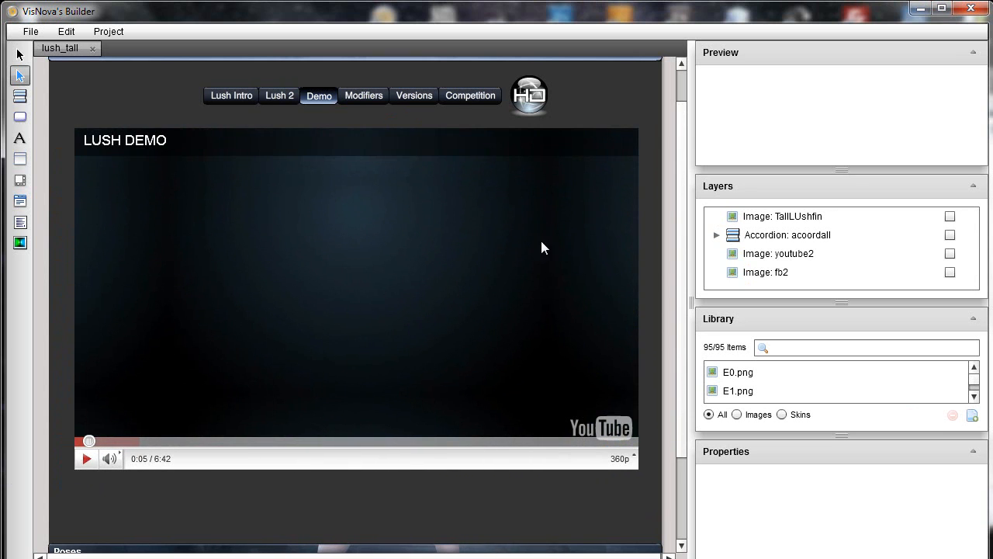
# With the Select tool, move the Lush Demo video down to about X 26, Y 52 within its tab
pyautogui.scroll(1, 677, 261)
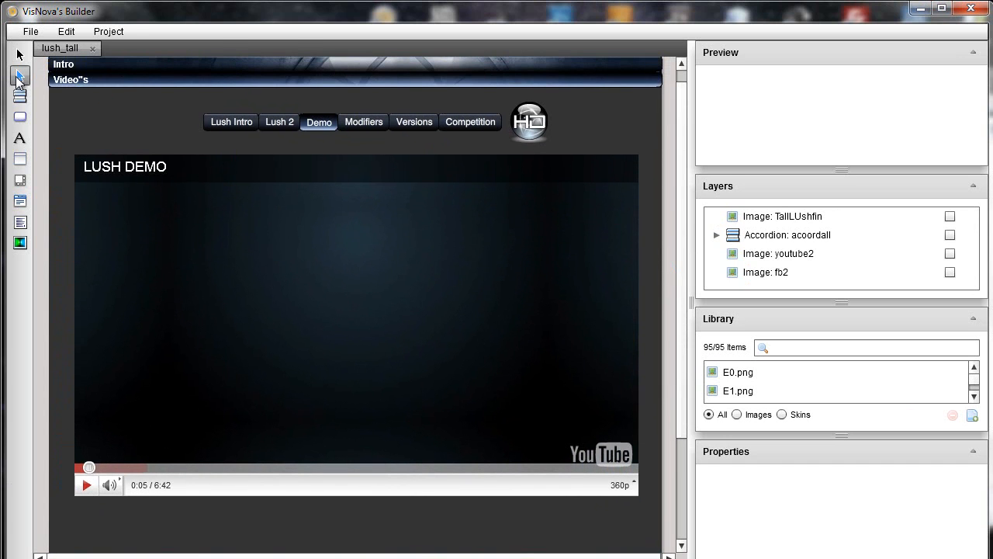
pyautogui.click(19, 56)
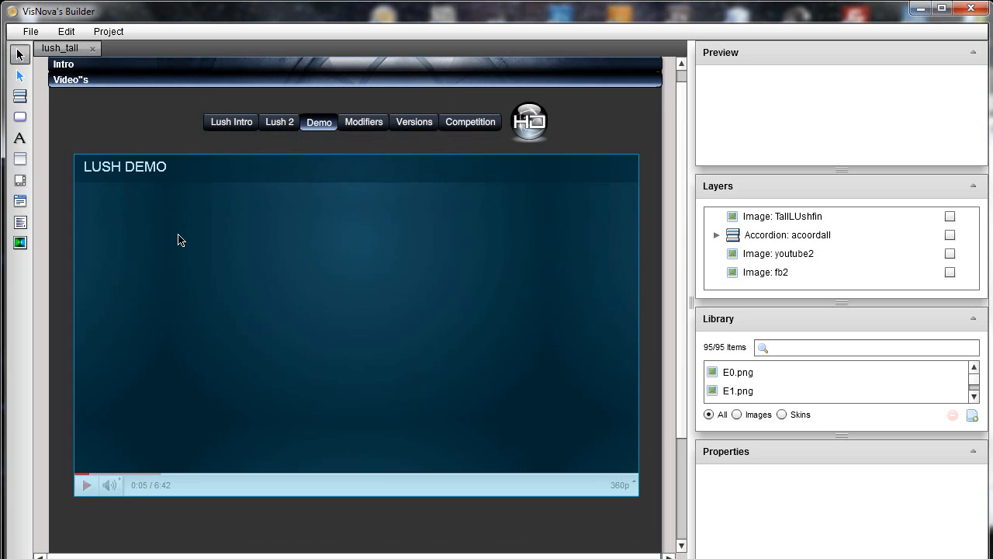
pyautogui.click(178, 240)
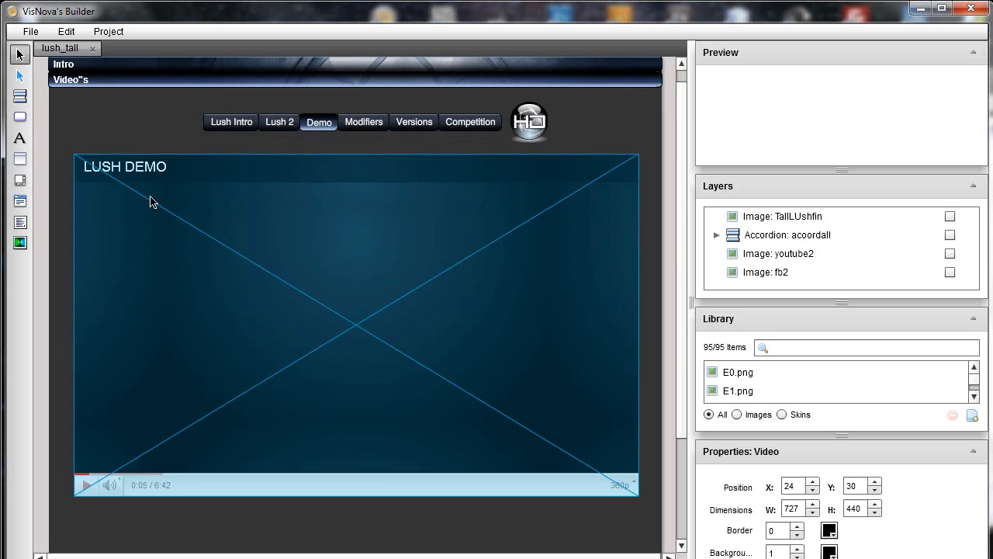
pyautogui.moveTo(220, 223); pyautogui.dragTo(224, 243)
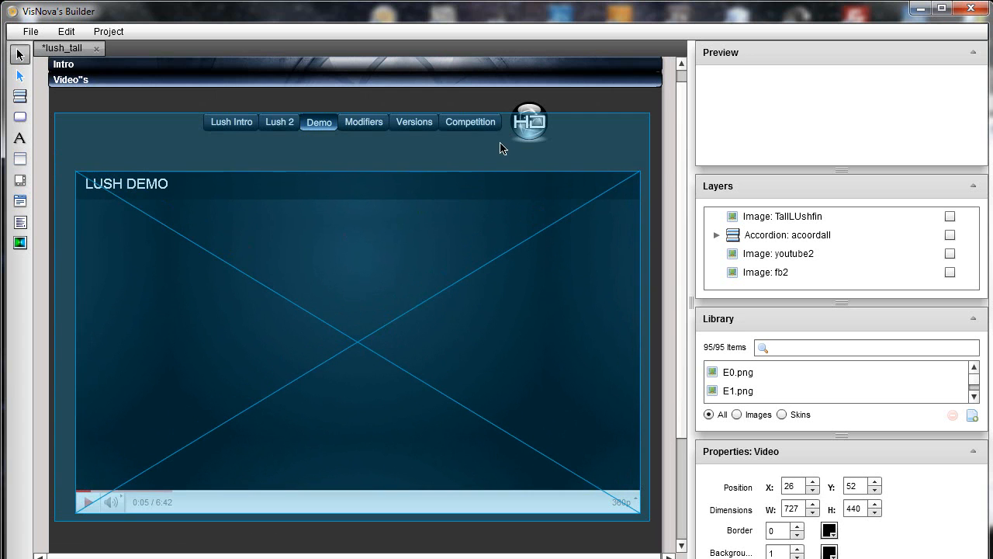
# Move the video tab bar to about X 0, Y 53, and the Demo video inside it to about X 34, Y 24
pyautogui.click(482, 136)
pyautogui.moveTo(399, 151); pyautogui.dragTo(346, 175)
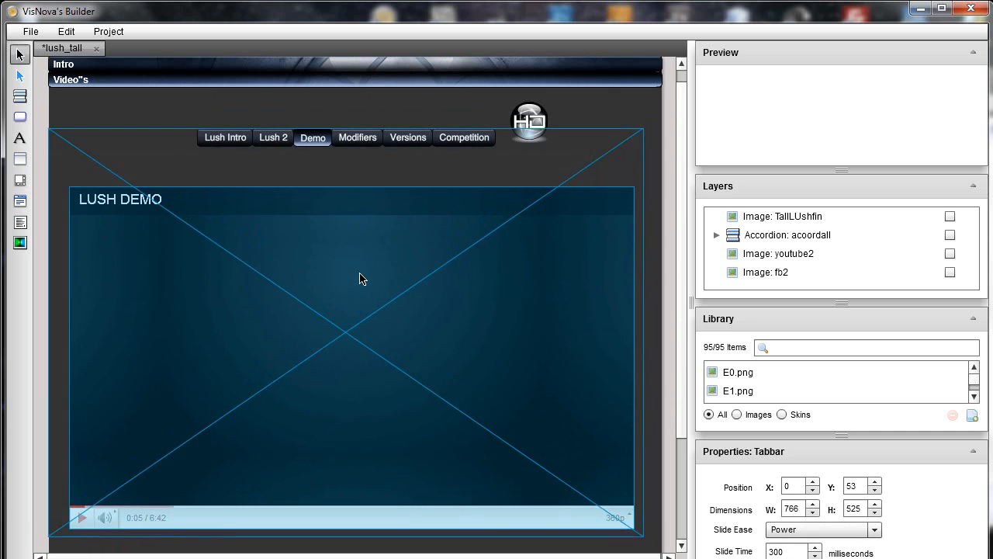
pyautogui.click(355, 297)
pyautogui.moveTo(355, 297); pyautogui.dragTo(355, 261)
# Select the HD image and collapse Preview, Layers and Library to give its properties more room
pyautogui.click(532, 138)
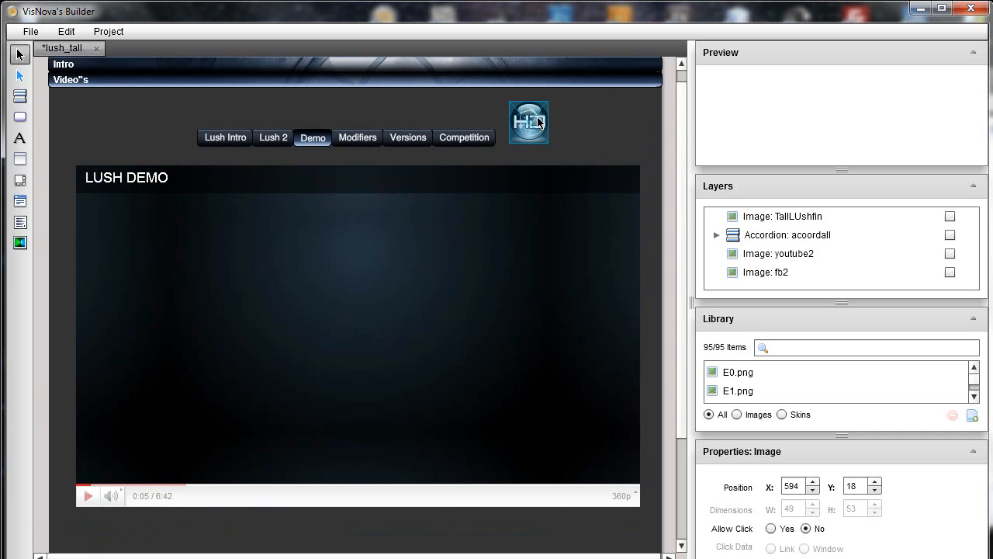
pyautogui.click(973, 53)
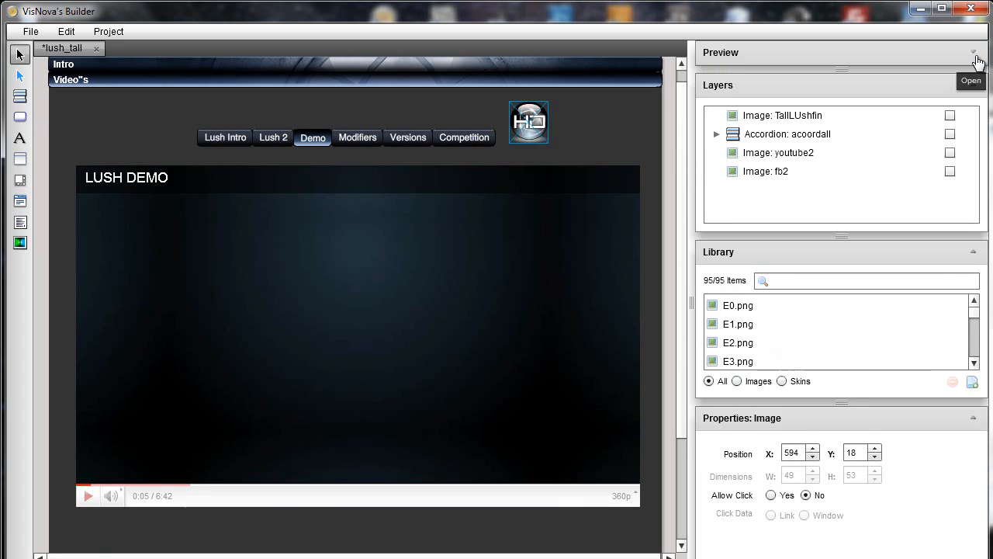
pyautogui.click(973, 86)
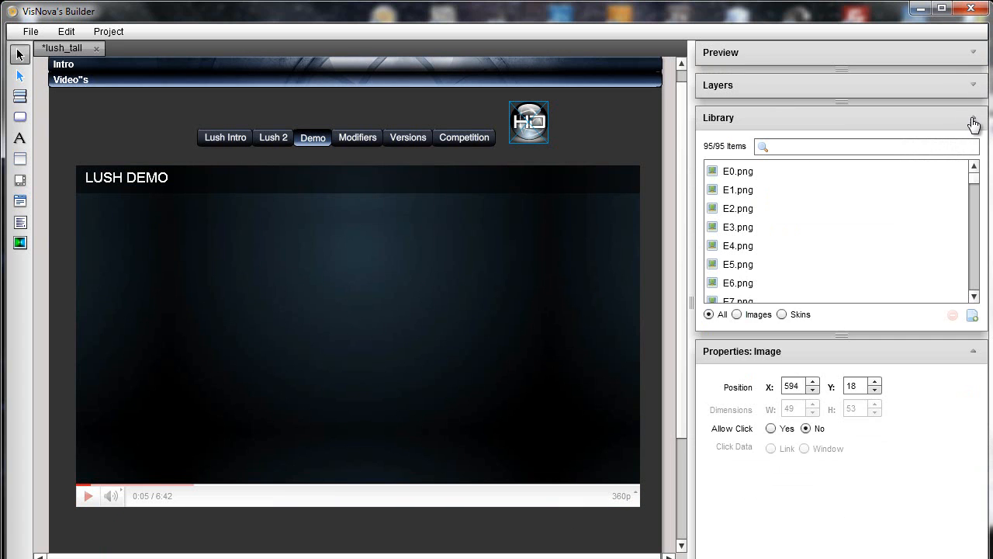
pyautogui.click(972, 119)
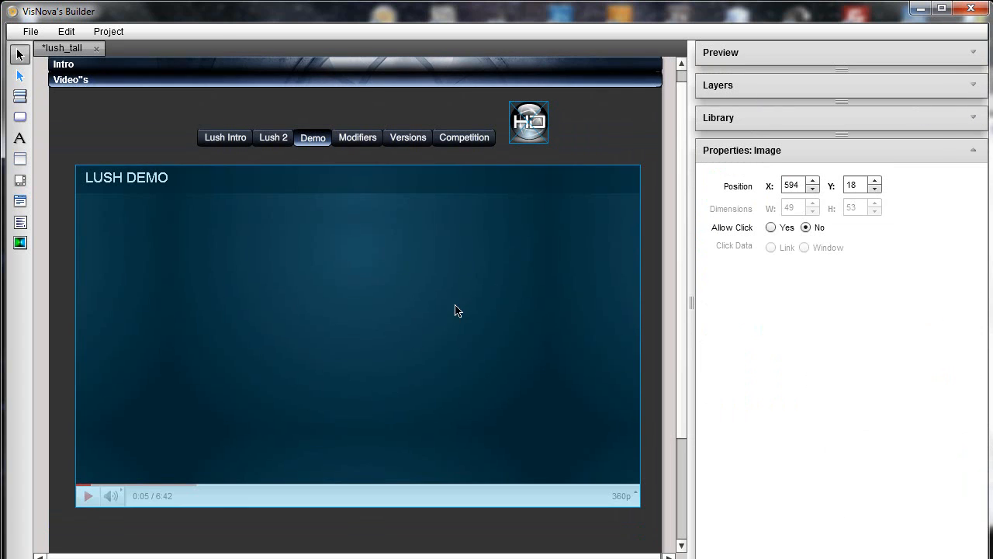
# View the properties of the Demo video and the tab bar, and move the HD image slightly farther right
pyautogui.click(435, 309)
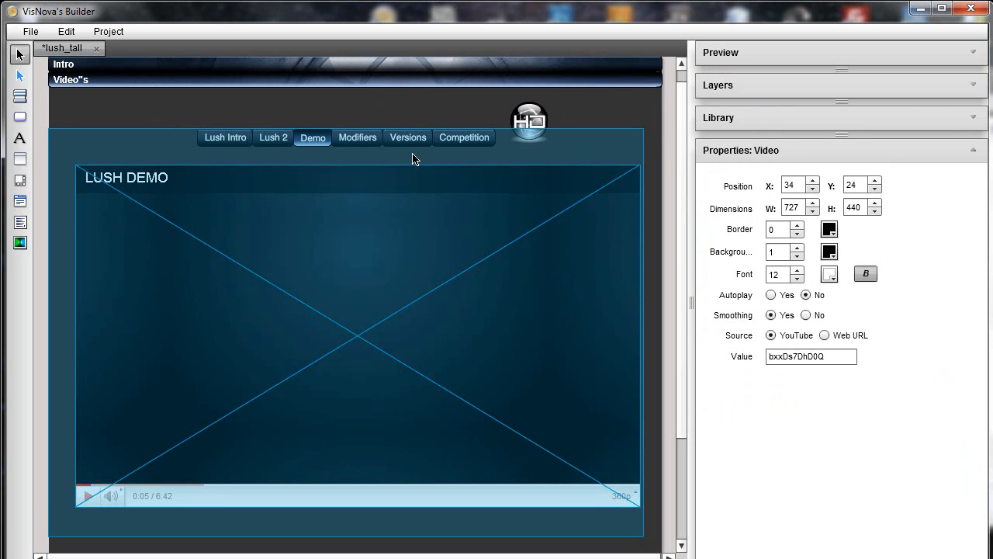
pyautogui.click(413, 158)
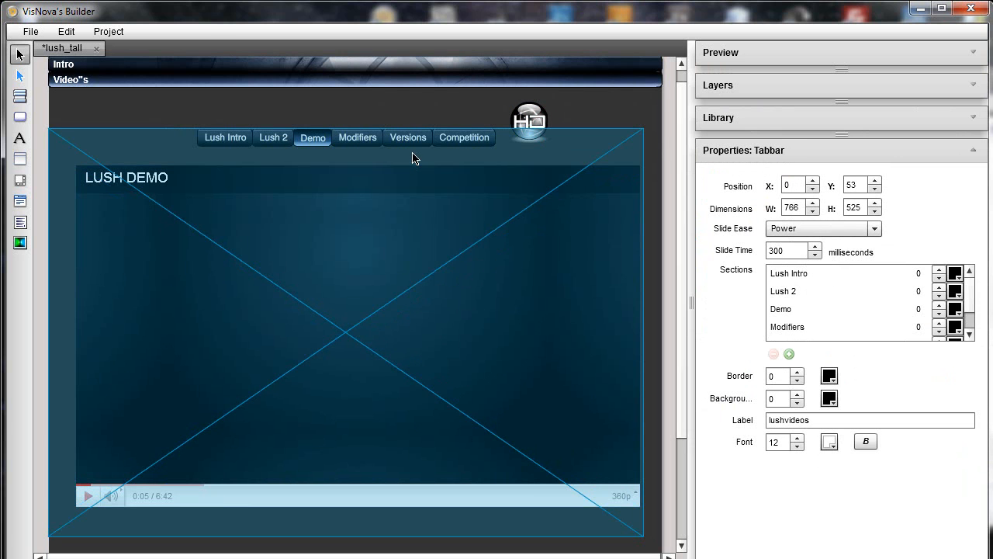
pyautogui.click(538, 115)
pyautogui.moveTo(538, 115); pyautogui.dragTo(557, 117)
# Set the Demo video's X position to 31 and select the whole YouTube ID in its source value
pyautogui.click(554, 245)
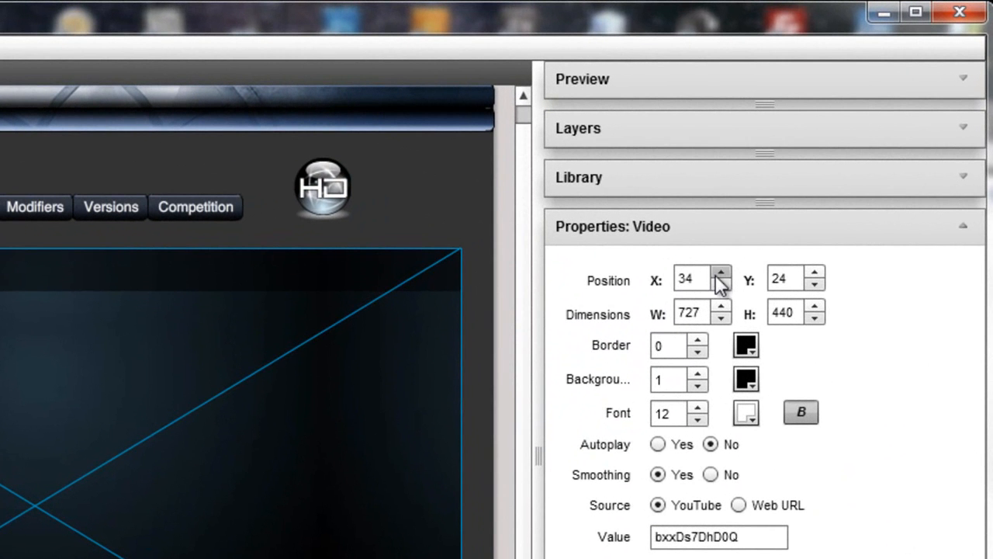
pyautogui.click(812, 181)
pyautogui.click(812, 181)
pyautogui.click(812, 182)
pyautogui.click(721, 275)
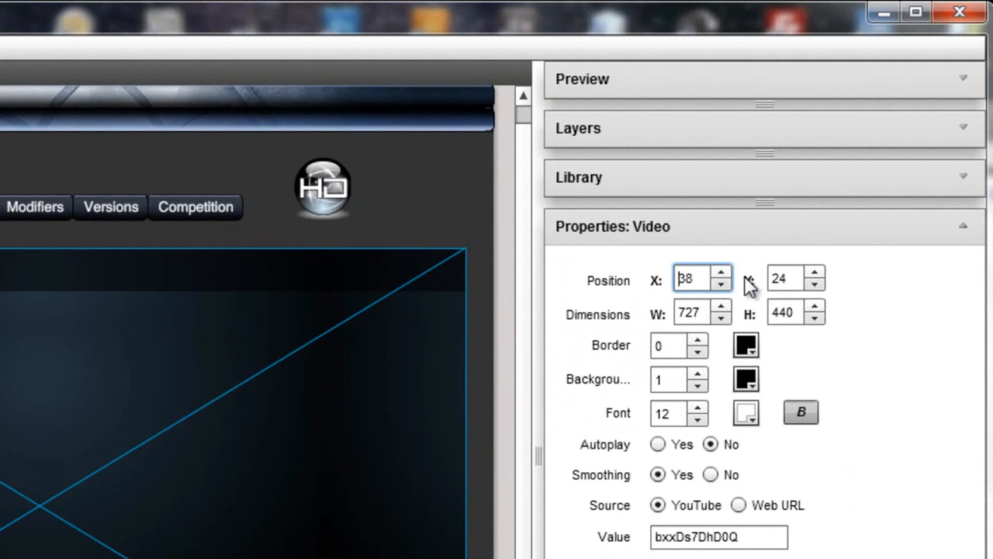
pyautogui.click(721, 284)
pyautogui.click(721, 285)
pyautogui.click(721, 285)
pyautogui.click(721, 285)
pyautogui.click(721, 285)
pyautogui.click(721, 285)
pyautogui.click(721, 285)
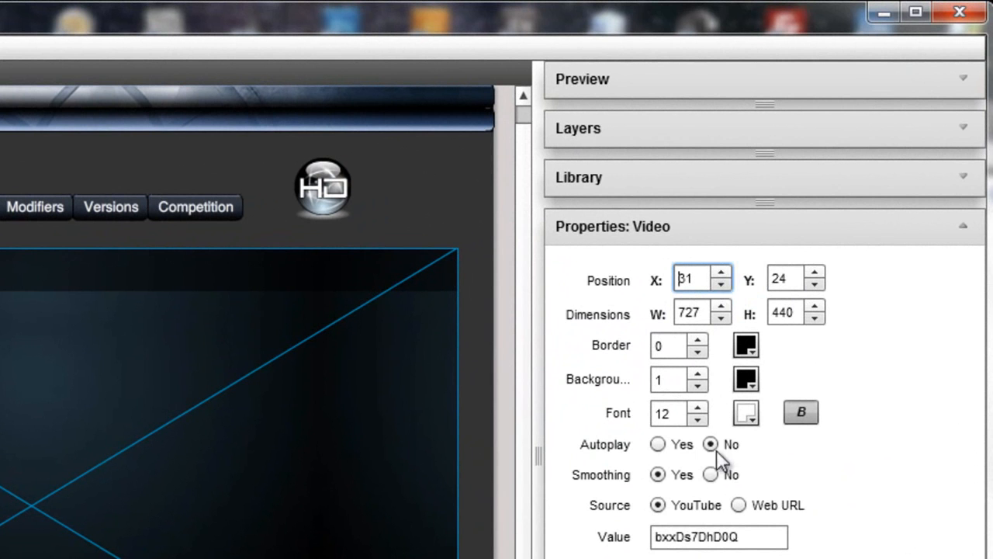
pyautogui.click(709, 537)
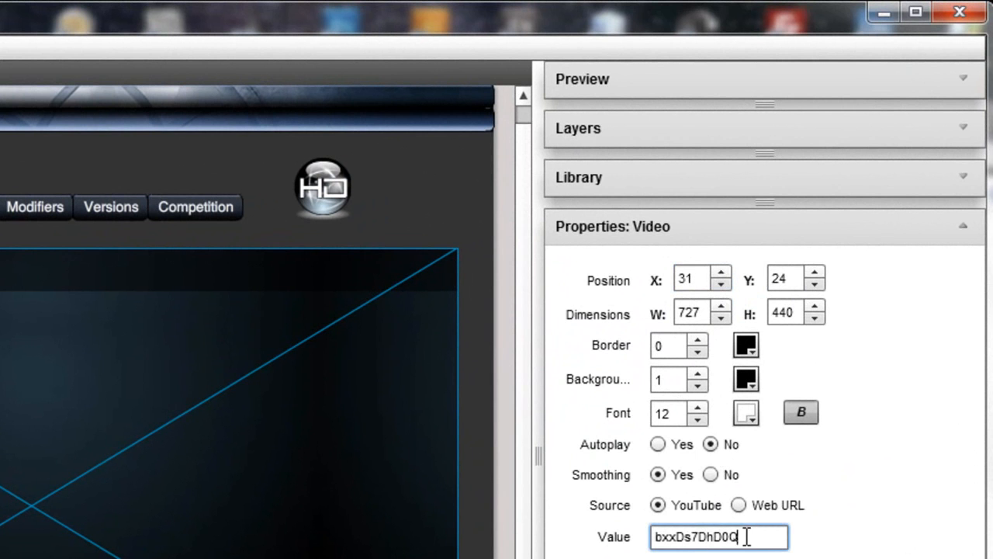
pyautogui.moveTo(751, 536); pyautogui.dragTo(644, 539)
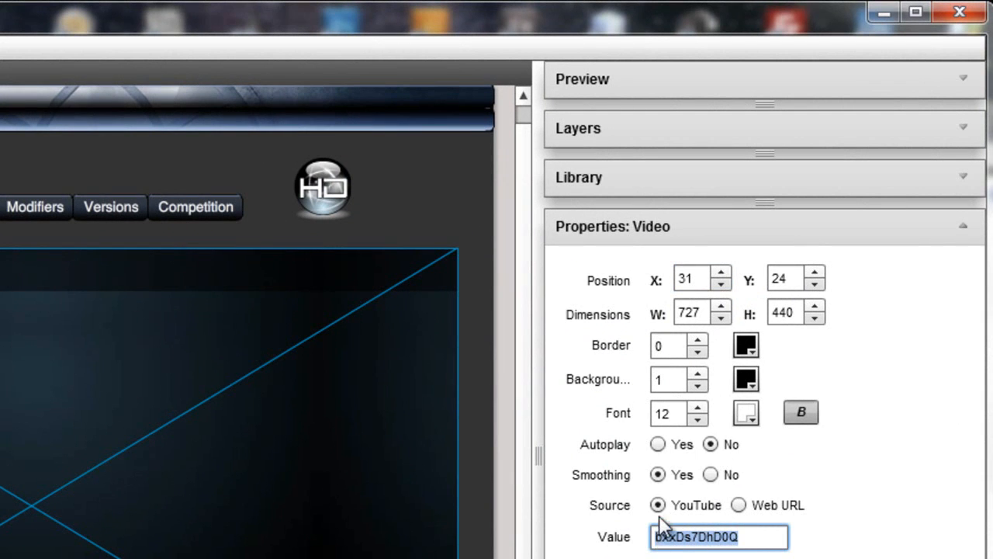
# Add a section named New Videos to the video tab bar
pyautogui.click(207, 237)
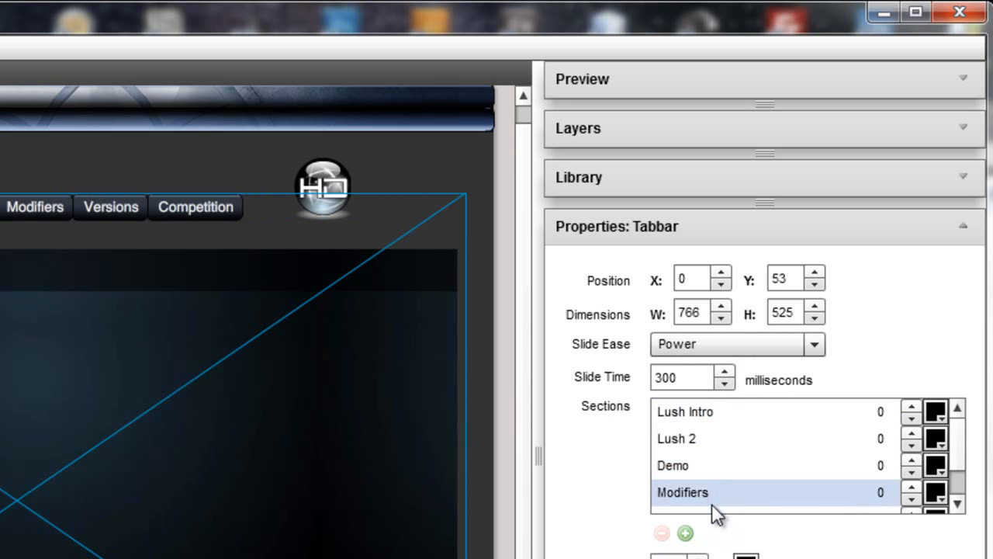
pyautogui.moveTo(965, 461); pyautogui.dragTo(960, 483)
pyautogui.click(846, 475)
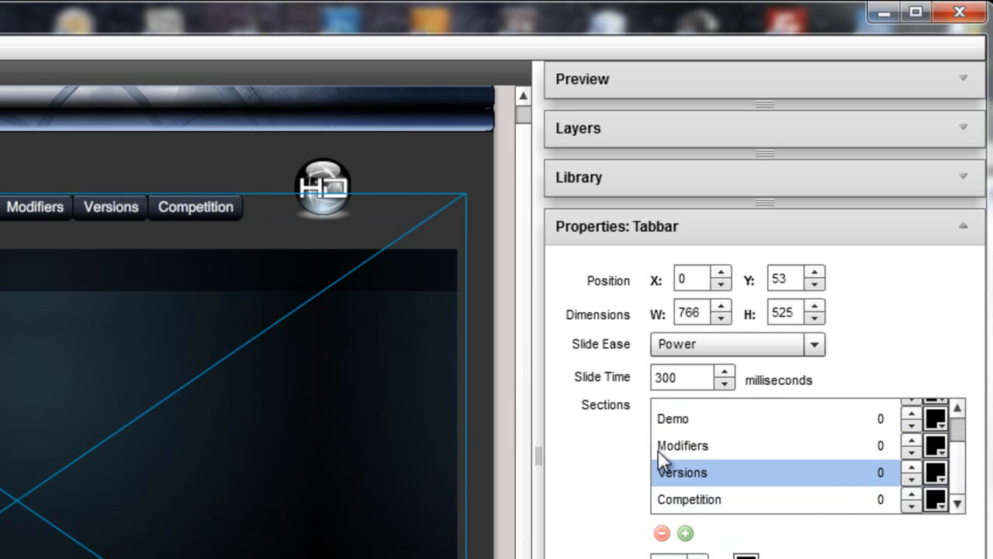
pyautogui.click(686, 536)
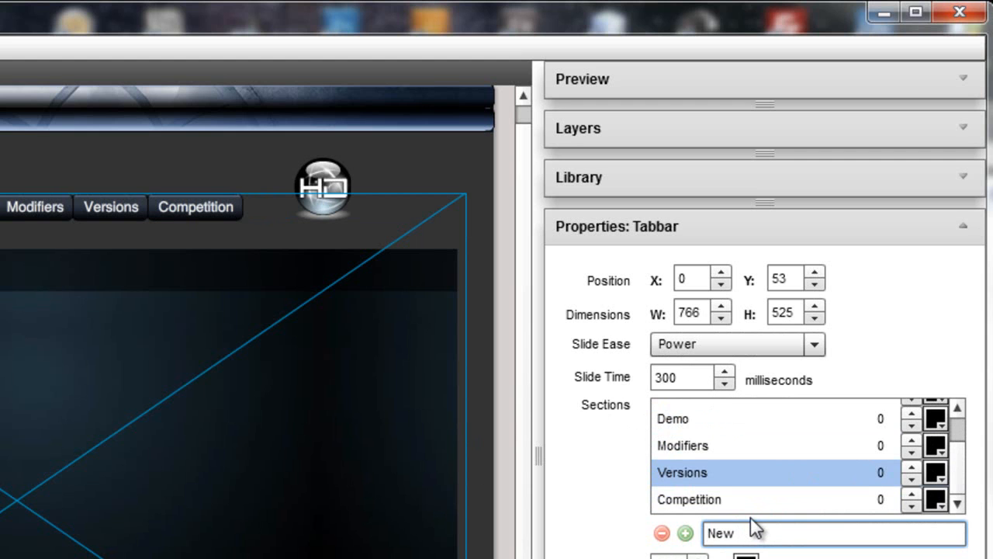
pyautogui.press('Return')
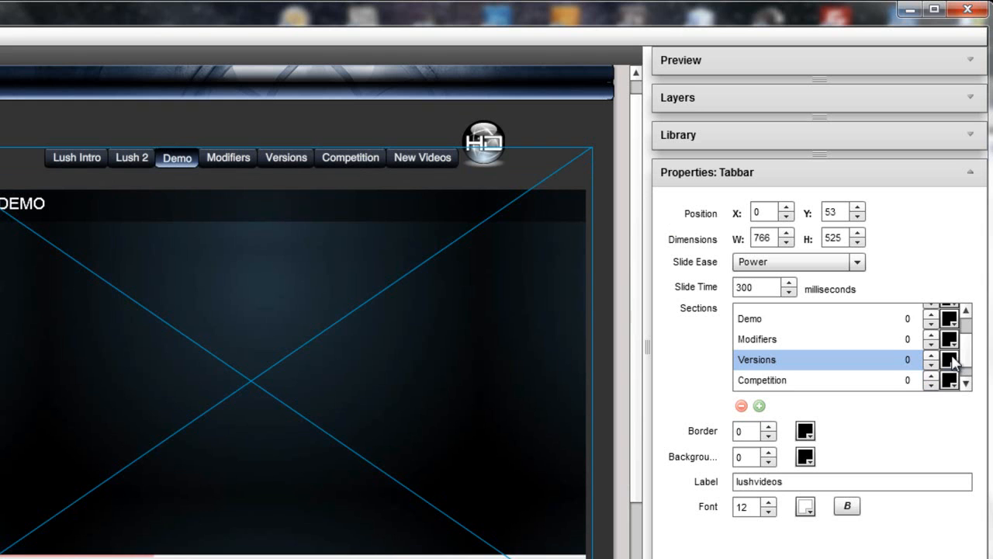
# Set the tab bar's background opacity to 0.4 and its background color to bright green
pyautogui.scroll(-1, 970, 368)
pyautogui.scroll(-1, 970, 369)
pyautogui.click(751, 461)
pyautogui.write('.7')
pyautogui.press('BackSpace')
pyautogui.write('3')
pyautogui.press('BackSpace')
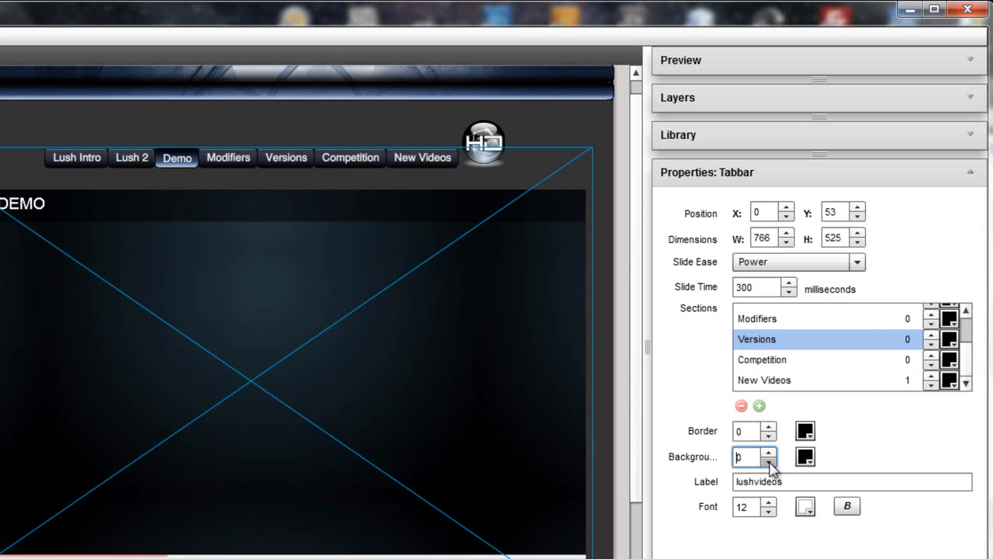
pyautogui.write('4')
pyautogui.click(804, 456)
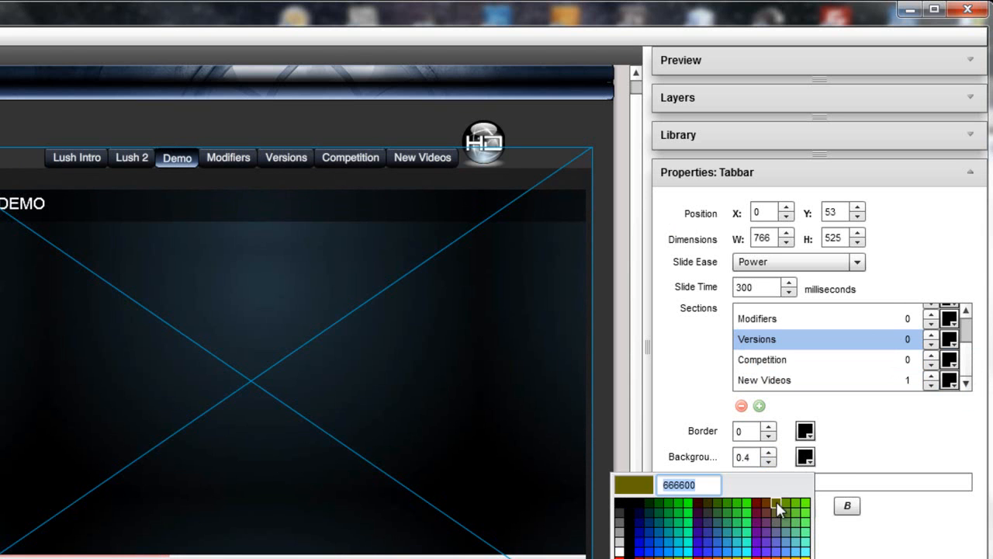
pyautogui.click(748, 506)
# Reset the tab bar's background opacity to 0 and select the text of its label
pyautogui.click(752, 457)
pyautogui.press('BackSpace')
pyautogui.press('BackSpace')
pyautogui.press('BackSpace')
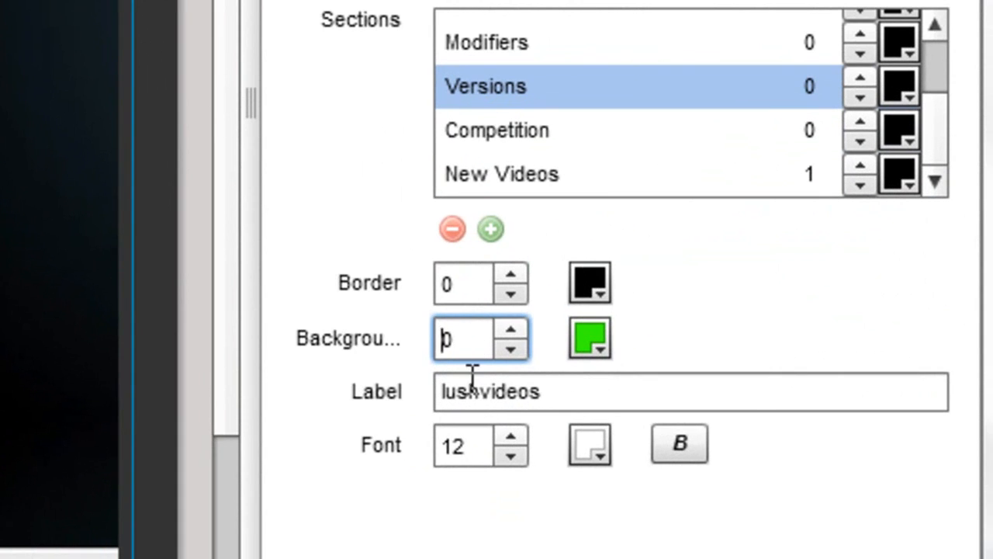
pyautogui.click(532, 394)
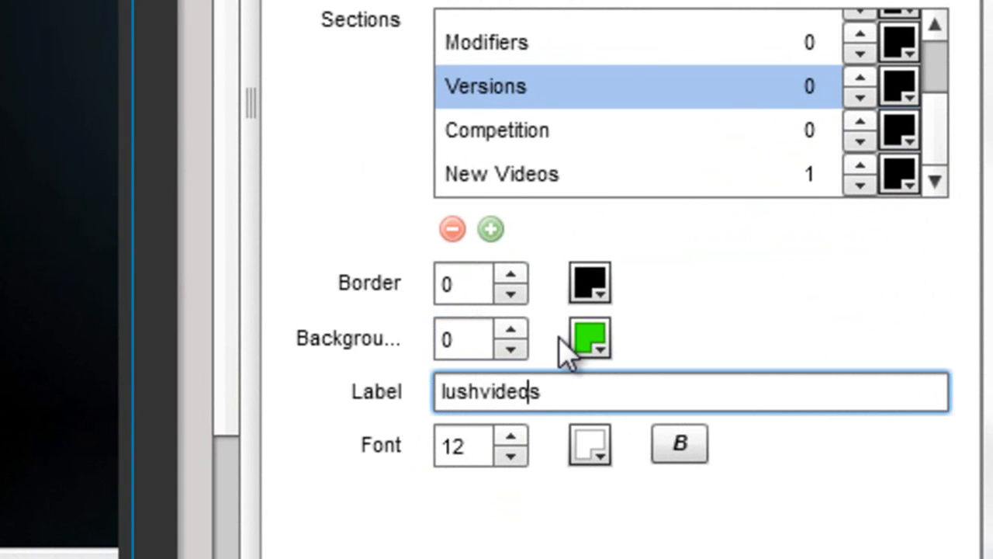
pyautogui.moveTo(587, 399); pyautogui.dragTo(408, 408)
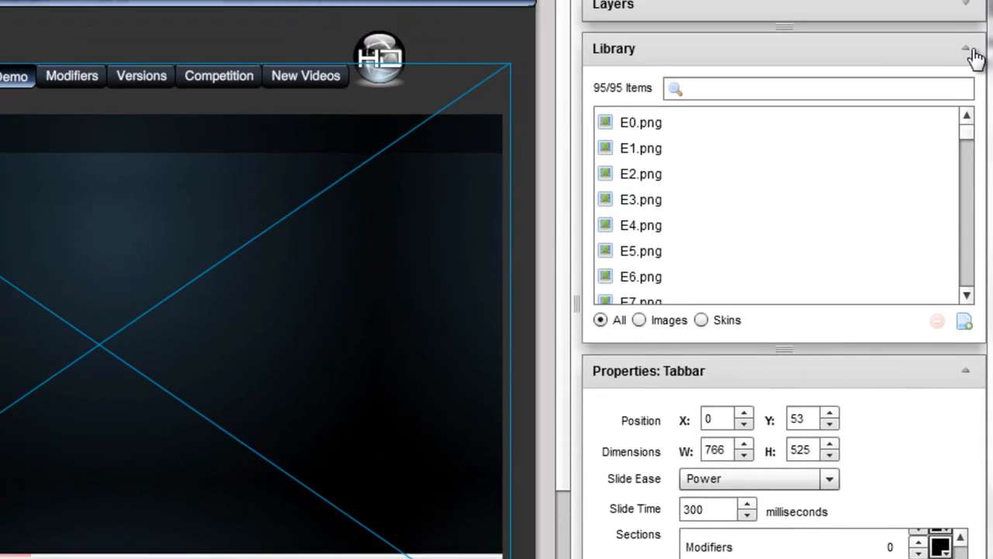
# Show Layers instead of Library, expand the acoordall accordion down to the Lush Intro section, and select the Demo video on the page
pyautogui.click(970, 55)
pyautogui.click(968, 31)
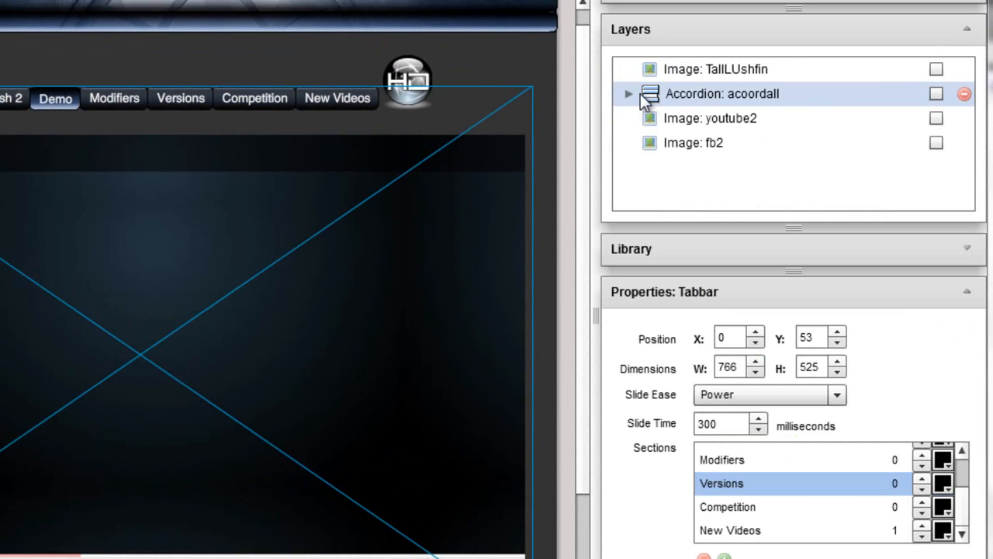
pyautogui.click(629, 94)
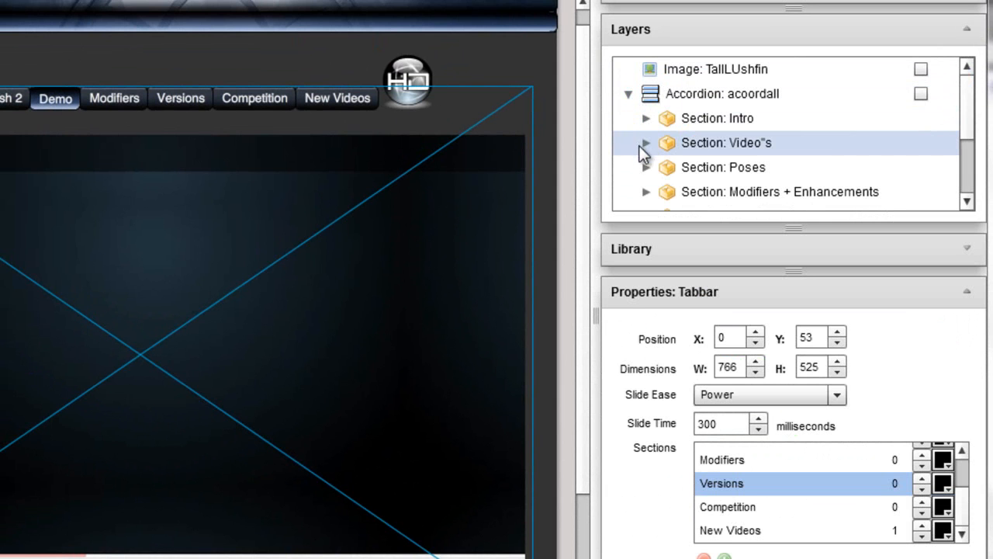
pyautogui.click(646, 144)
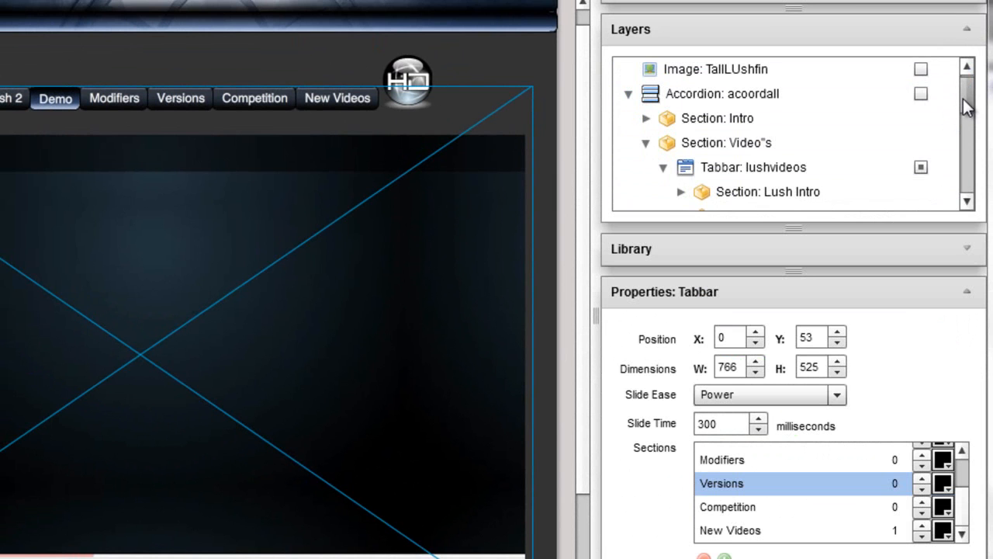
pyautogui.moveTo(967, 100); pyautogui.dragTo(966, 114)
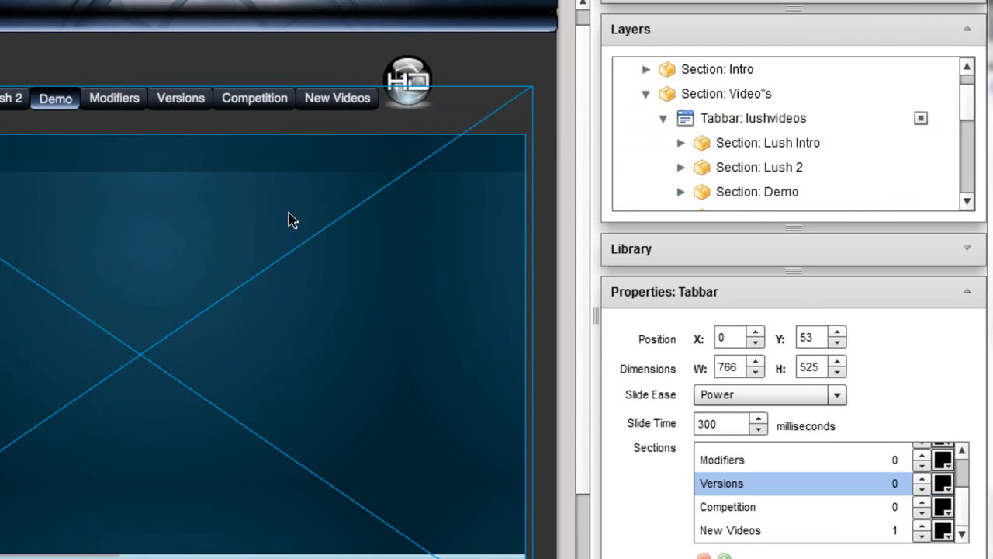
pyautogui.click(294, 279)
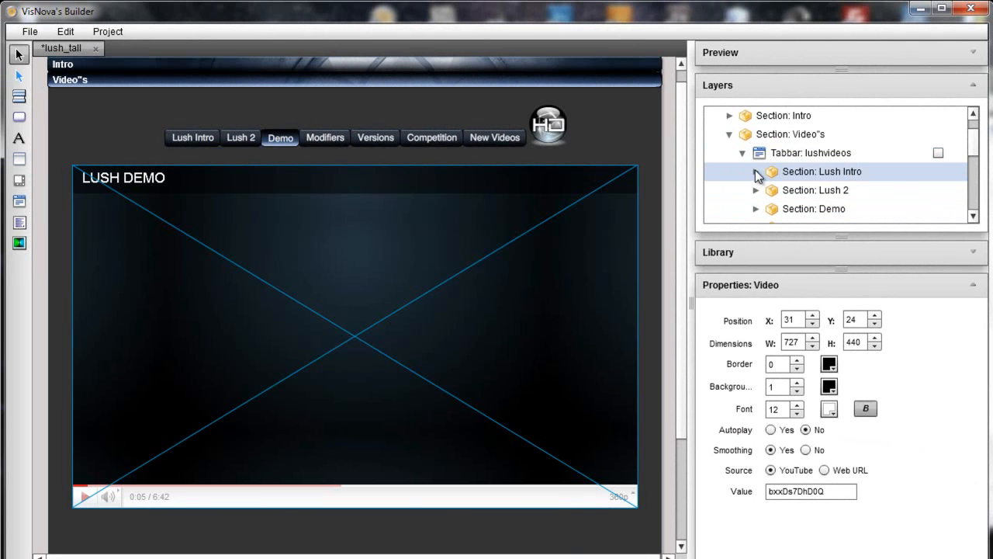
pyautogui.click(757, 171)
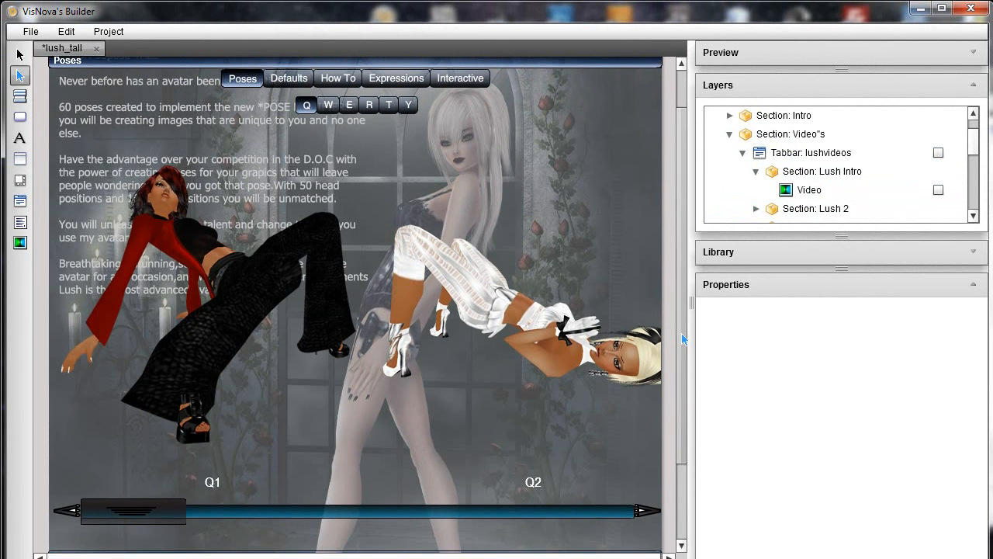
# With the Select tool, view the properties of the Poses tab bar, the inner Q–Y tab bar and the QTRIGGERS scroller
pyautogui.press('v')
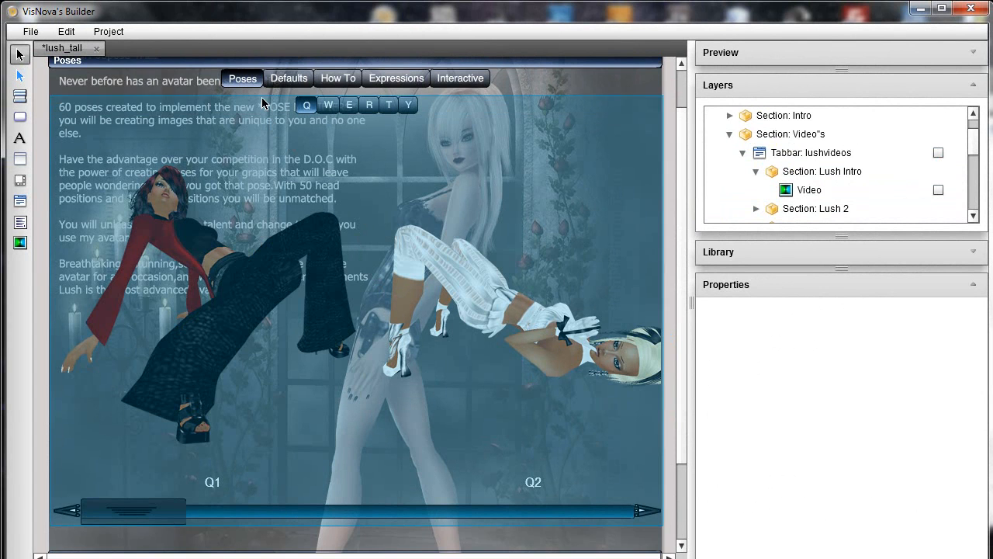
pyautogui.click(272, 89)
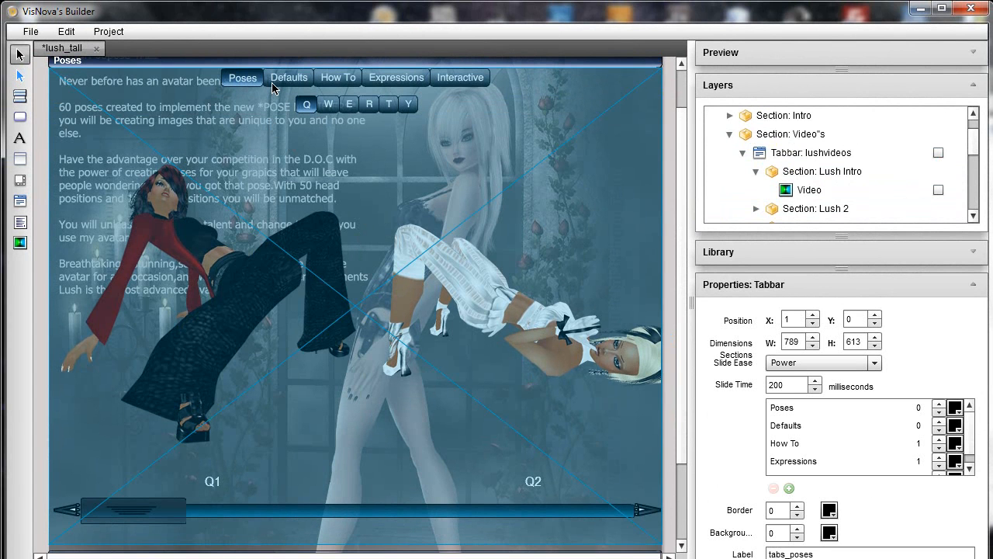
pyautogui.click(269, 109)
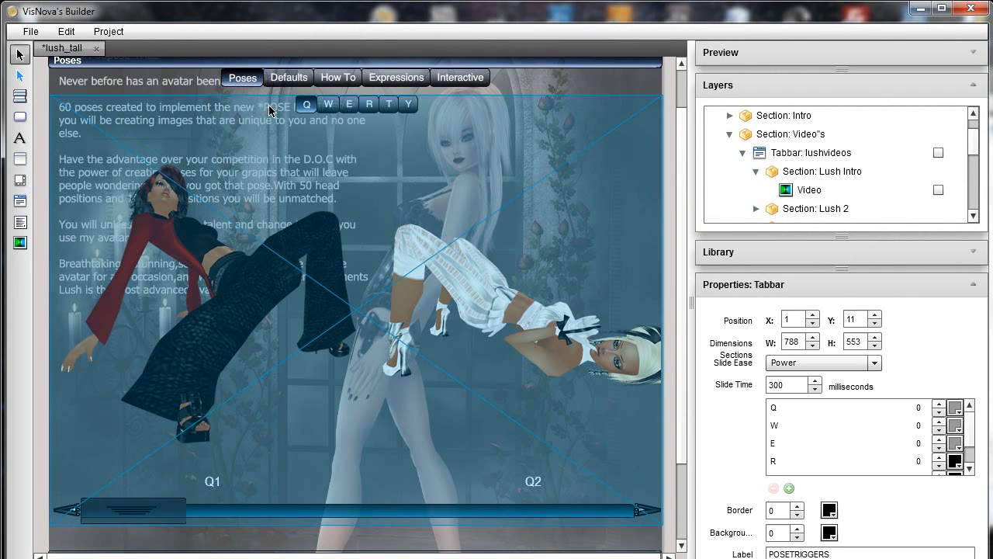
pyautogui.click(287, 179)
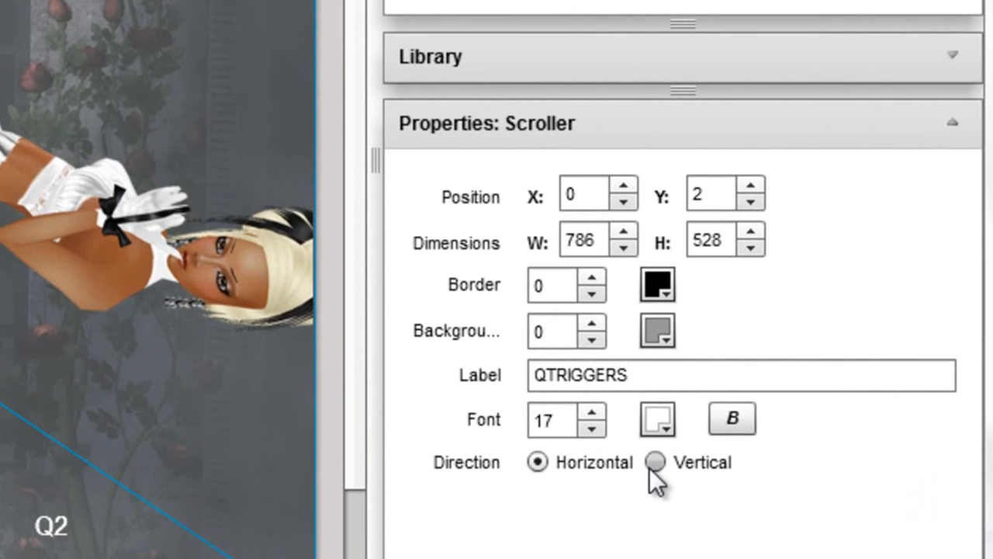
# Try the Vertical direction on the QTRIGGERS scroller, restore Horizontal, and scroll back and forth through its poses
pyautogui.click(662, 468)
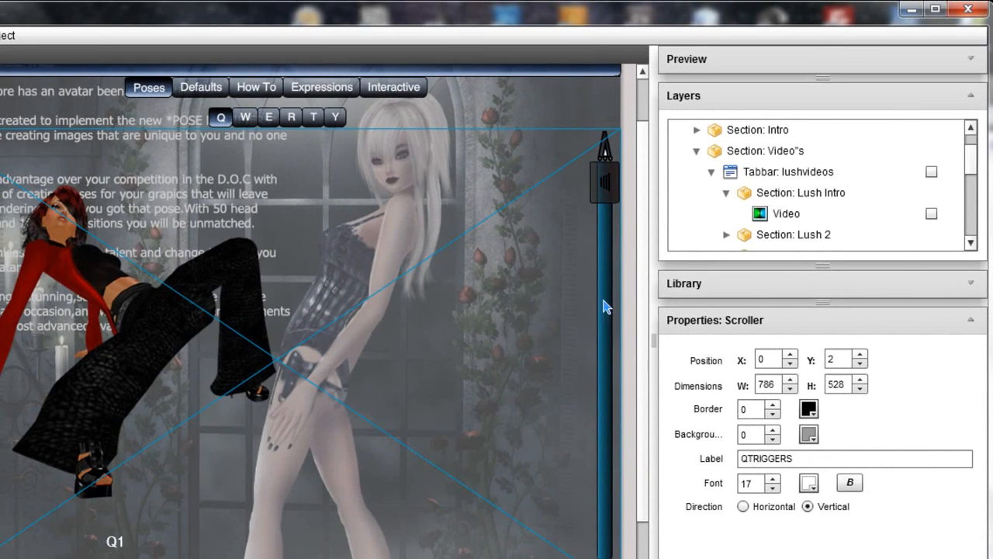
pyautogui.moveTo(603, 186)
pyautogui.mouseDown()
pyautogui.moveTo(600, 411)
pyautogui.moveTo(604, 186)
pyautogui.mouseUp()
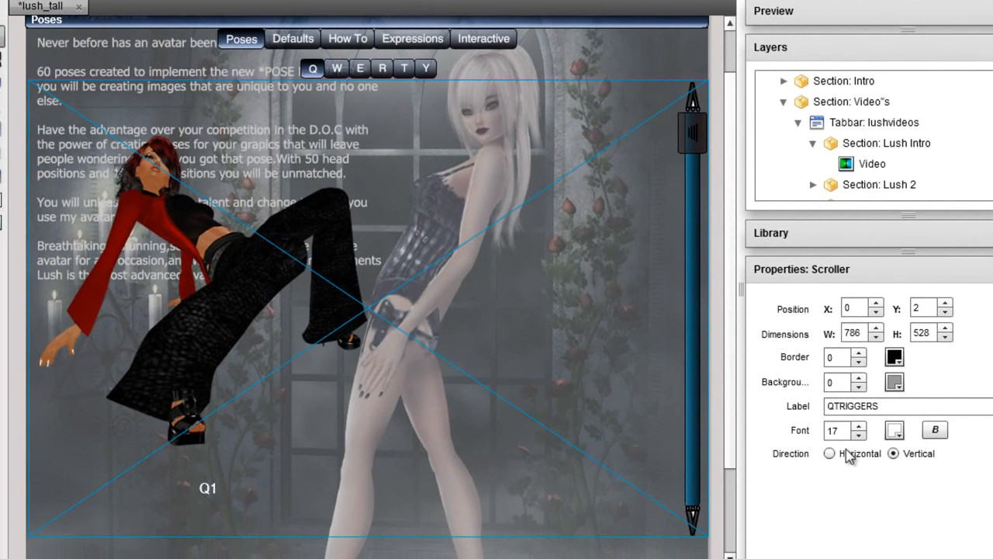
pyautogui.click(822, 457)
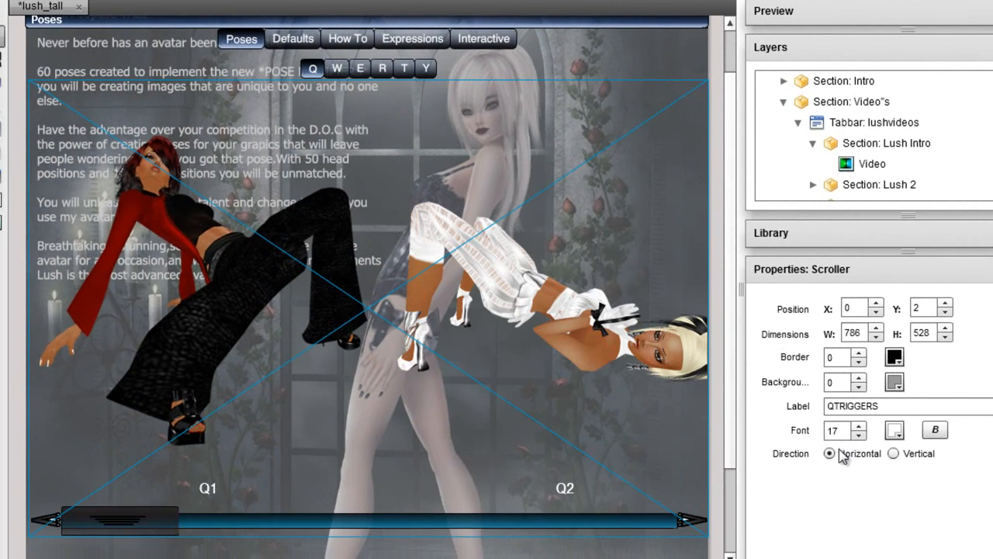
pyautogui.moveTo(147, 512); pyautogui.dragTo(569, 528)
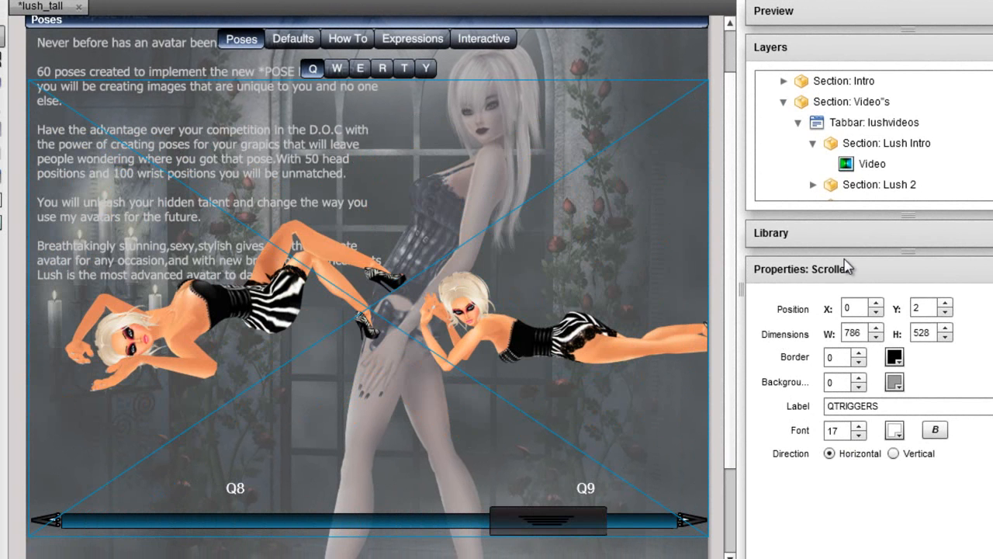
pyautogui.moveTo(551, 516); pyautogui.dragTo(283, 517)
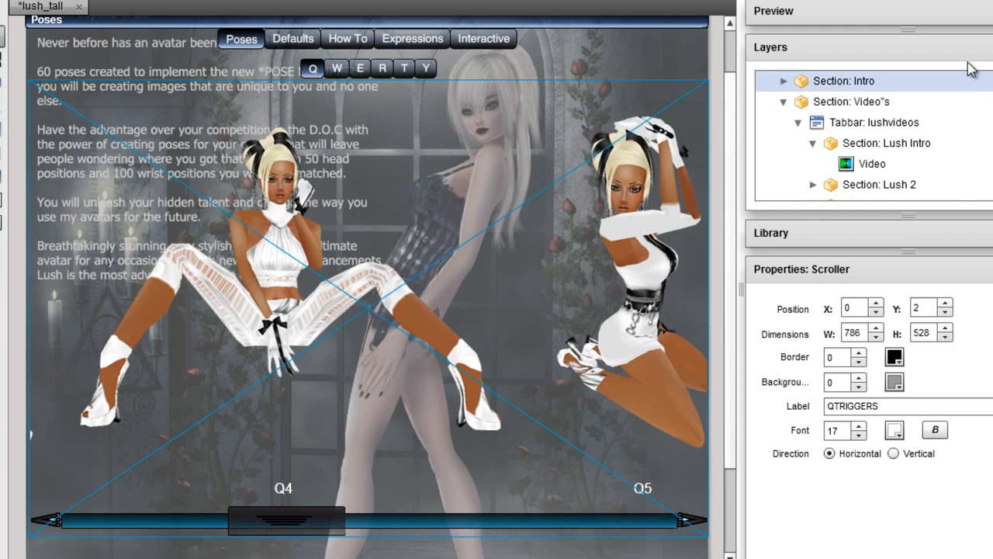
# Collapse Layers, expand Library, and compare its Images and Skins filters, leaving Skins active
pyautogui.click(990, 48)
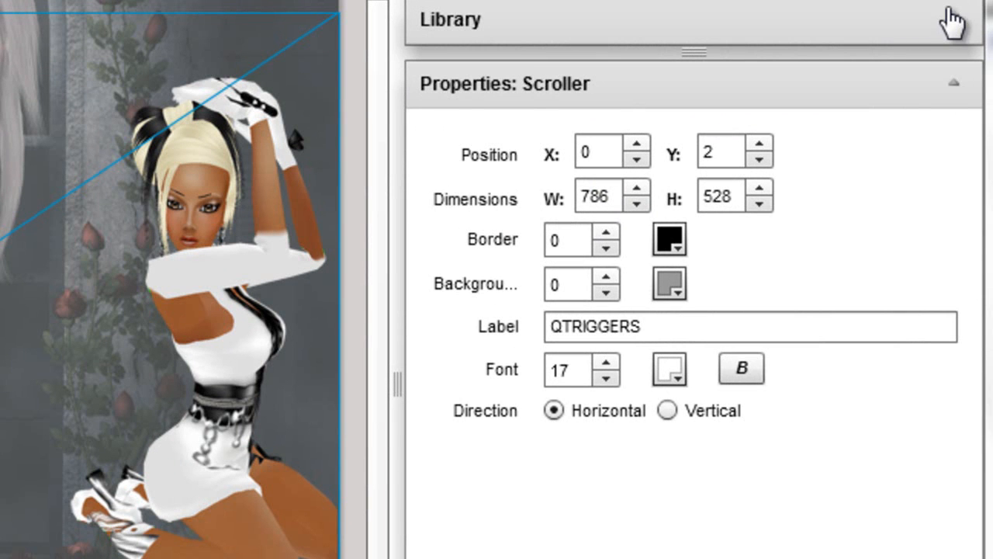
pyautogui.click(950, 14)
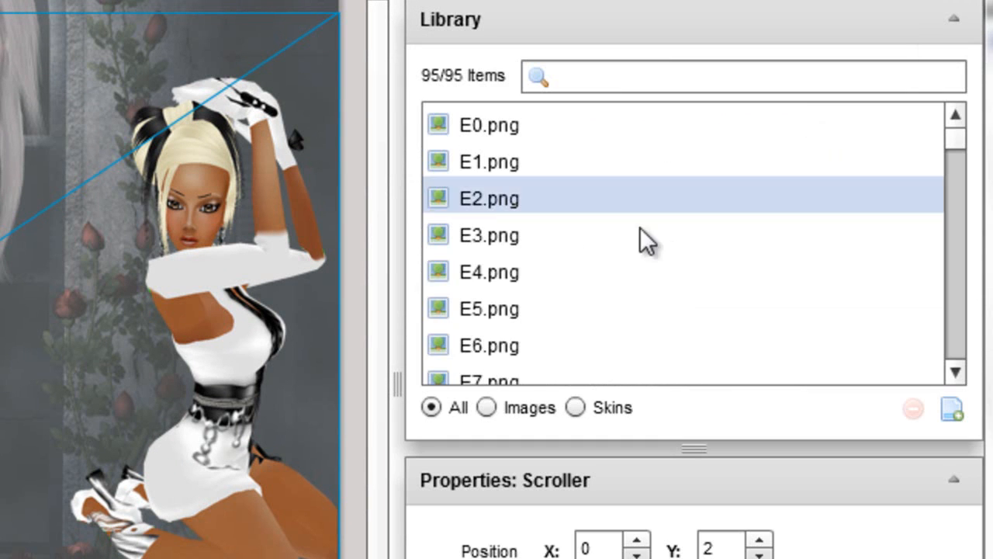
pyautogui.click(572, 407)
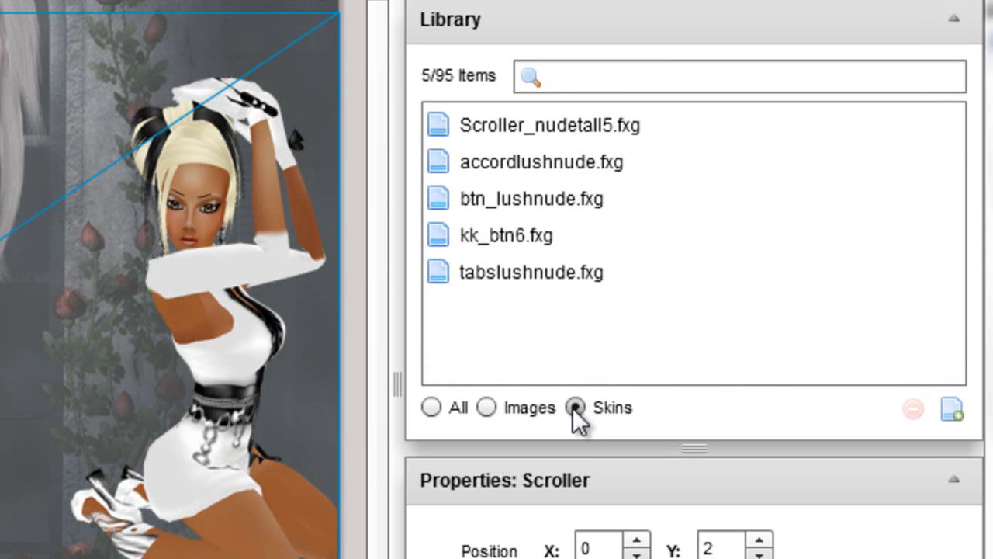
pyautogui.click(487, 409)
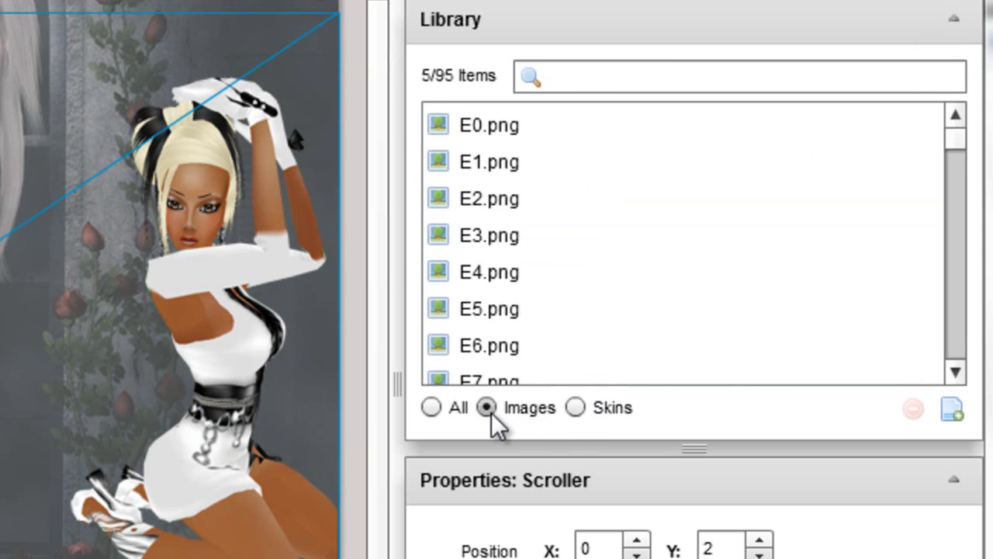
pyautogui.click(578, 409)
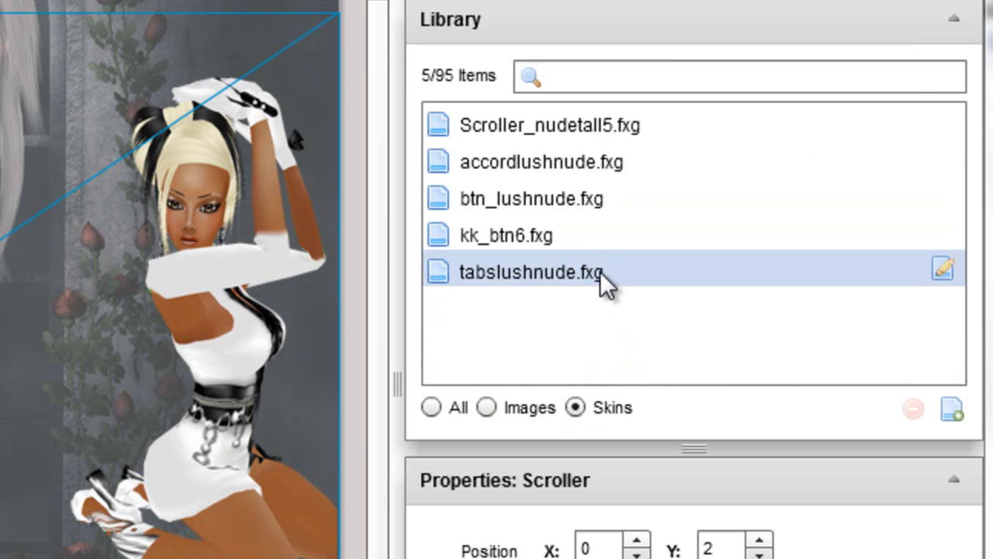
# Open the Scroller_nudetall5.fxg skin for editing in Illustrator and clear the recorder window out of the way
pyautogui.click(528, 133)
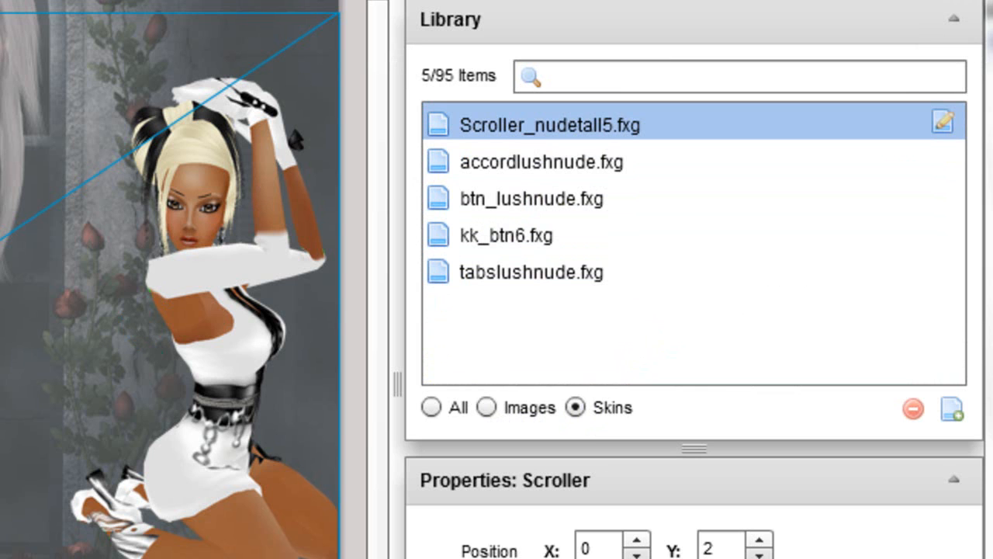
pyautogui.click(942, 120)
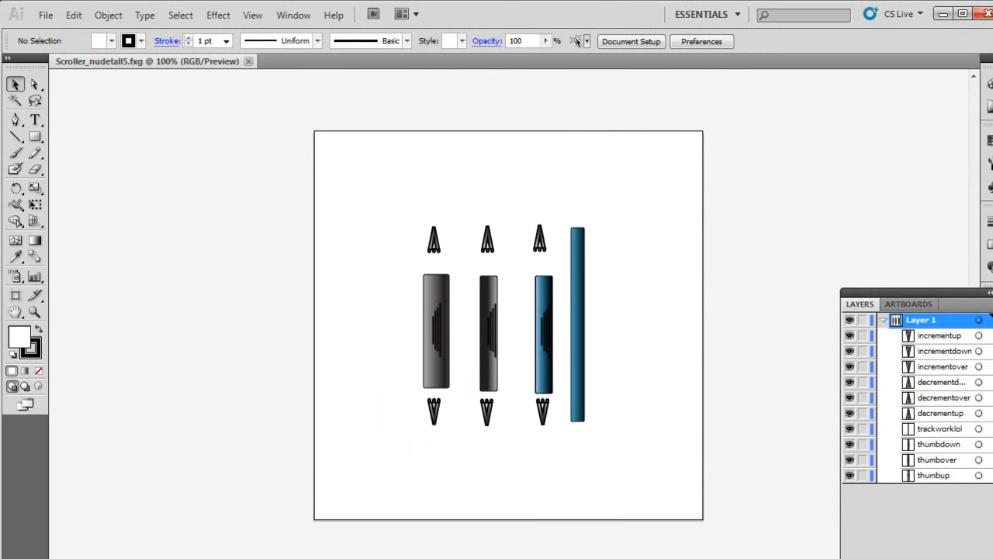
pyautogui.hotkey('alt', 'Tab')
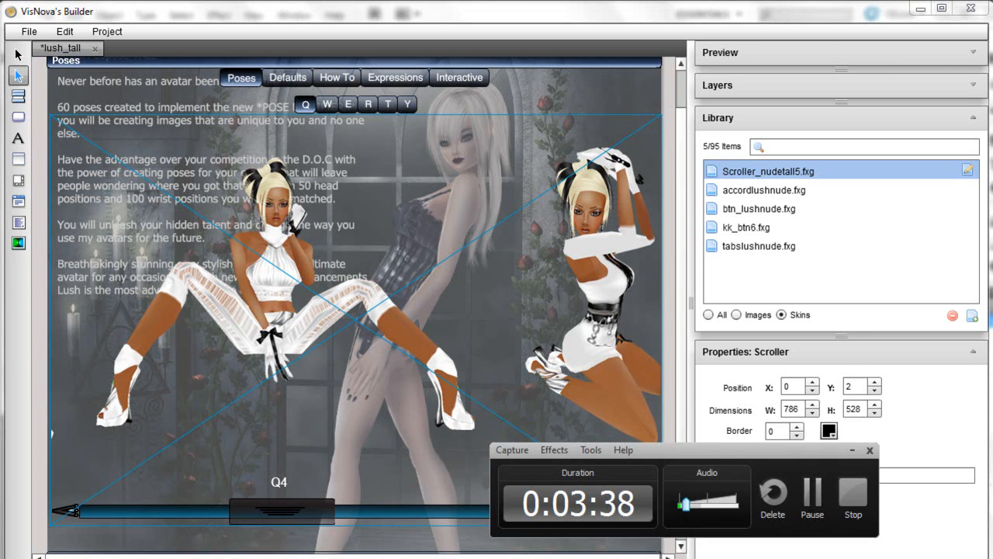
pyautogui.hotkey('alt', 'Tab')
pyautogui.click(866, 452)
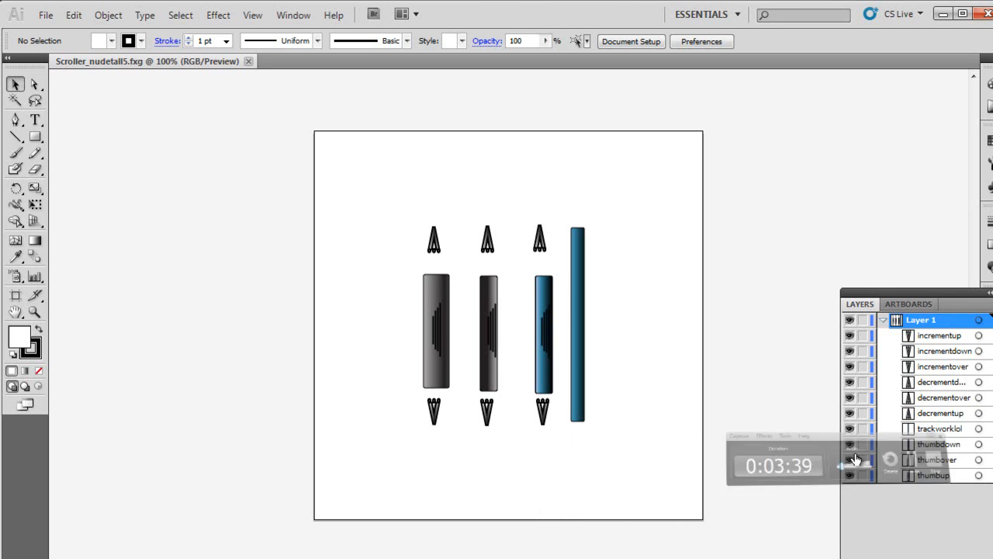
# Isolate the scroller skin's thumbup, thumbover, thumbdown and track artwork in turn to examine each part
pyautogui.doubleClick(431, 325)
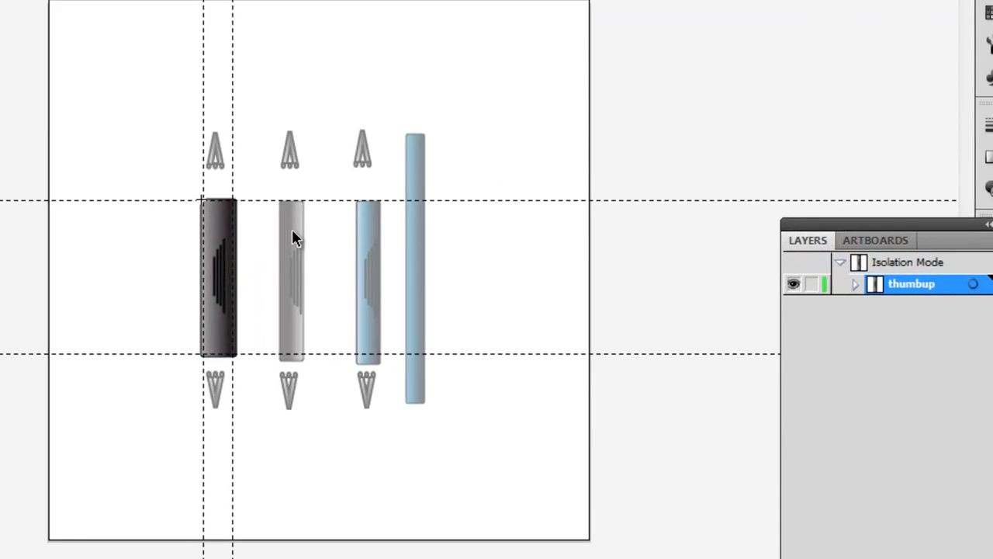
pyautogui.doubleClick(489, 297)
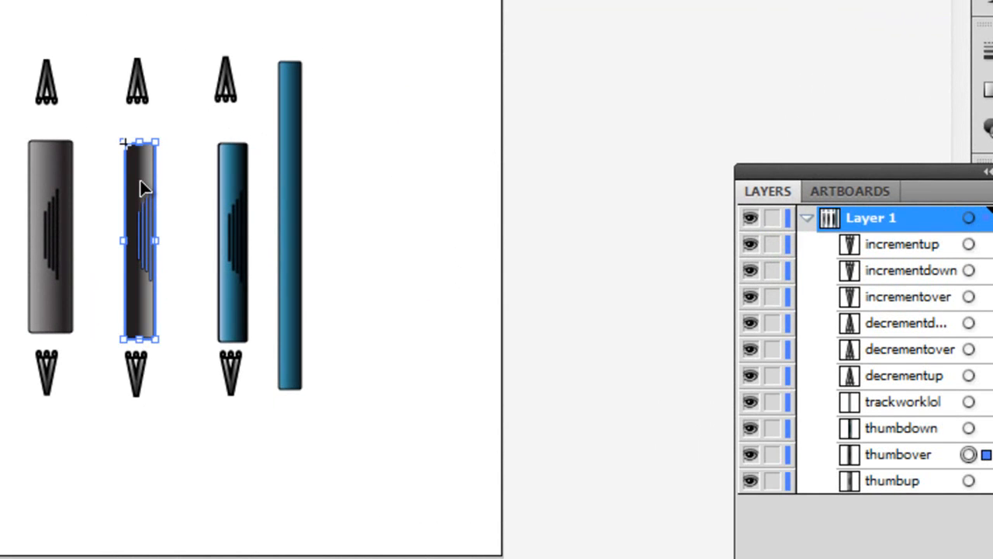
pyautogui.doubleClick(140, 180)
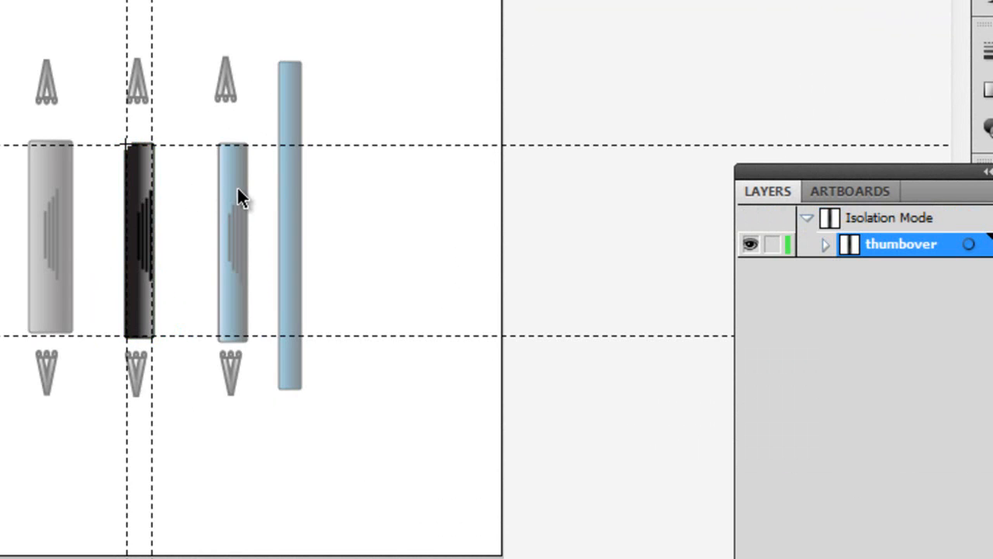
pyautogui.doubleClick(239, 198)
pyautogui.doubleClick(239, 196)
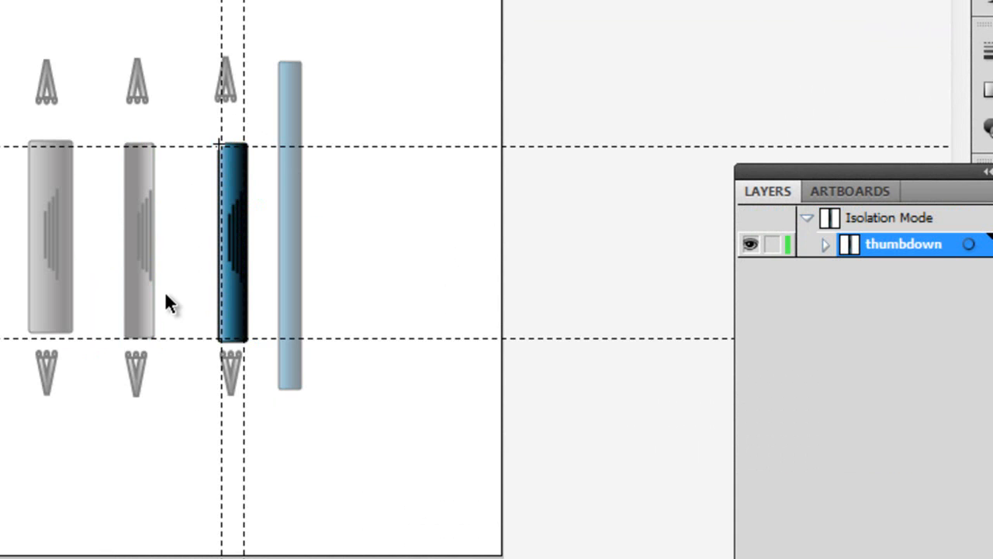
pyautogui.scroll(3, 164, 302)
pyautogui.scroll(-2, 164, 311)
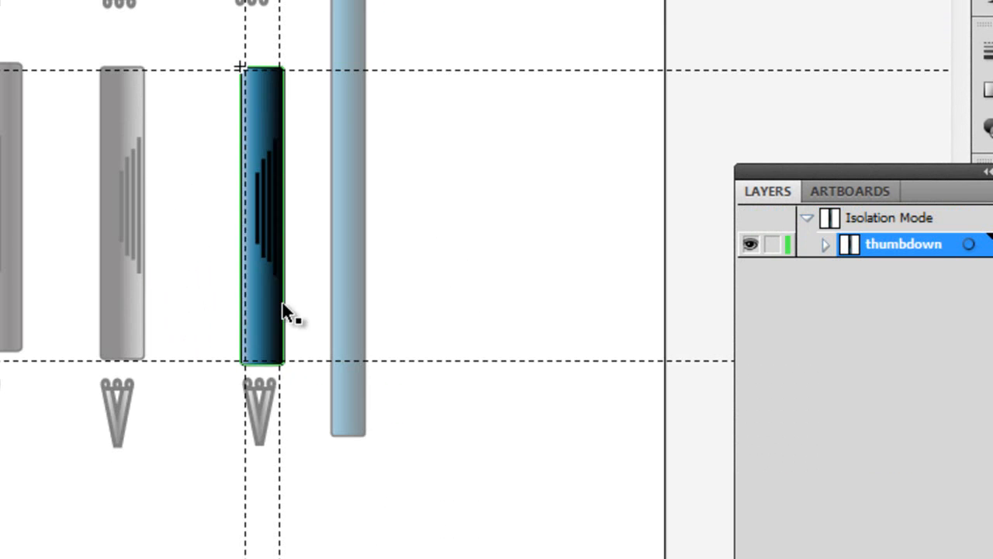
pyautogui.doubleClick(348, 284)
pyautogui.doubleClick(348, 284)
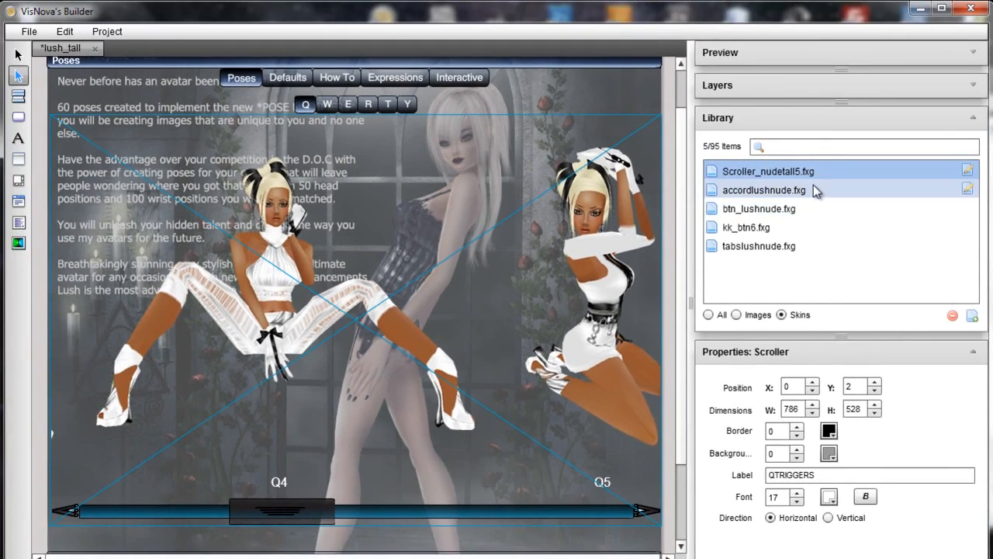
# From VisNova's Builder, open the accordlushnude.fxg and kk_btn6.fxg skins for editing in Illustrator, and return to Builder
pyautogui.click(967, 190)
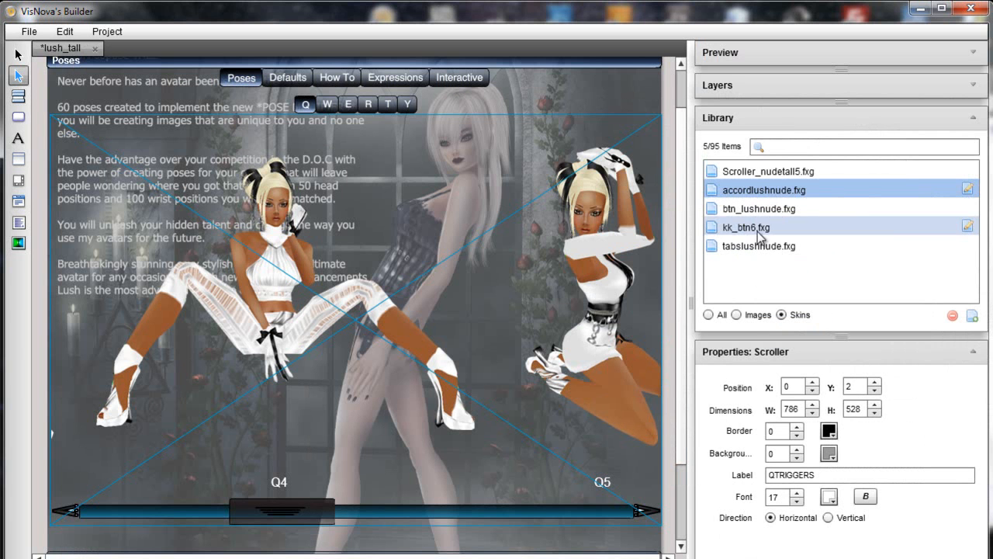
pyautogui.click(967, 227)
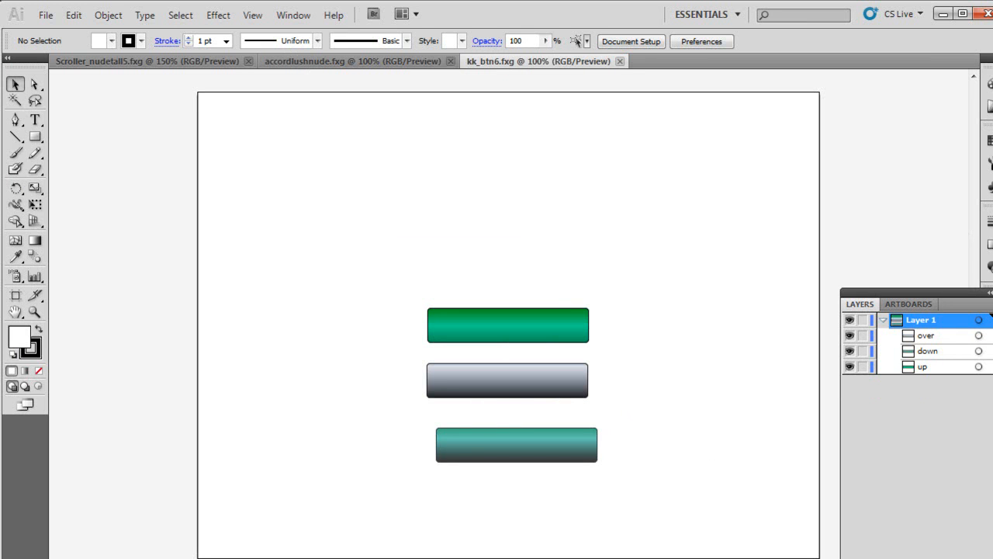
pyautogui.hotkey('alt', 'Tab')
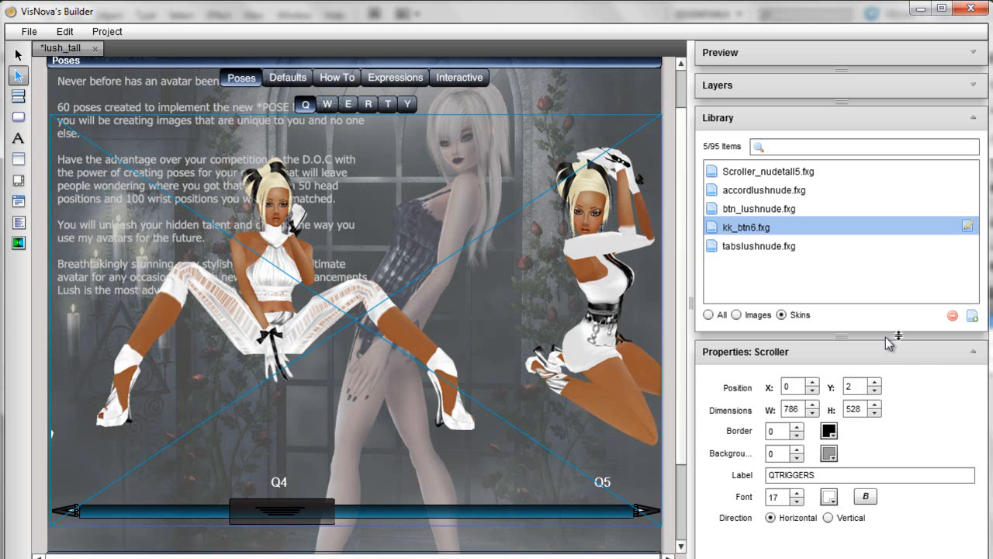
# Expand the Lush hands (Derivable) section and try applying the accordlushnude.fxg skin to its POSECENTRAL button
pyautogui.scroll(-2, 674, 395)
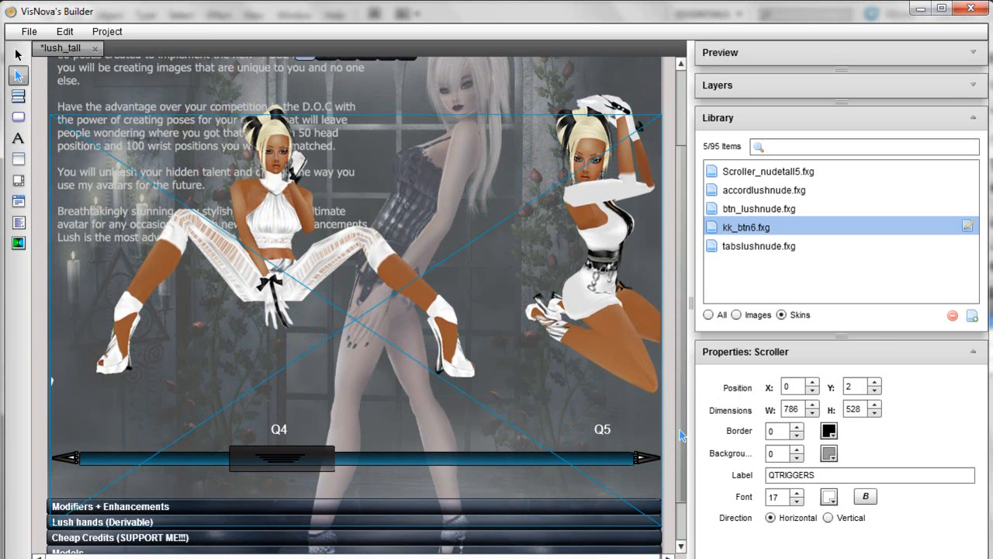
pyautogui.click(520, 516)
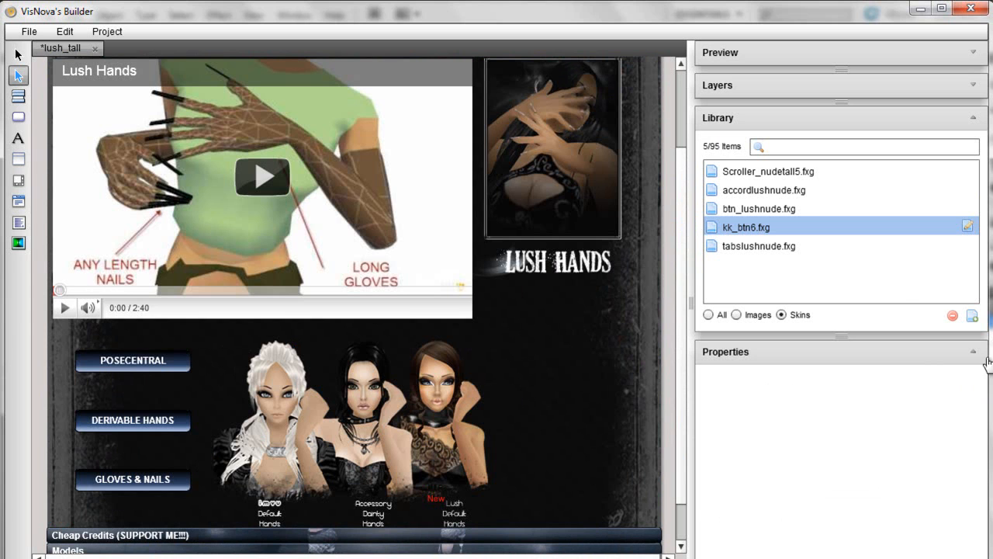
pyautogui.click(746, 189)
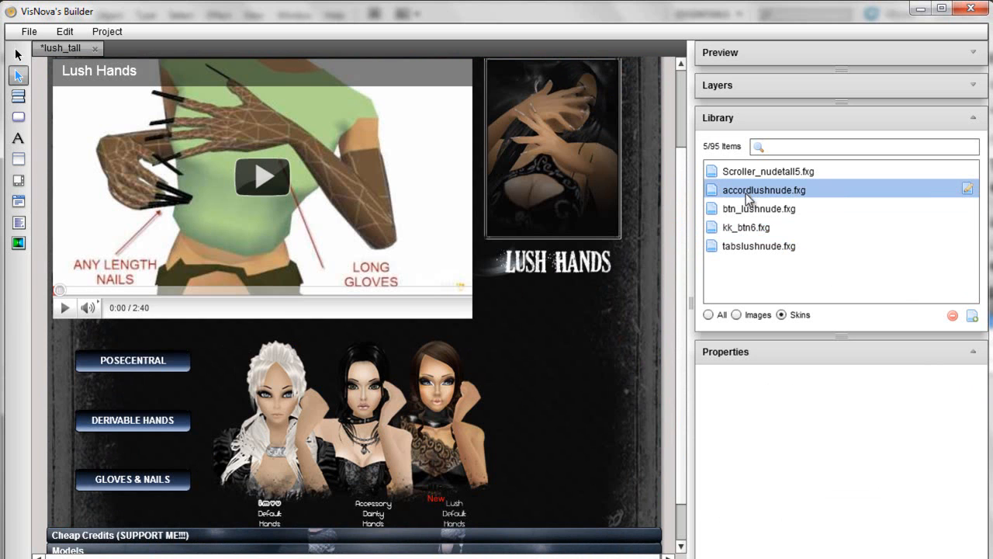
pyautogui.moveTo(777, 194); pyautogui.dragTo(169, 363)
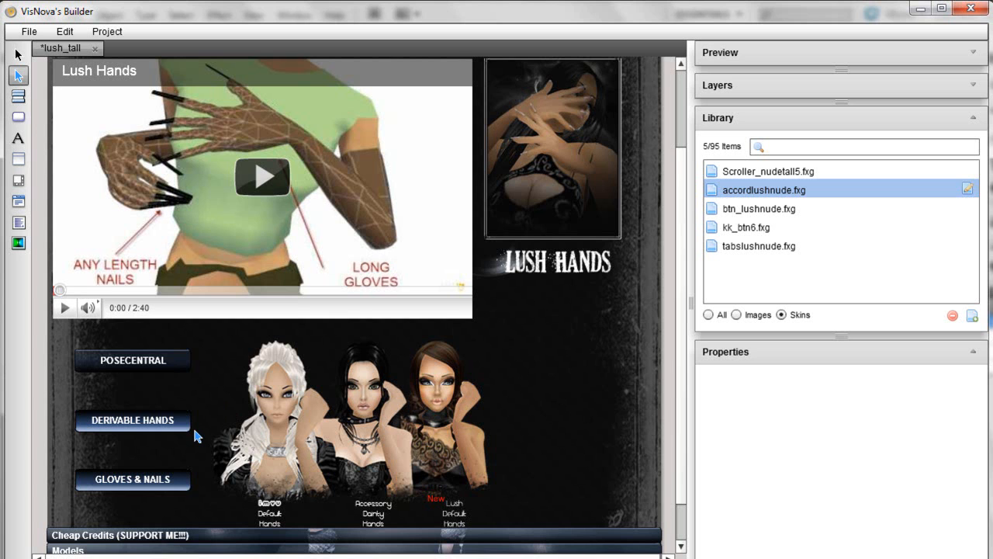
# Select the POSECENTRAL button and change its label to "POSECENTRAL TEST"
pyautogui.press('v')
pyautogui.click(134, 362)
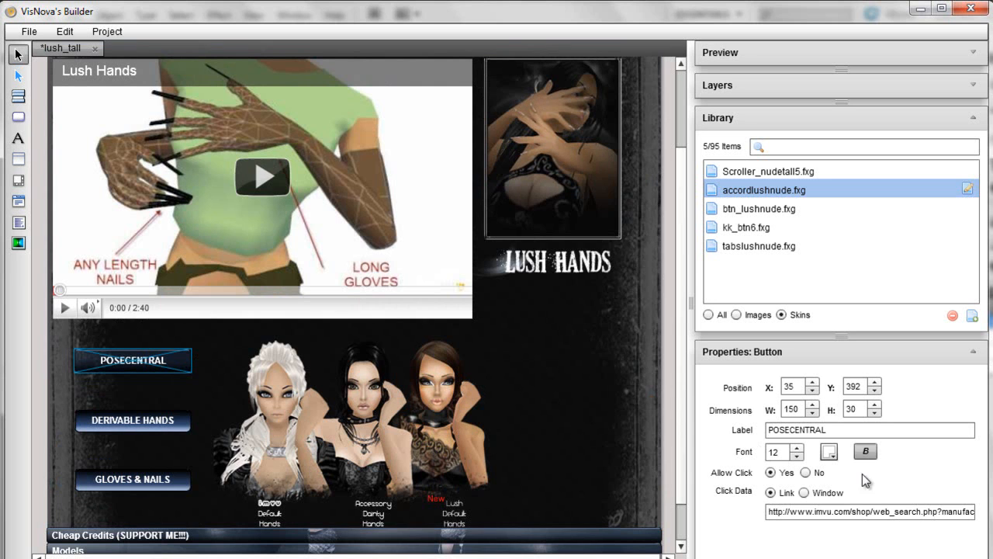
pyautogui.click(882, 432)
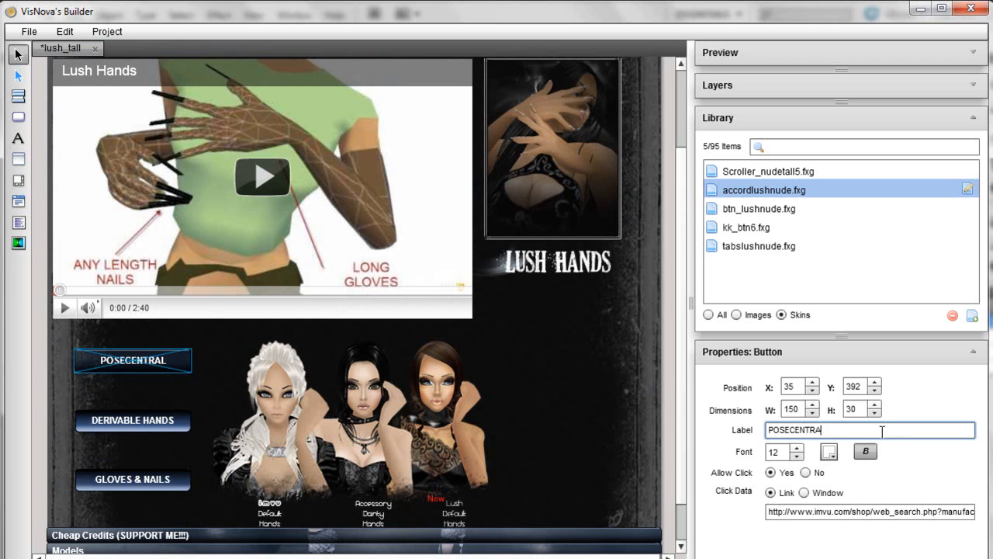
pyautogui.press('Tab')
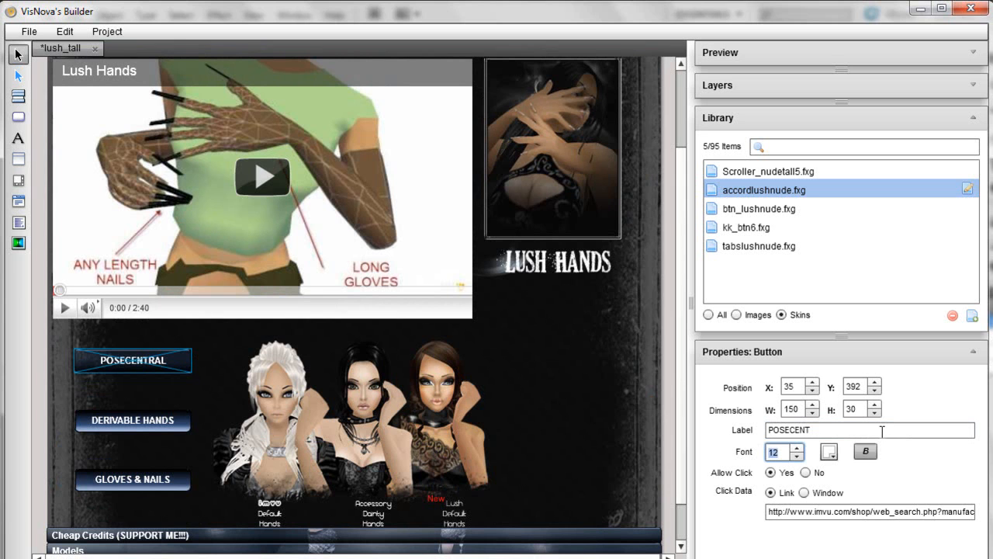
pyautogui.click(875, 432)
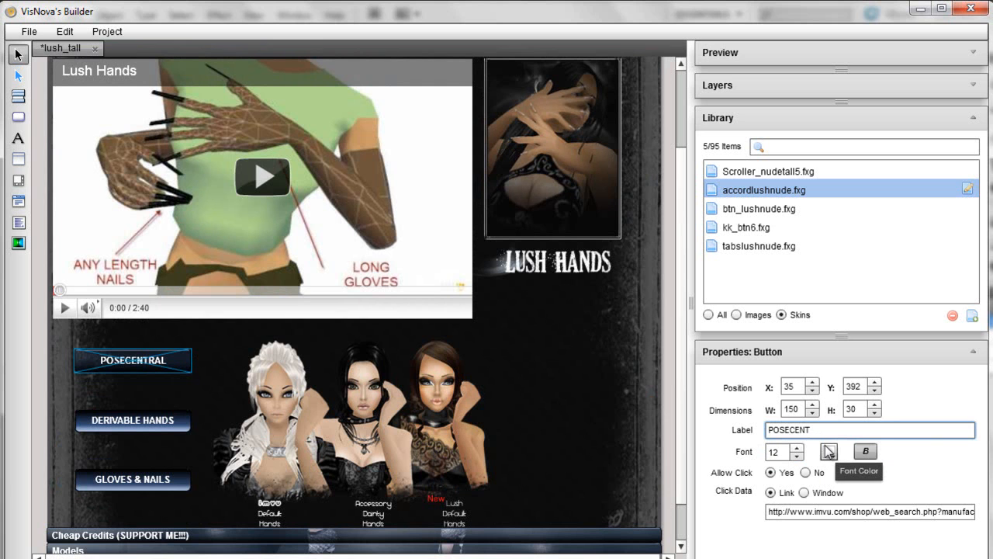
pyautogui.write('ST')
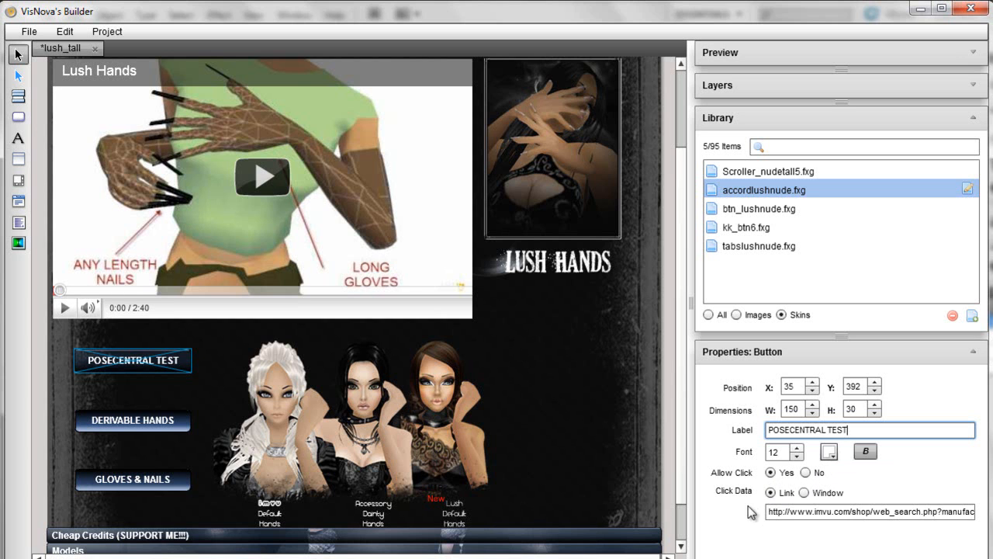
# Examine the button's link address through to its end
pyautogui.click(808, 511)
pyautogui.moveTo(906, 511); pyautogui.dragTo(980, 513)
pyautogui.click(963, 513)
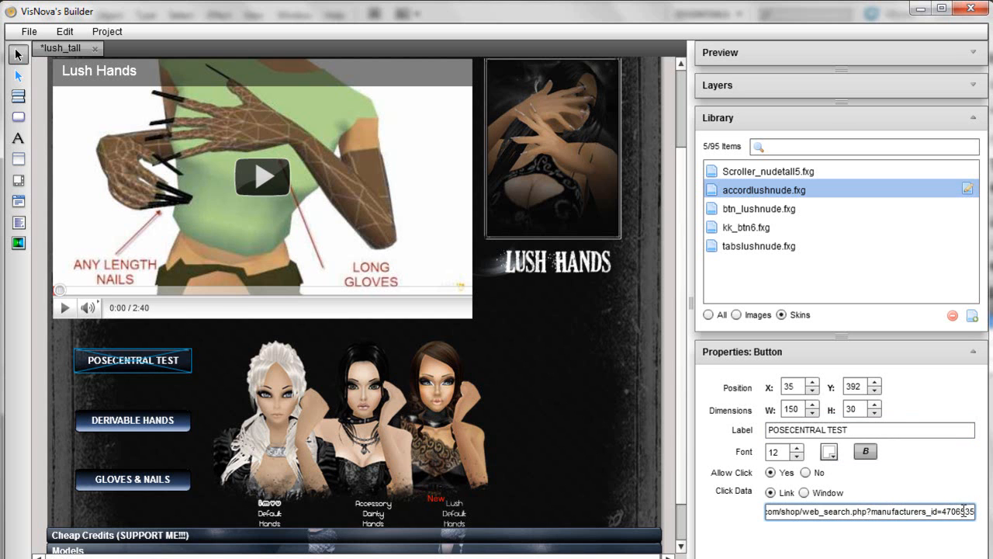
# Set the POSECENTRAL TEST button's font size to 19
pyautogui.click(798, 448)
pyautogui.click(797, 449)
pyautogui.click(798, 449)
pyautogui.click(798, 448)
pyautogui.click(797, 449)
pyautogui.click(798, 449)
pyautogui.click(798, 449)
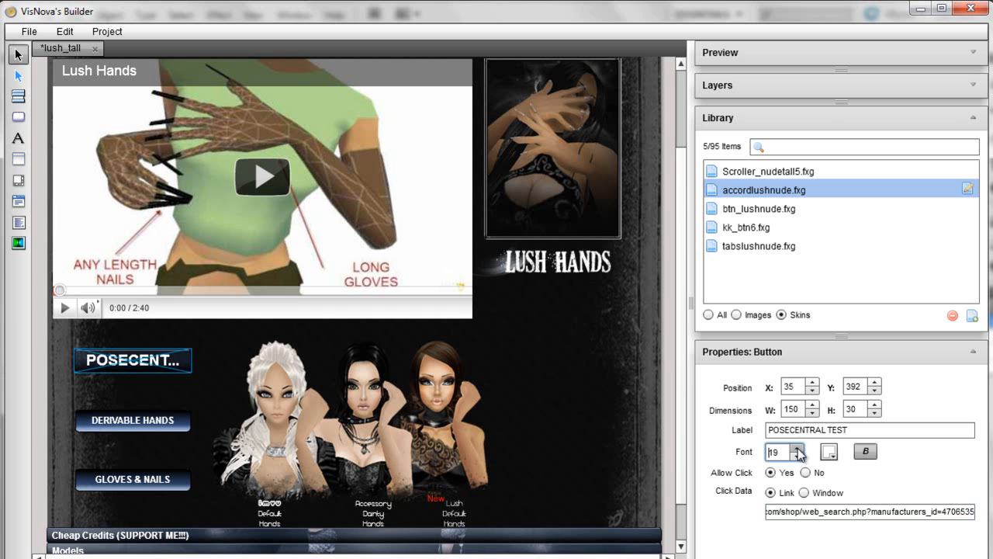
# Set the POSECENTRAL TEST button's X position to 77 and enlarge it to 318 wide by 100 high
pyautogui.click(797, 386)
pyautogui.scroll(9, 796, 385)
pyautogui.scroll(5, 796, 386)
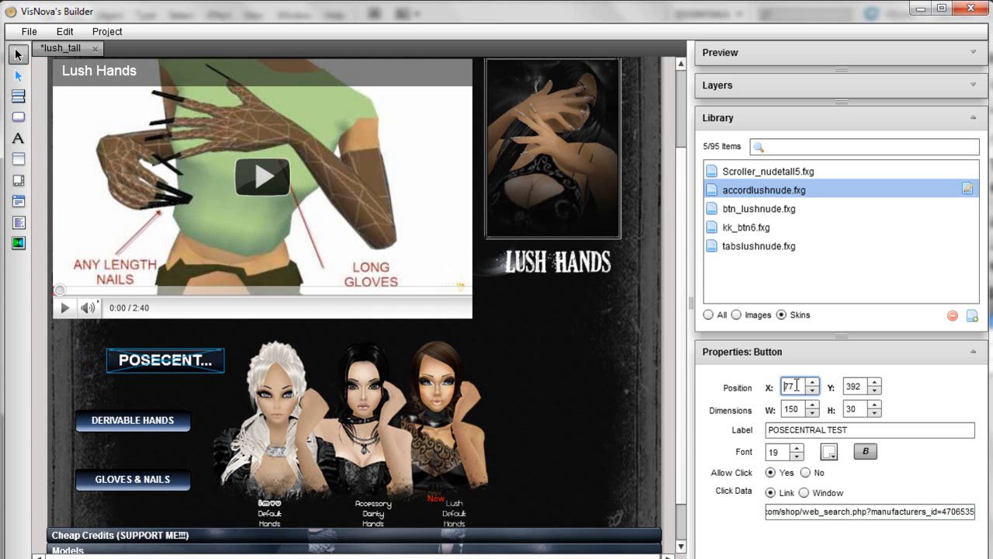
pyautogui.click(788, 409)
pyautogui.scroll(20, 790, 409)
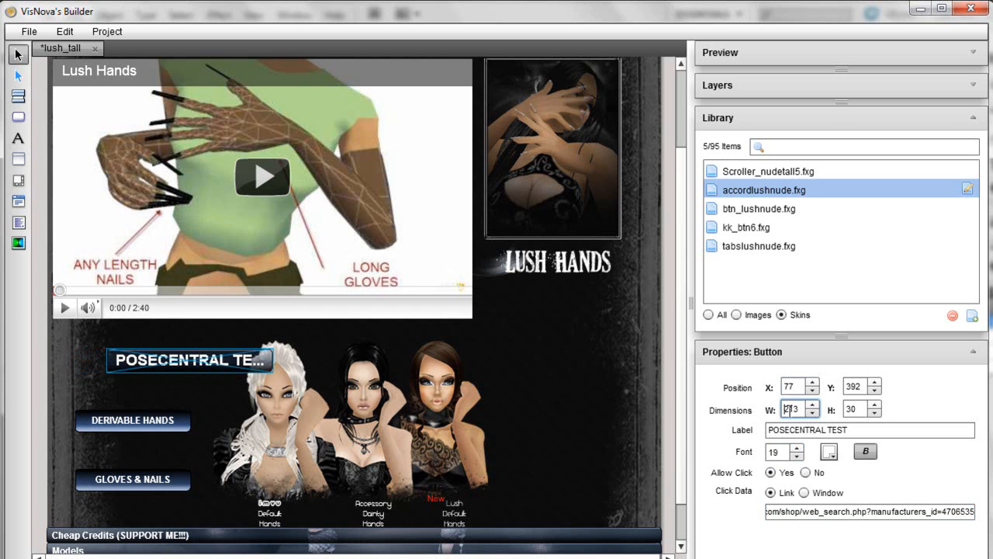
pyautogui.click(854, 409)
pyautogui.scroll(20, 854, 409)
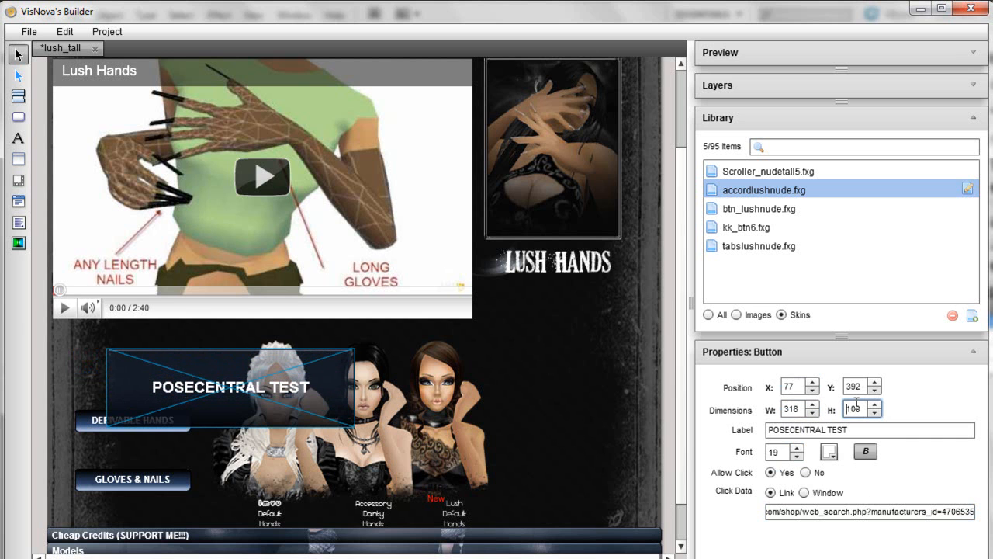
# Set the POSECENTRAL TEST label's font size to 25 and its font color to yellow-green
pyautogui.click(796, 452)
pyautogui.scroll(10, 796, 451)
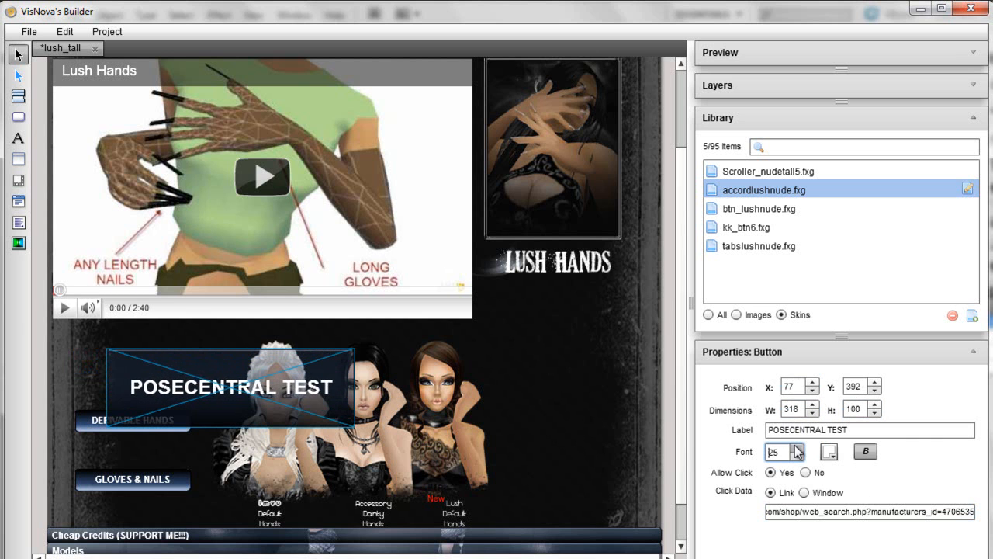
pyautogui.scroll(2, 797, 452)
pyautogui.scroll(-6, 799, 458)
pyautogui.click(828, 456)
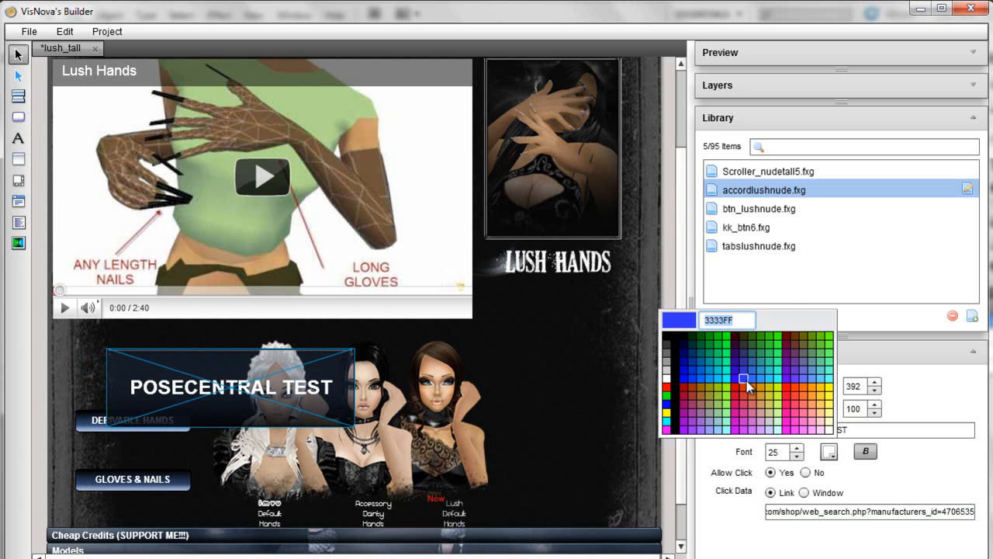
pyautogui.click(716, 388)
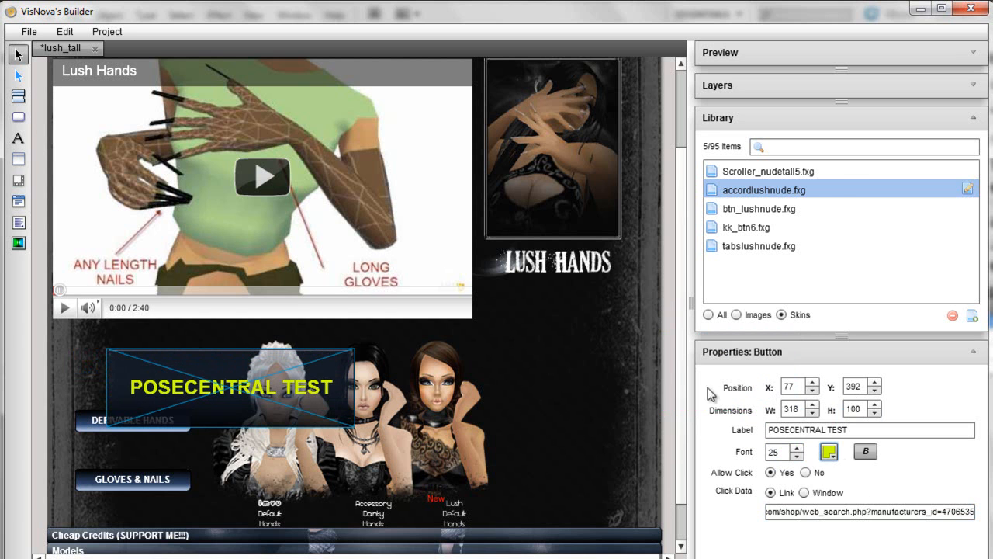
# Move the POSECENTRAL TEST button over the model portraits at about X 349, Y 390, and deselect it
pyautogui.moveTo(295, 381); pyautogui.dragTo(505, 381)
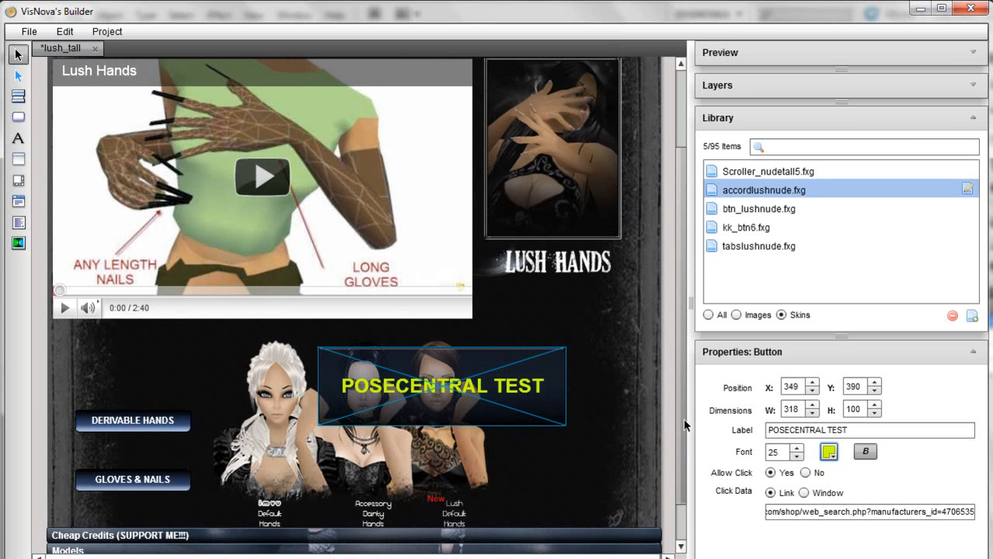
pyautogui.click(683, 419)
pyautogui.moveTo(681, 425); pyautogui.dragTo(679, 478)
pyautogui.press('a')
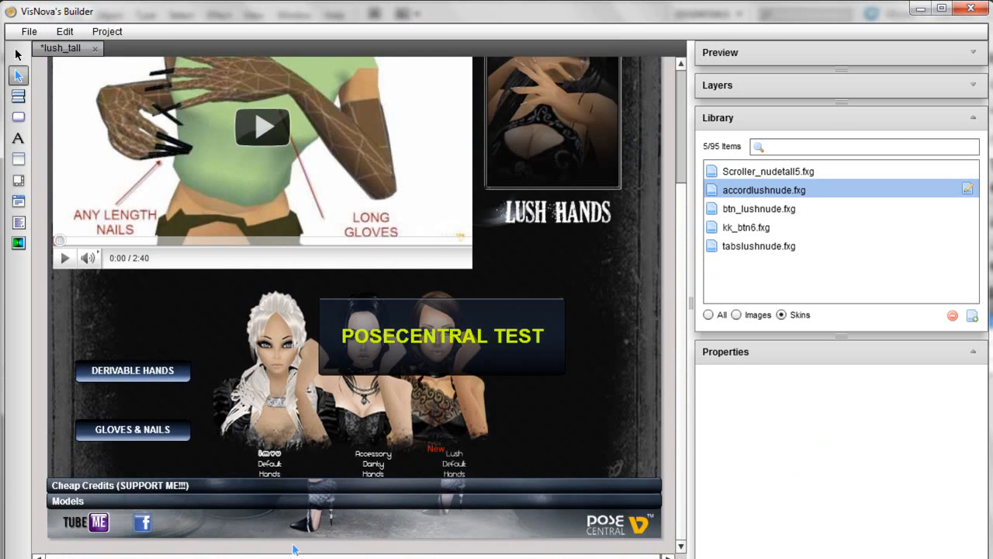
# Move the TUBE ME and Facebook images rightward along the footer, TUBE ME to about X 150, Y 770, and view its YouTube link
pyautogui.press('v')
pyautogui.click(99, 527)
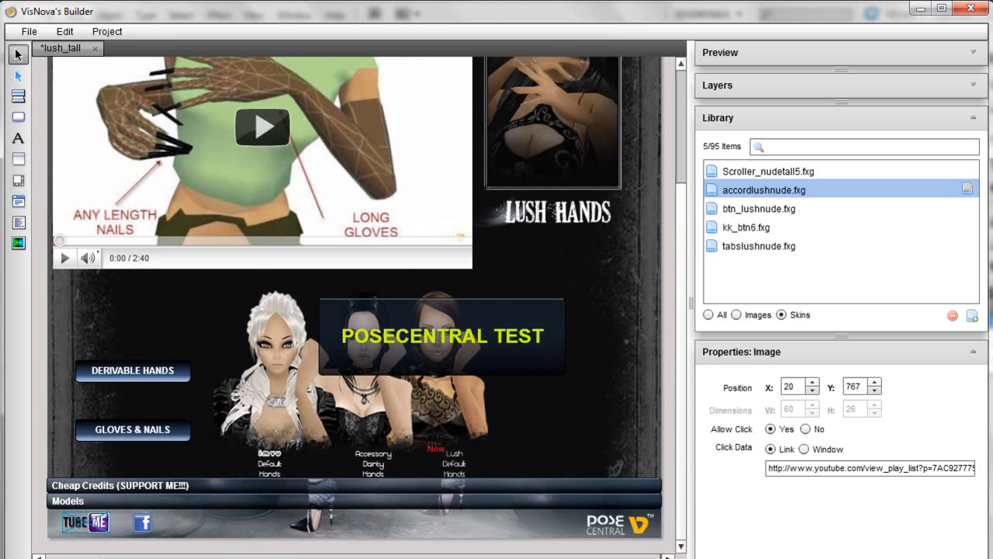
pyautogui.moveTo(87, 523); pyautogui.dragTo(223, 528)
pyautogui.click(154, 528)
pyautogui.moveTo(156, 529); pyautogui.dragTo(188, 528)
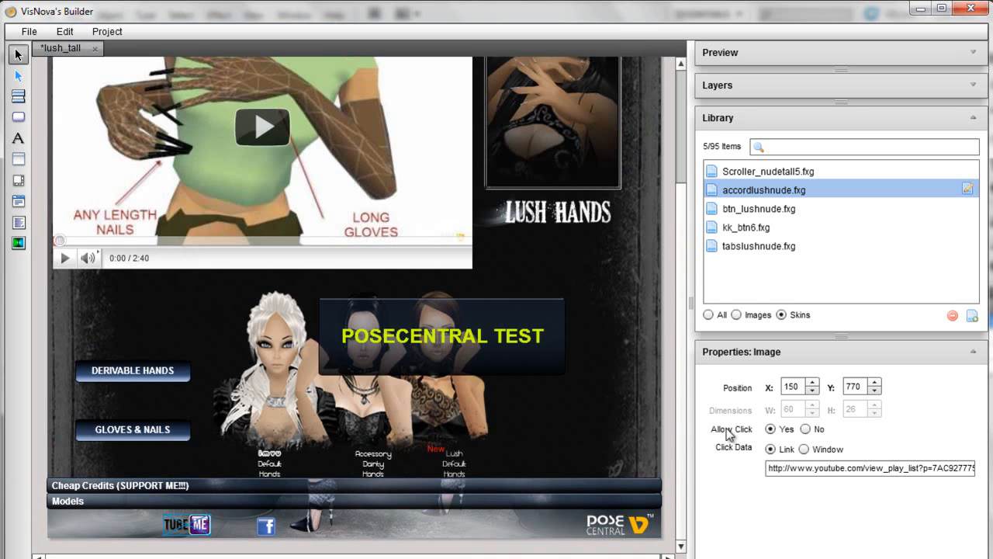
pyautogui.click(885, 467)
pyautogui.moveTo(920, 467); pyautogui.dragTo(984, 474)
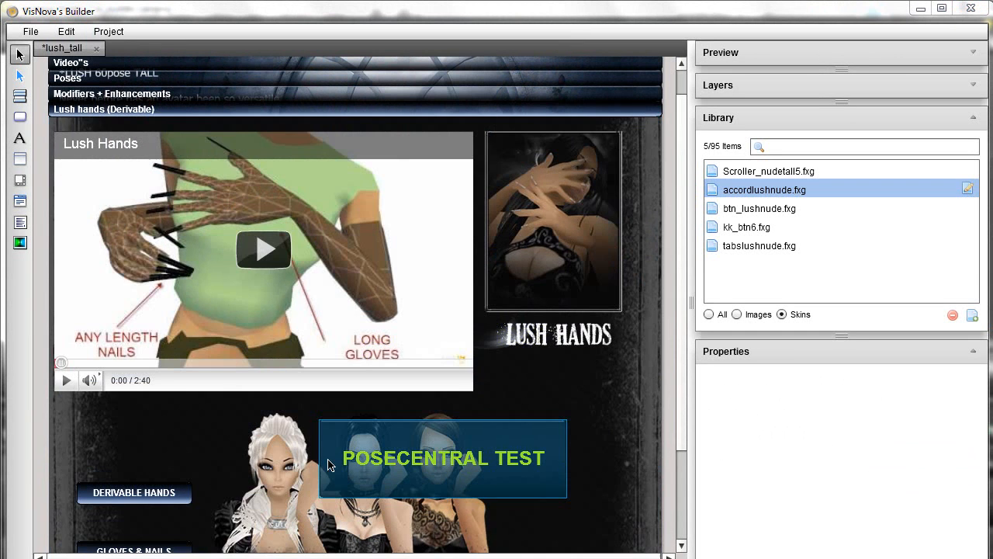
# Draw a new button above DERIVABLE HANDS, about 230 wide by 64 high at X 52, Y 479, and label it "Demo VN Builder"
pyautogui.click(342, 465)
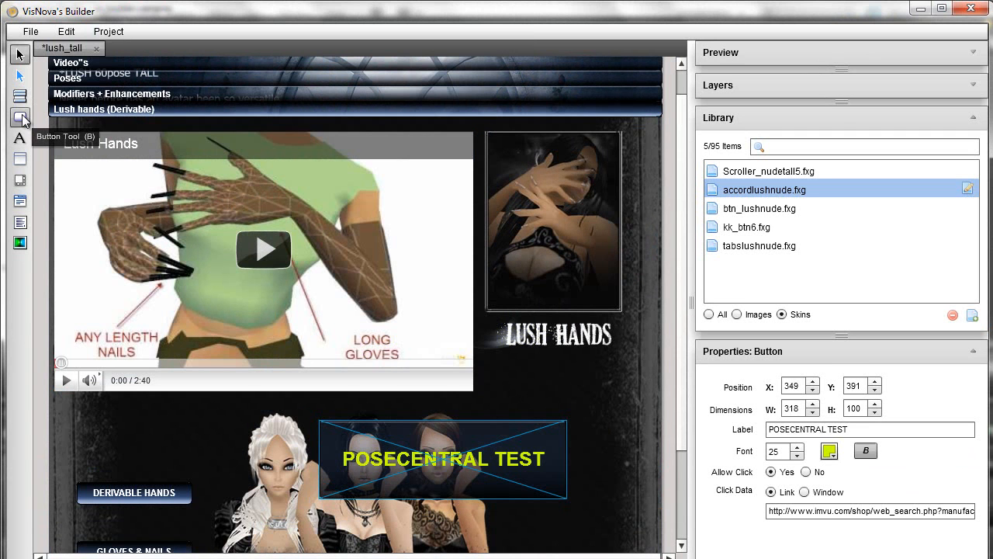
pyautogui.click(21, 118)
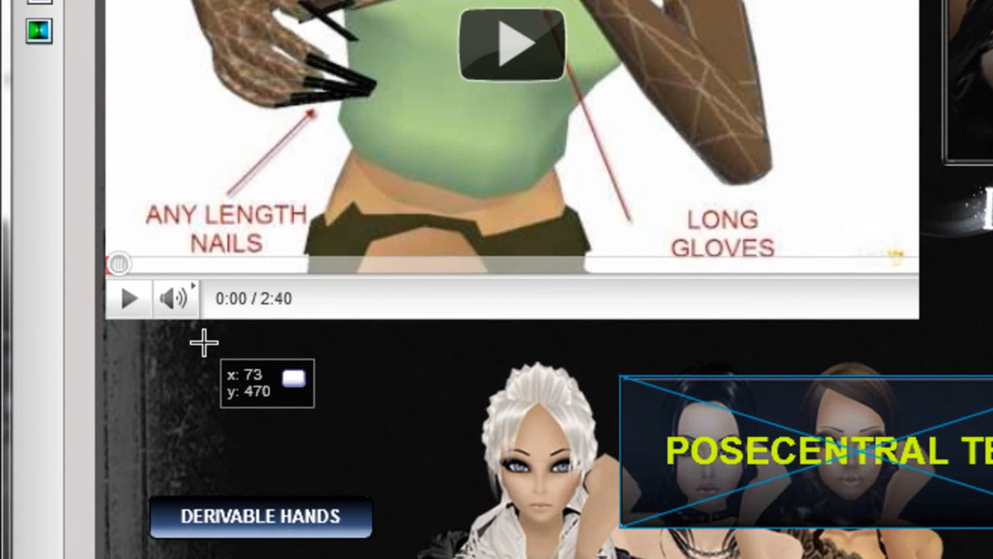
pyautogui.moveTo(174, 357); pyautogui.dragTo(281, 543)
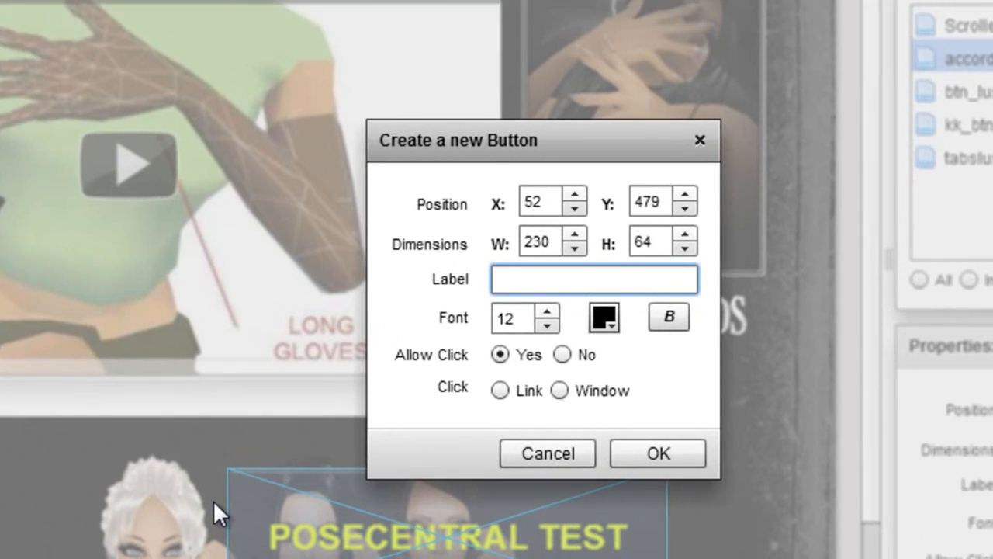
pyautogui.write('Demo VN Builder')
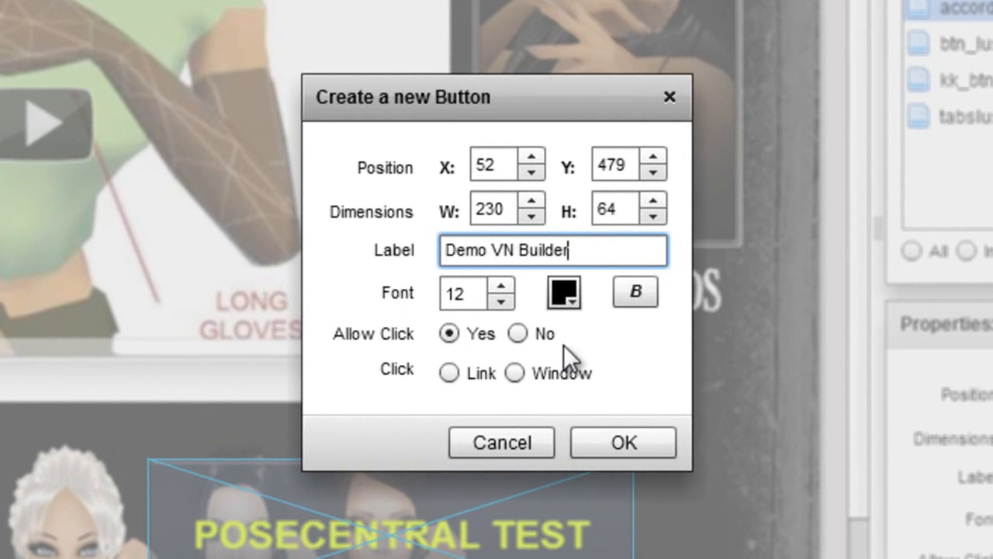
# Set the new button's label font to light gray at size 16
pyautogui.click(564, 286)
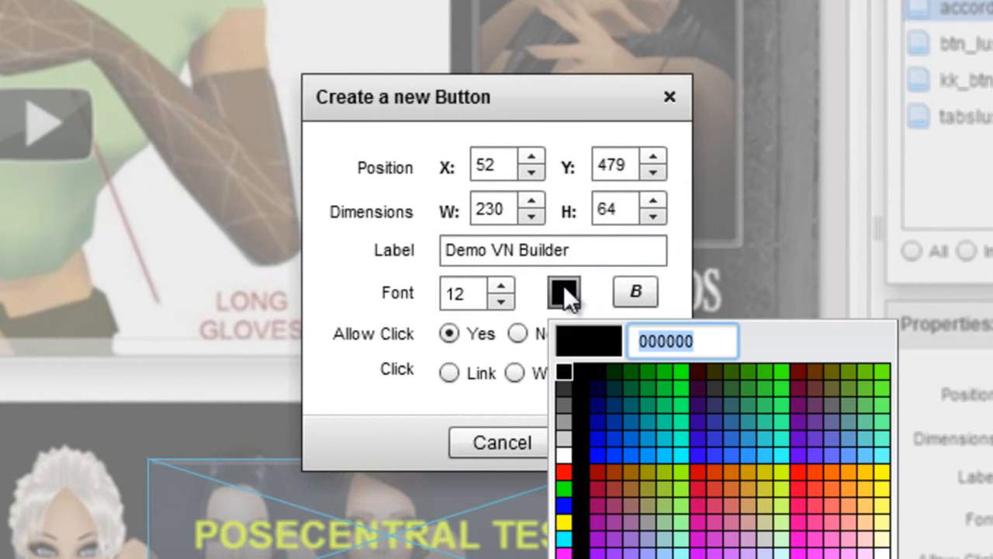
pyautogui.click(557, 447)
pyautogui.click(502, 284)
pyautogui.click(502, 284)
pyautogui.click(502, 284)
pyautogui.click(502, 284)
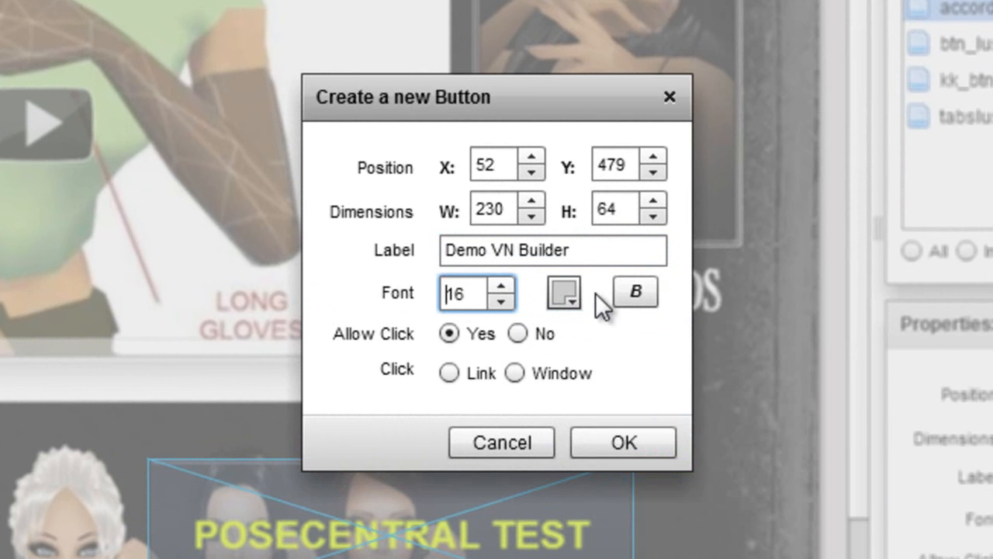
pyautogui.click(632, 292)
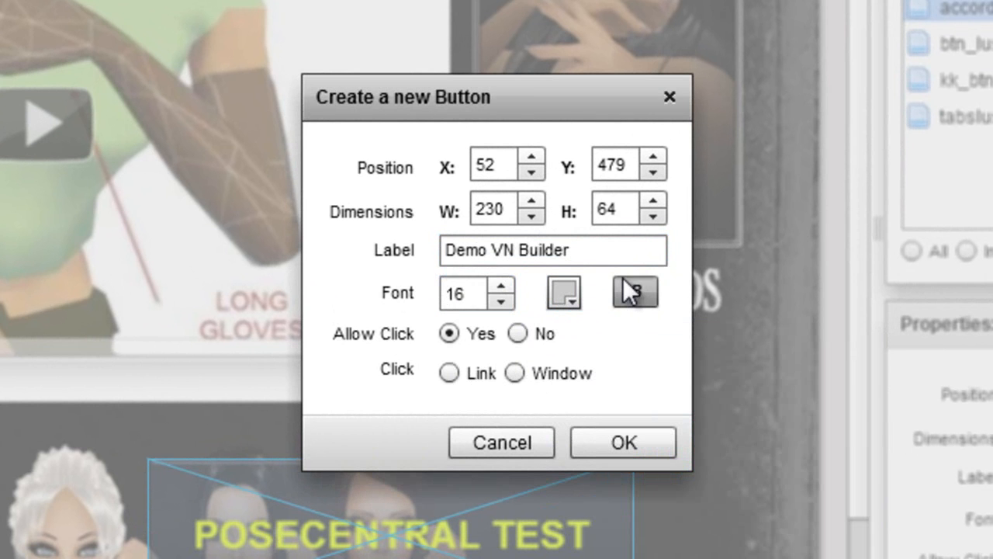
pyautogui.click(467, 373)
pyautogui.click(526, 423)
pyautogui.write('google.com')
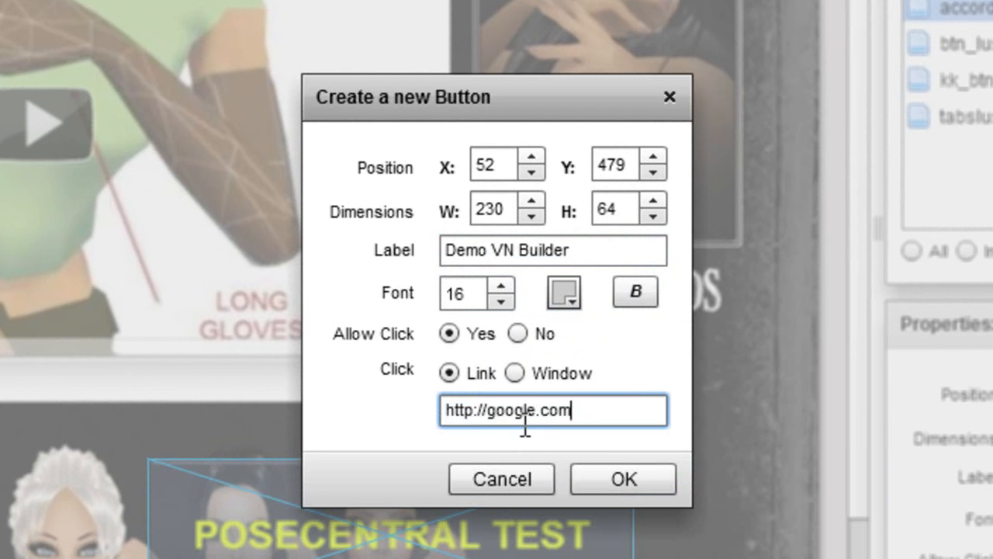
pyautogui.click(599, 475)
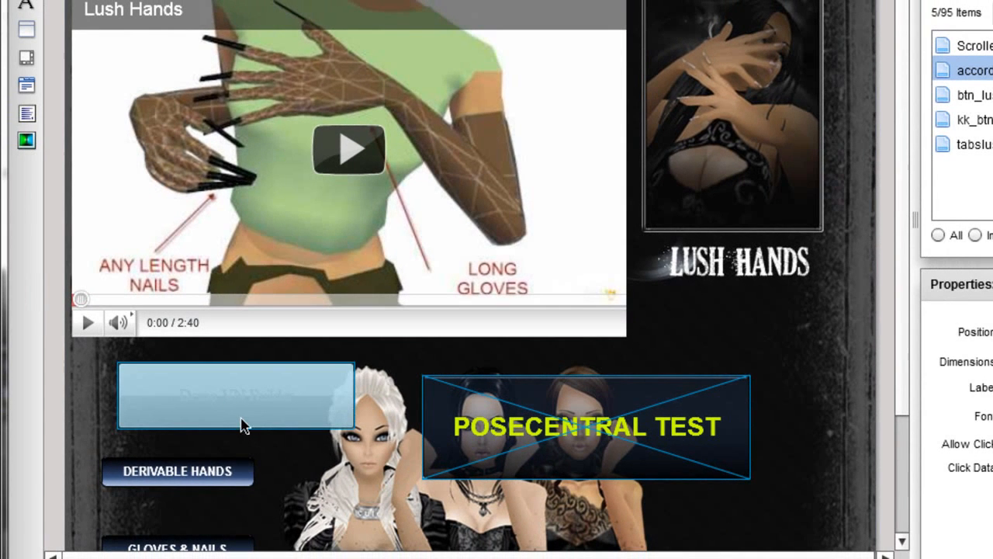
# Apply the kk_btn6.fxg skin from the Library to the Demo VN Builder button
pyautogui.click(240, 419)
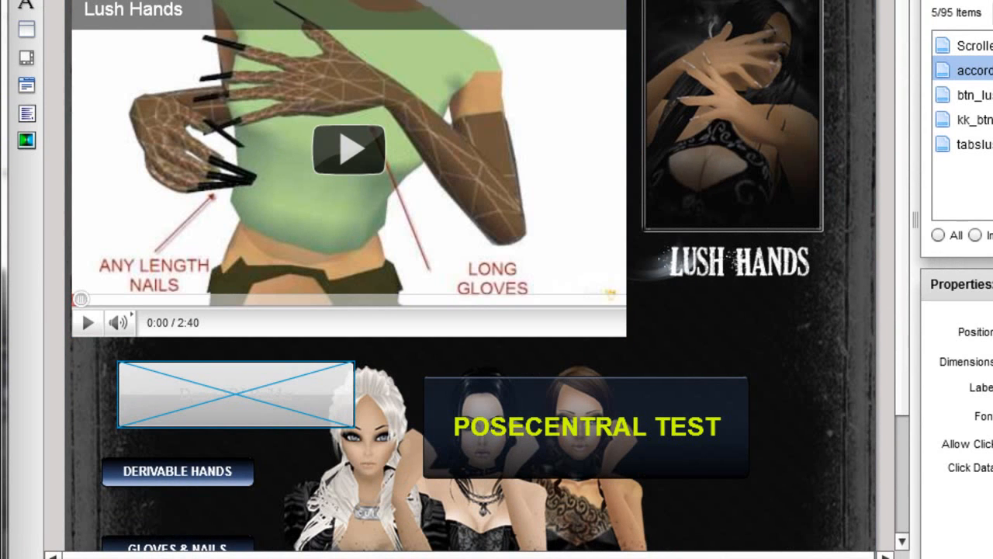
pyautogui.click(978, 120)
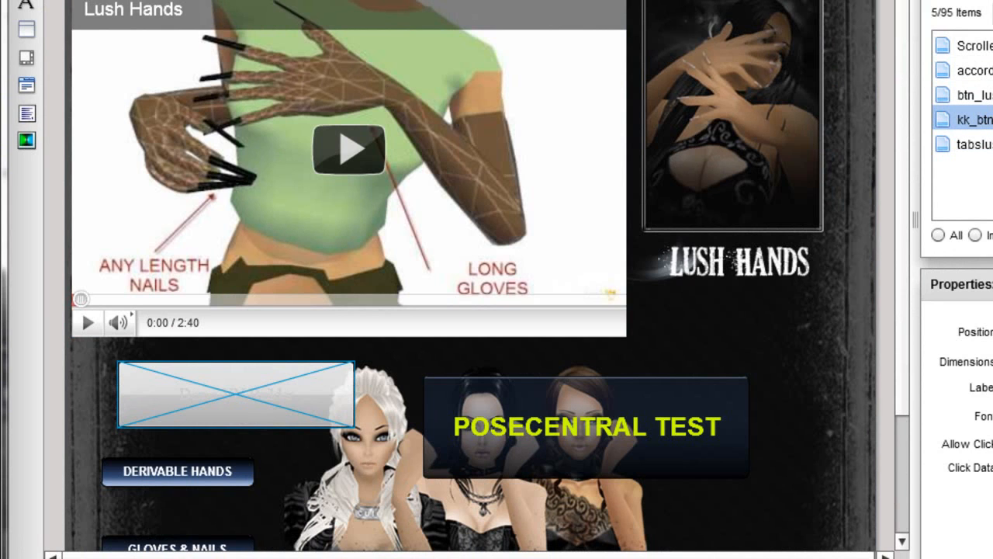
pyautogui.moveTo(970, 119); pyautogui.dragTo(216, 389)
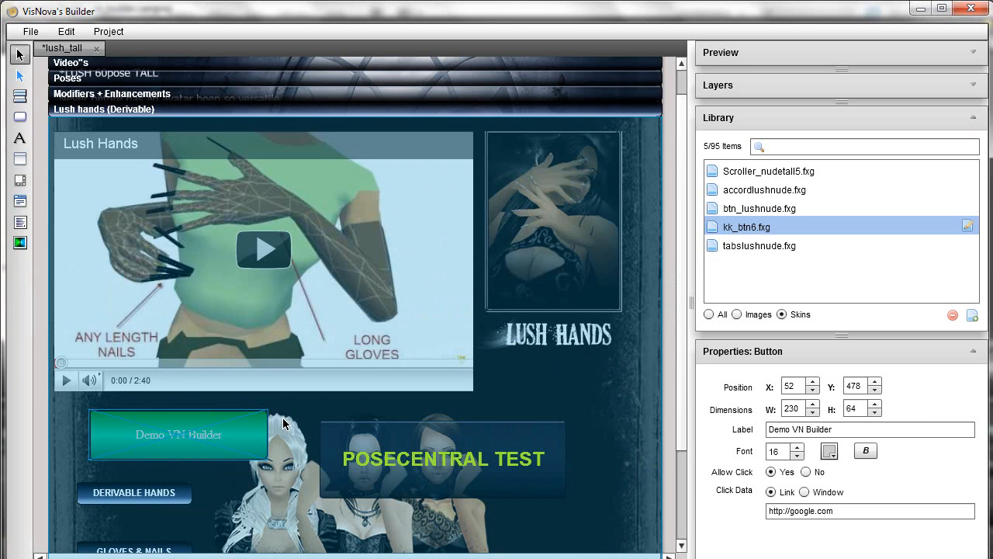
# Test the Demo VN Builder button's link with the interaction tool, close the browser, and return to the selection tool
pyautogui.press('a')
pyautogui.click(220, 444)
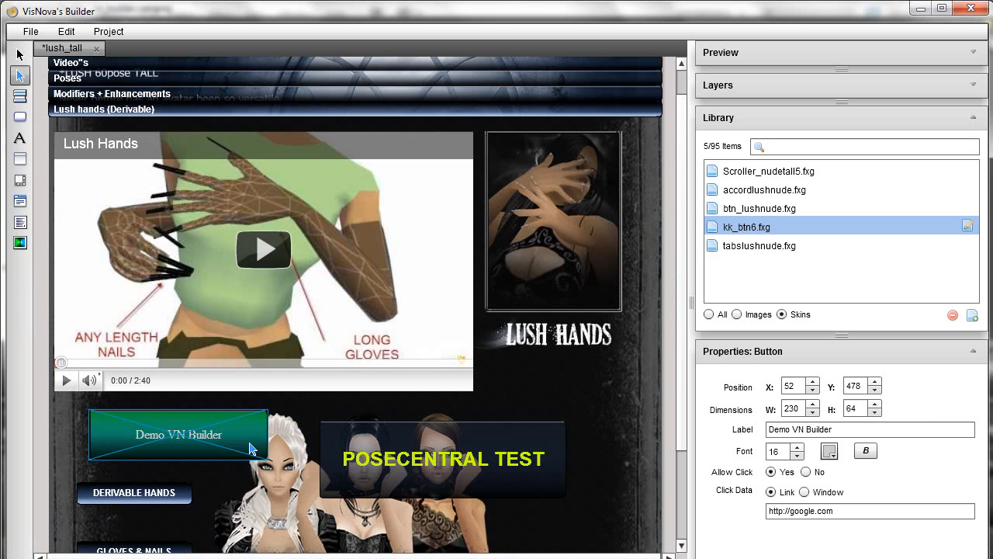
pyautogui.click(192, 446)
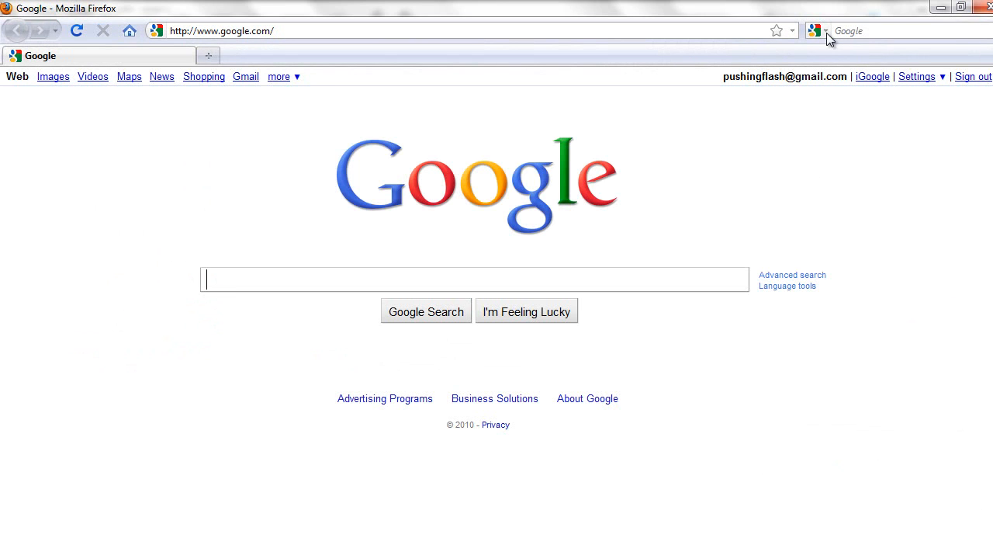
pyautogui.click(987, 9)
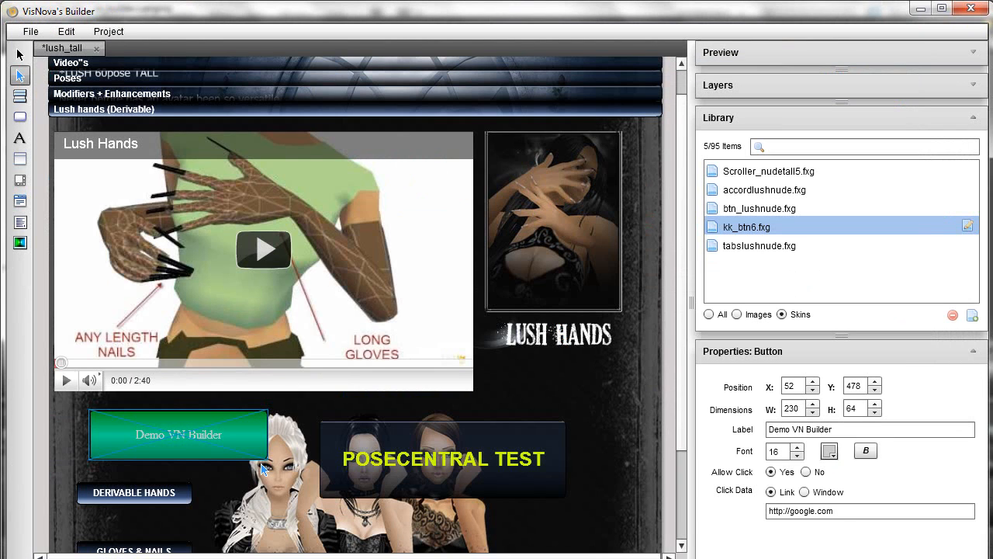
pyautogui.press('v')
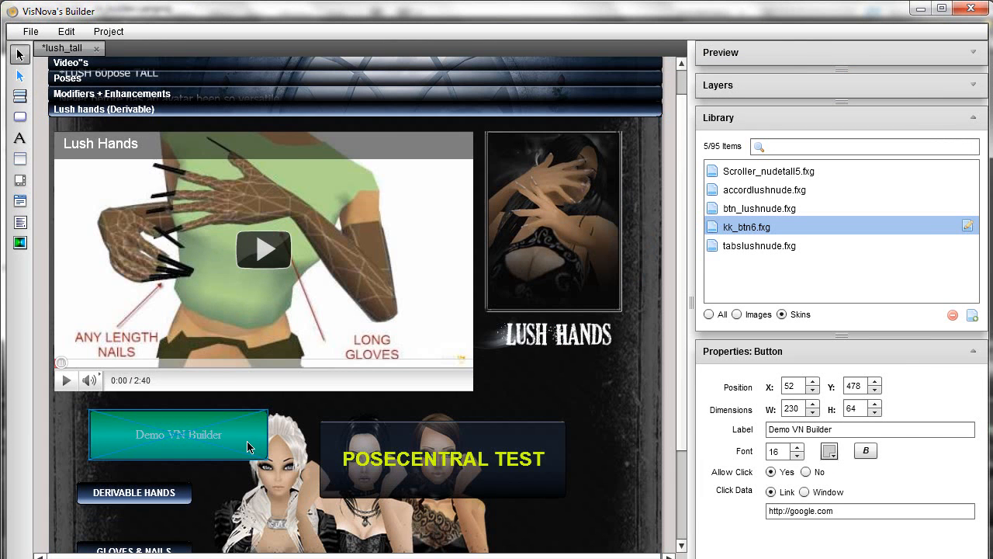
# Make the Demo VN Builder label bold and dark gray at font size 21, and deselect the button
pyautogui.click(867, 451)
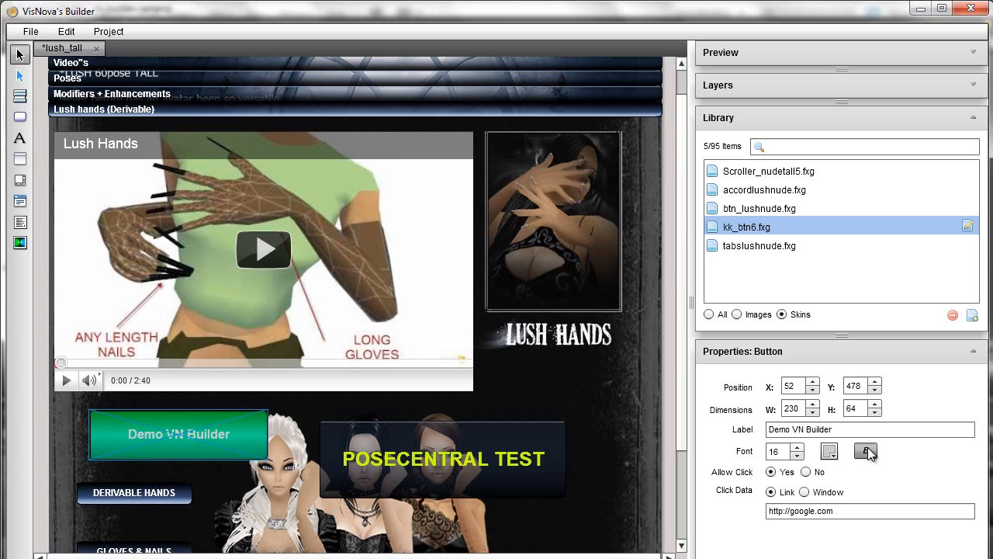
pyautogui.click(829, 451)
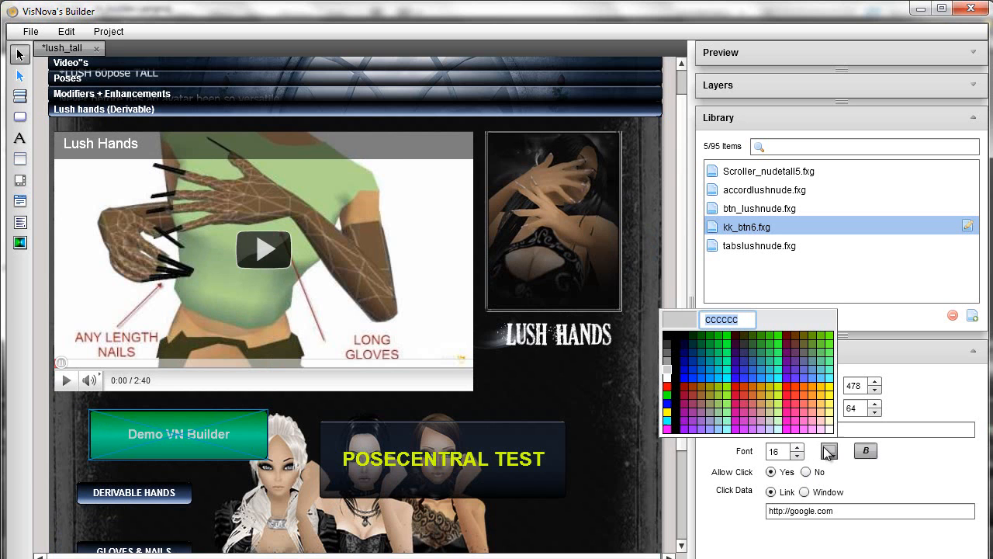
pyautogui.click(670, 347)
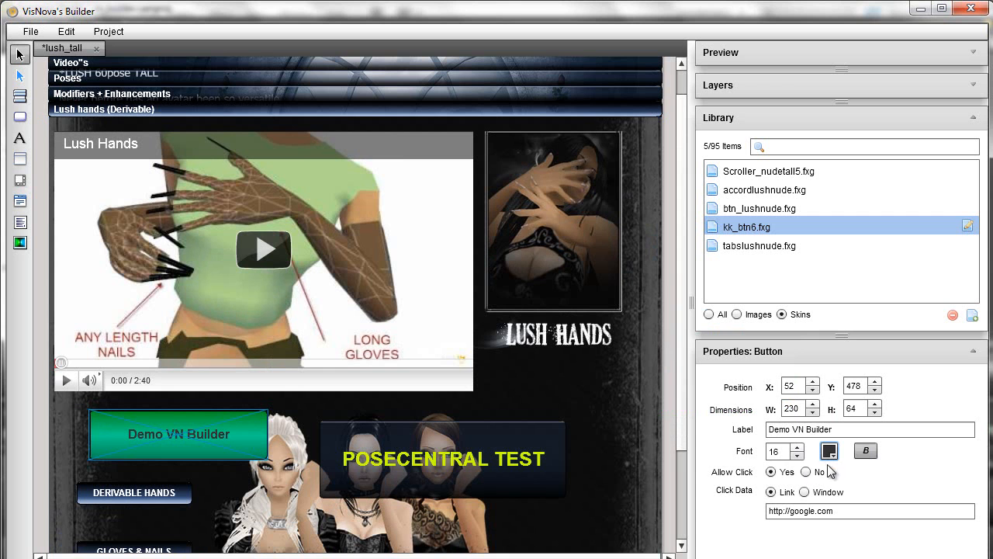
pyautogui.click(797, 447)
pyautogui.click(797, 447)
pyautogui.click(798, 447)
pyautogui.click(797, 447)
pyautogui.click(797, 447)
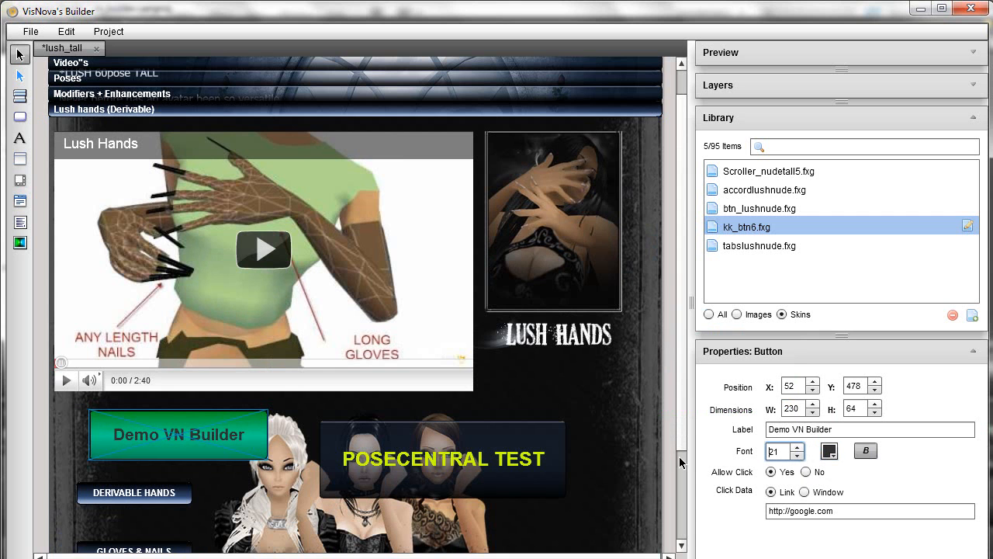
pyautogui.click(623, 426)
pyautogui.click(670, 420)
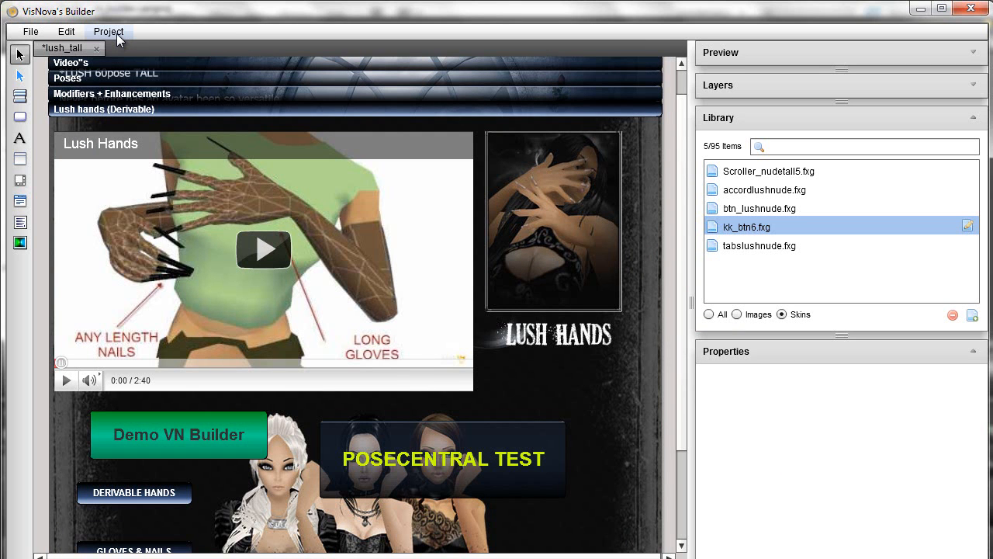
# View the project settings and close them
pyautogui.click(116, 33)
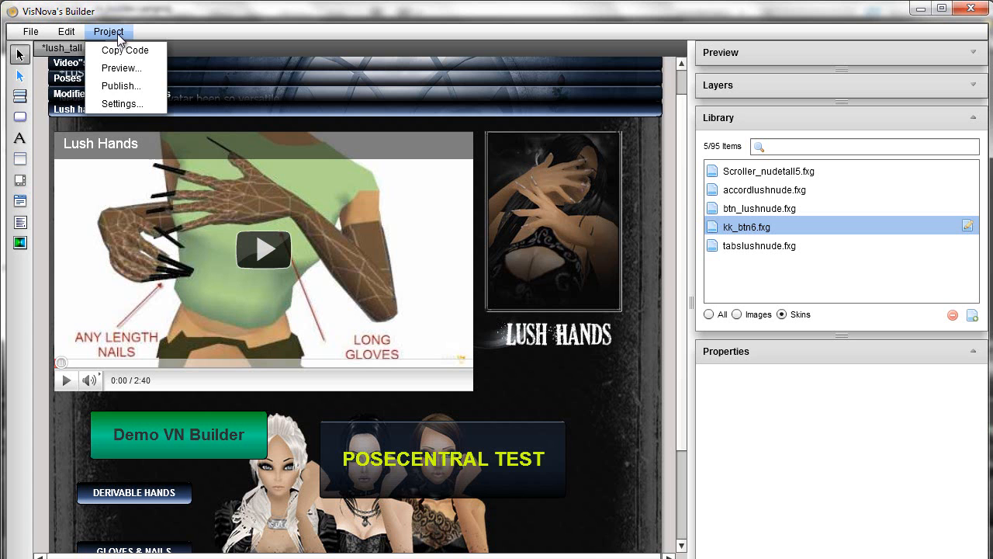
pyautogui.click(121, 104)
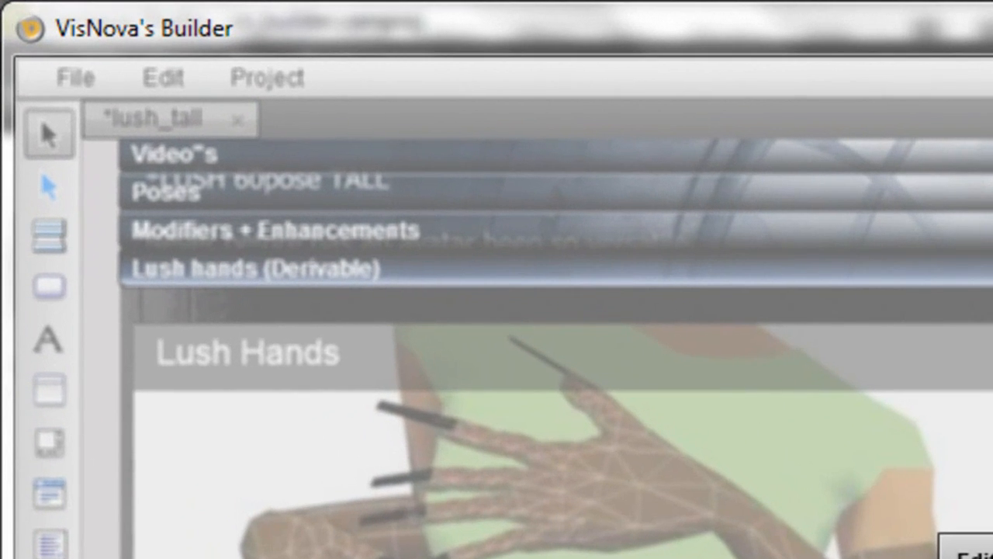
pyautogui.click(516, 357)
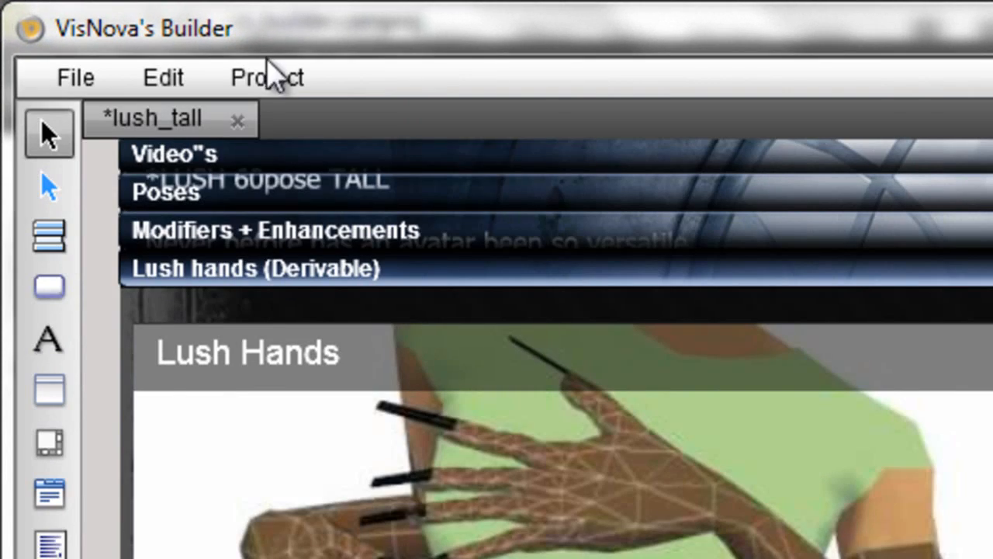
# Review the list of project files for publishing down to lush_tall.vnp, and close the Publish Project dialog without publishing
pyautogui.click(269, 80)
pyautogui.click(339, 221)
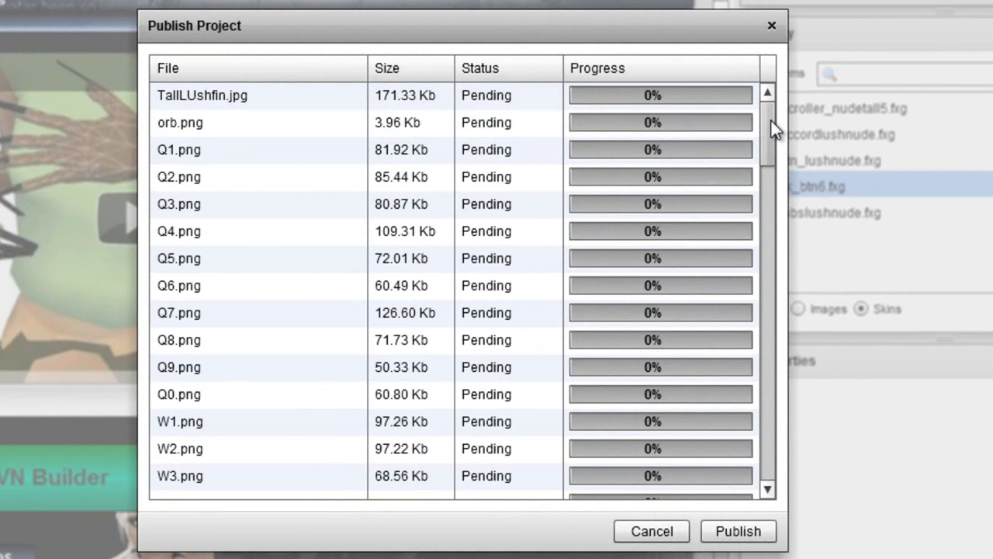
pyautogui.moveTo(773, 128); pyautogui.dragTo(767, 436)
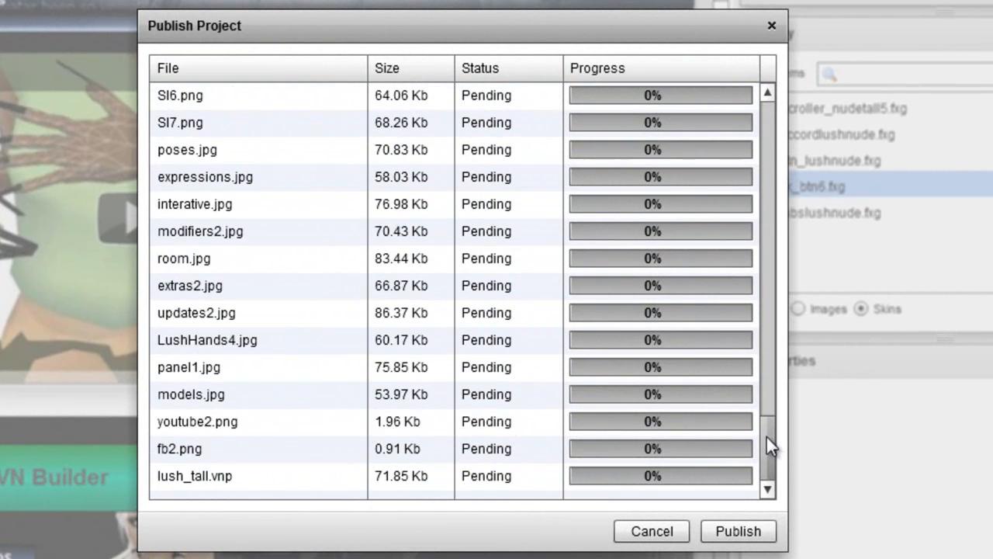
pyautogui.moveTo(766, 471); pyautogui.dragTo(759, 445)
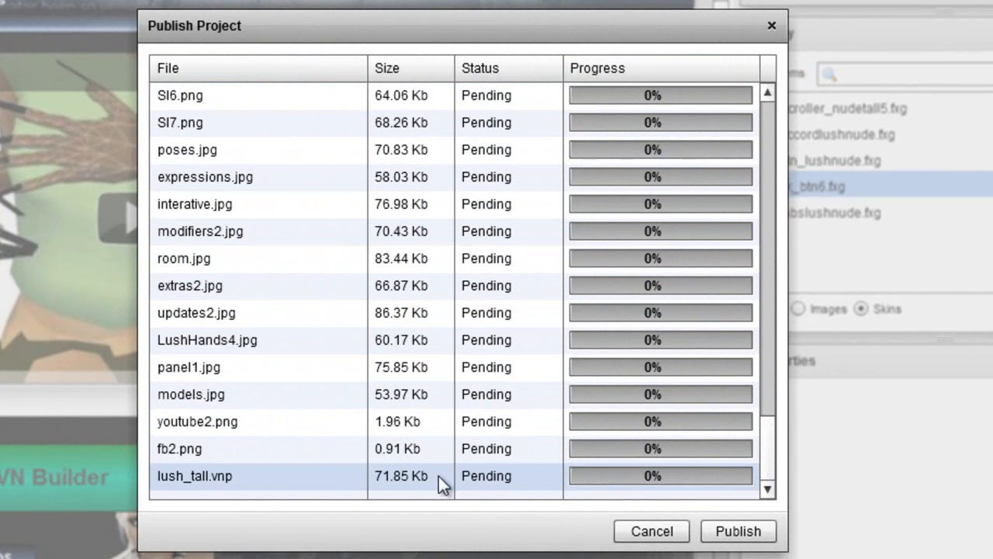
pyautogui.click(355, 479)
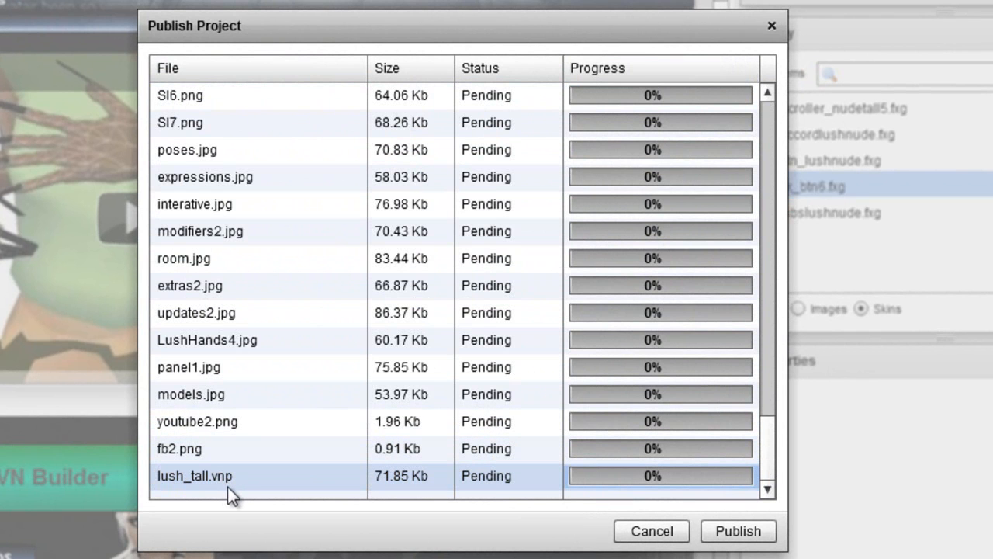
pyautogui.click(273, 473)
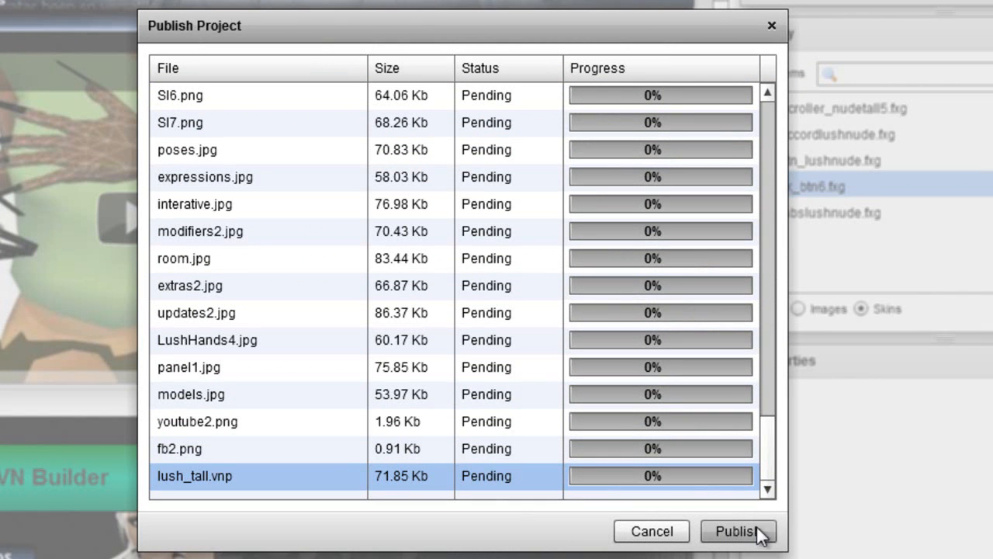
pyautogui.click(649, 532)
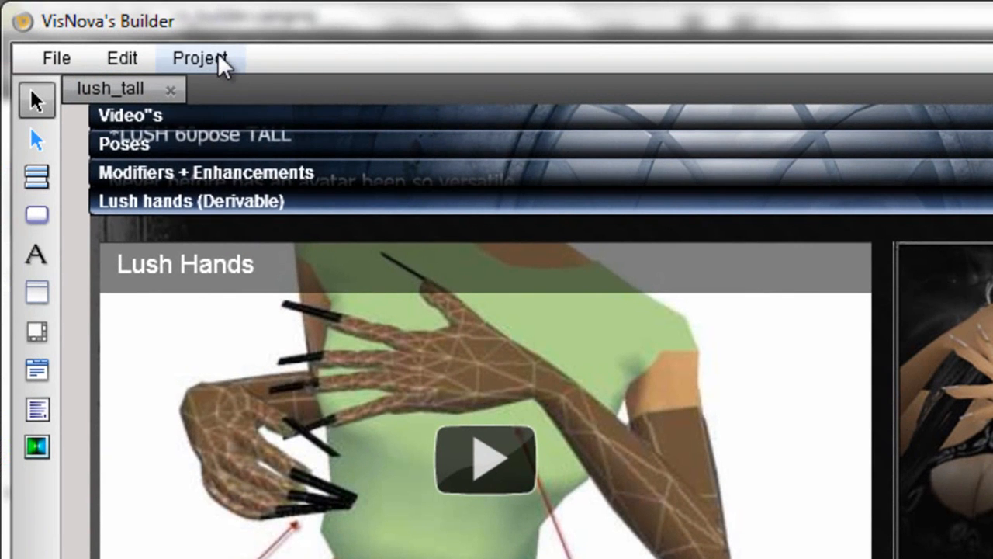
# Copy the project's embed code and paste it into a new Notepad document
pyautogui.click(199, 50)
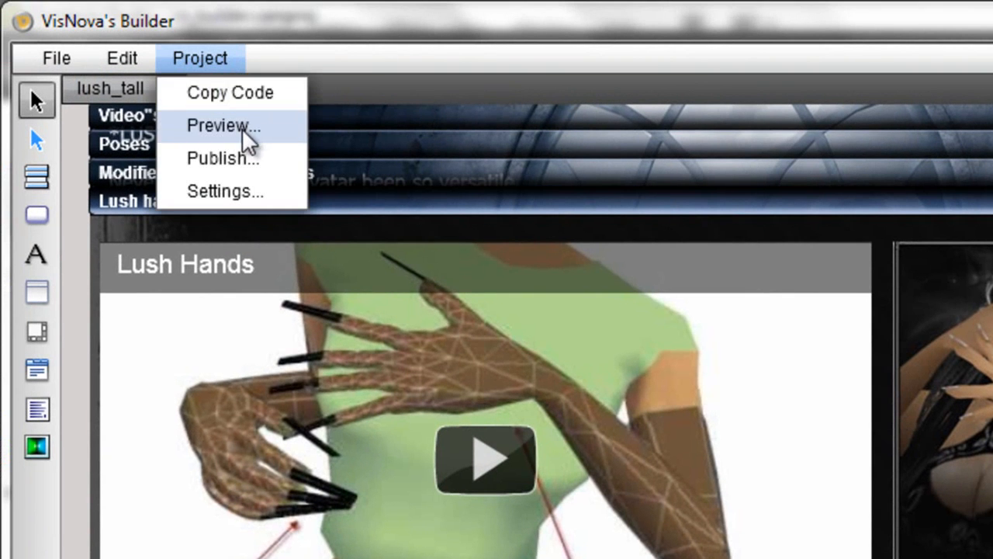
pyautogui.click(250, 104)
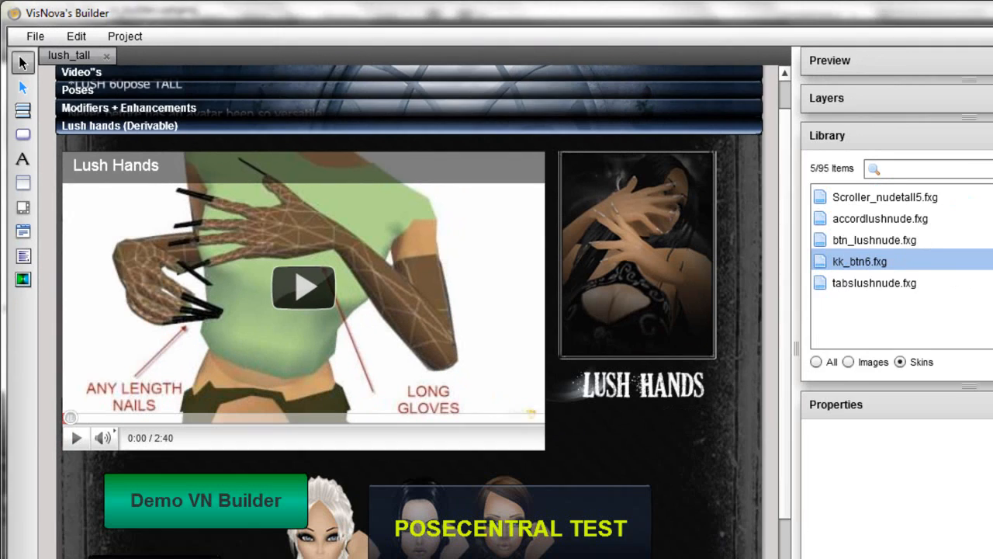
pyautogui.press('super')
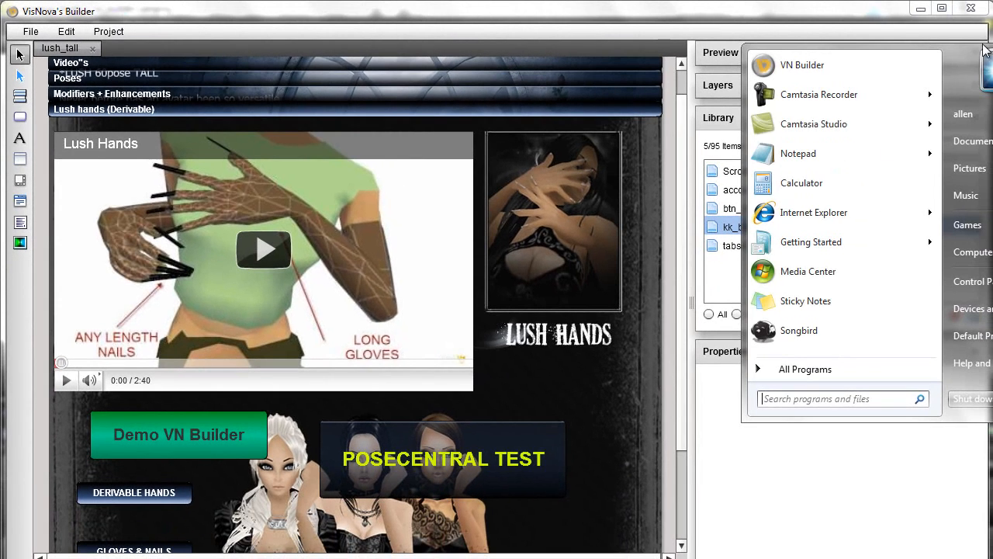
pyautogui.click(845, 397)
pyautogui.write('notepad')
pyautogui.press('Return')
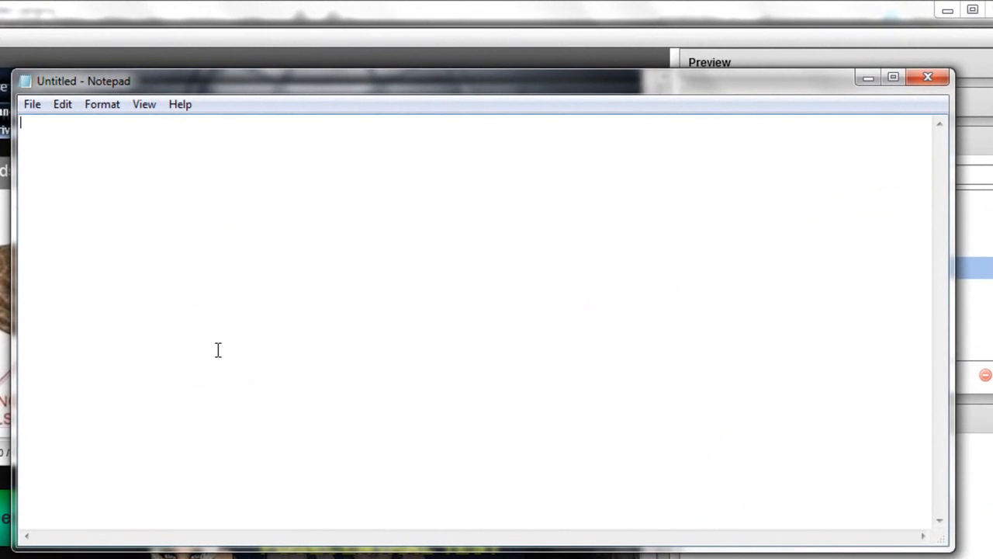
pyautogui.hotkey('ctrl', 'v')
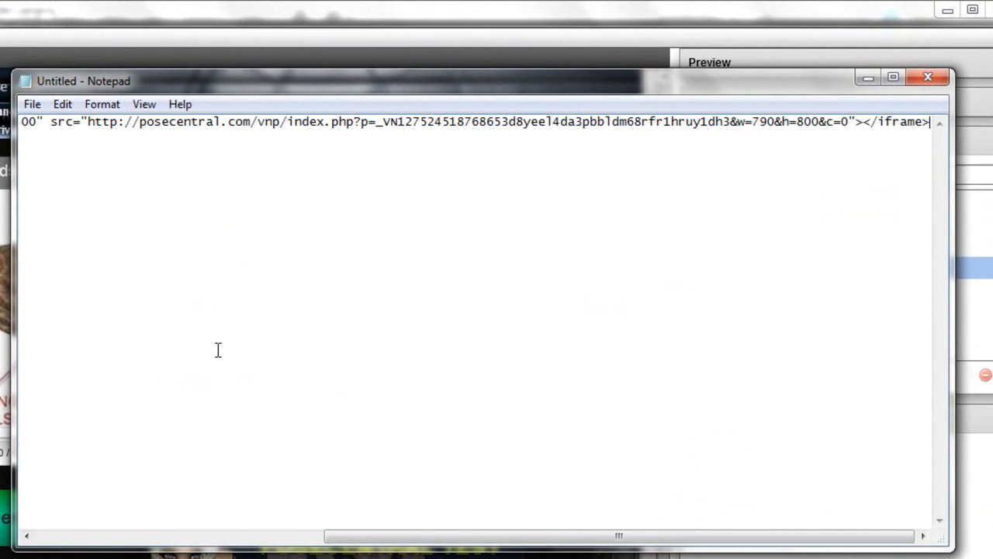
# View the beginning of the pasted iframe code and close Notepad without saving
pyautogui.moveTo(481, 536); pyautogui.dragTo(329, 536)
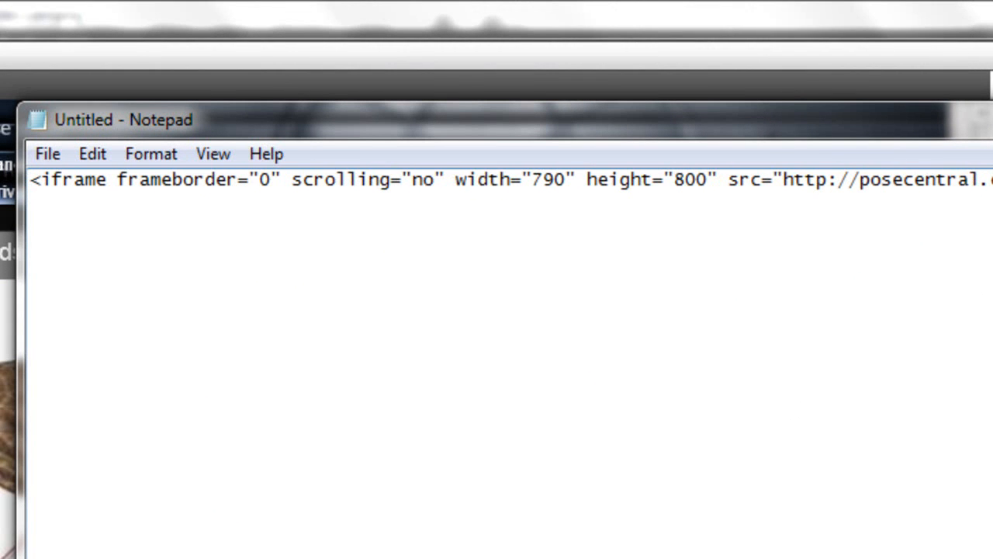
pyautogui.hotkey('alt', 'F4')
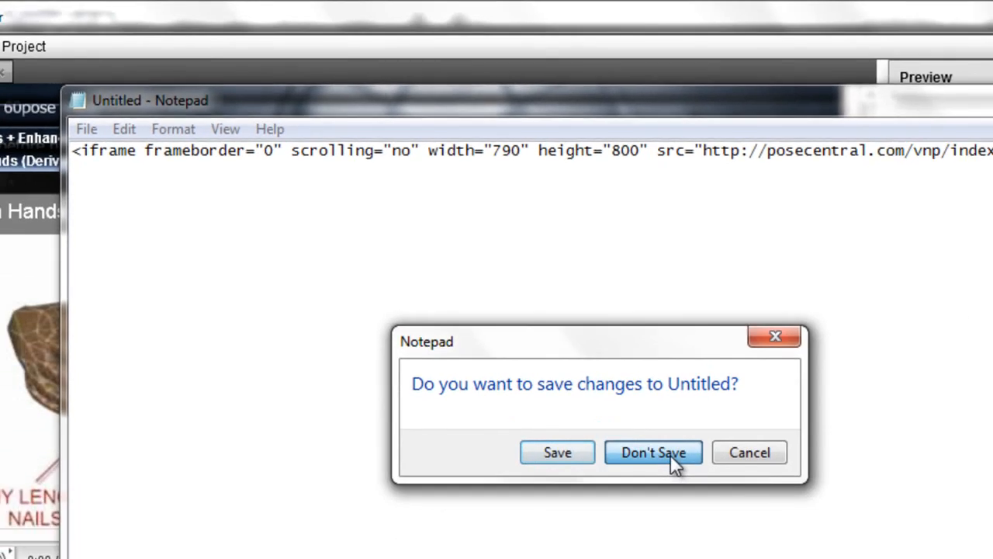
pyautogui.click(724, 540)
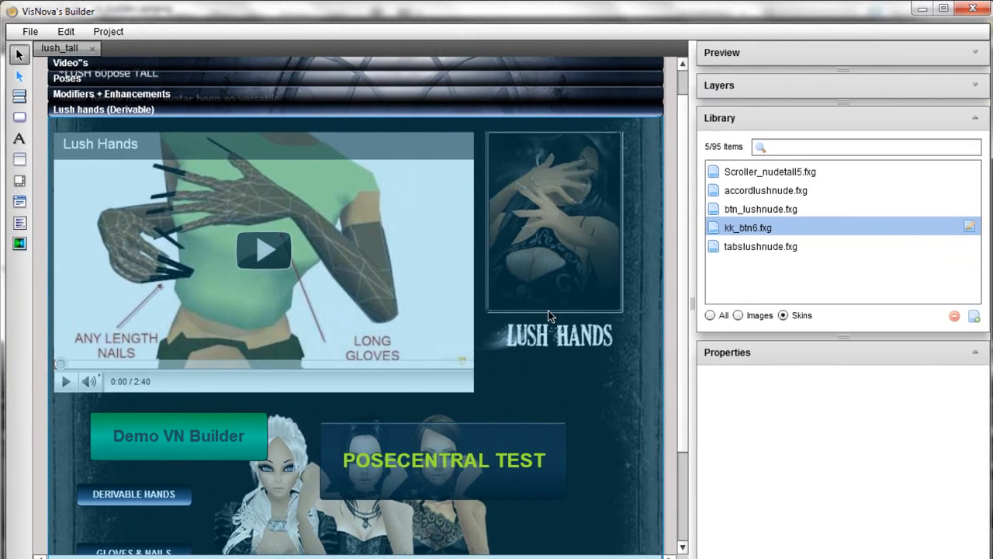